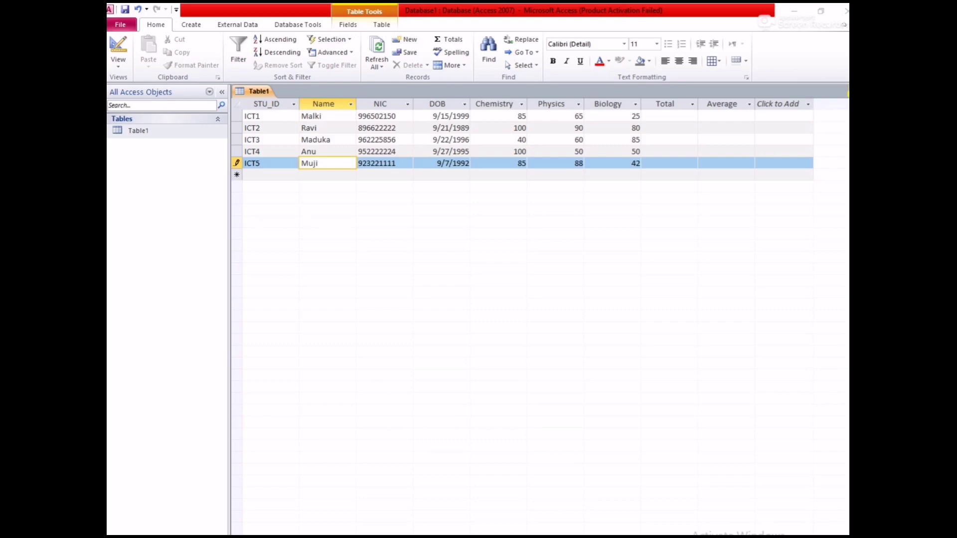
# Close Table1 and create a new query in design view with Table1 as its source
pyautogui.click(847, 91)
pyautogui.click(197, 29)
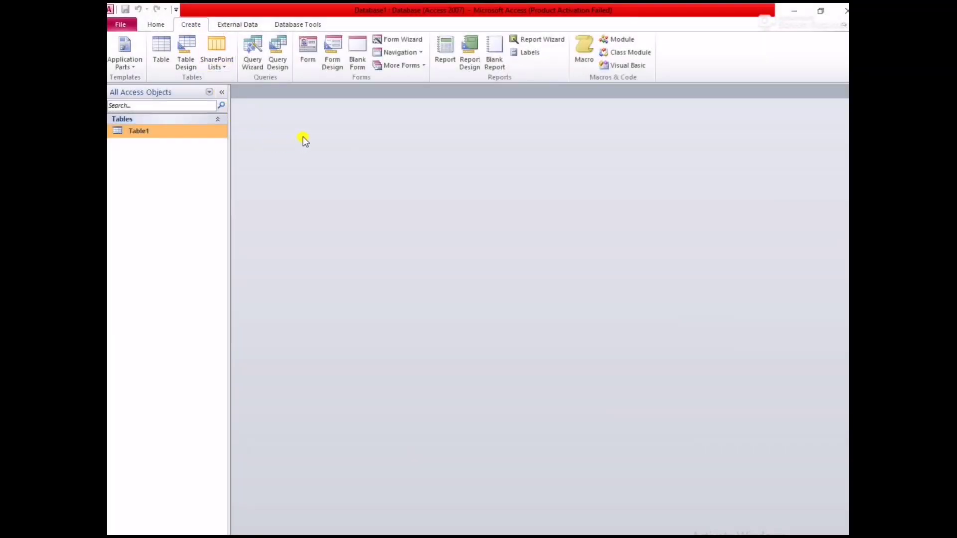
pyautogui.click(276, 58)
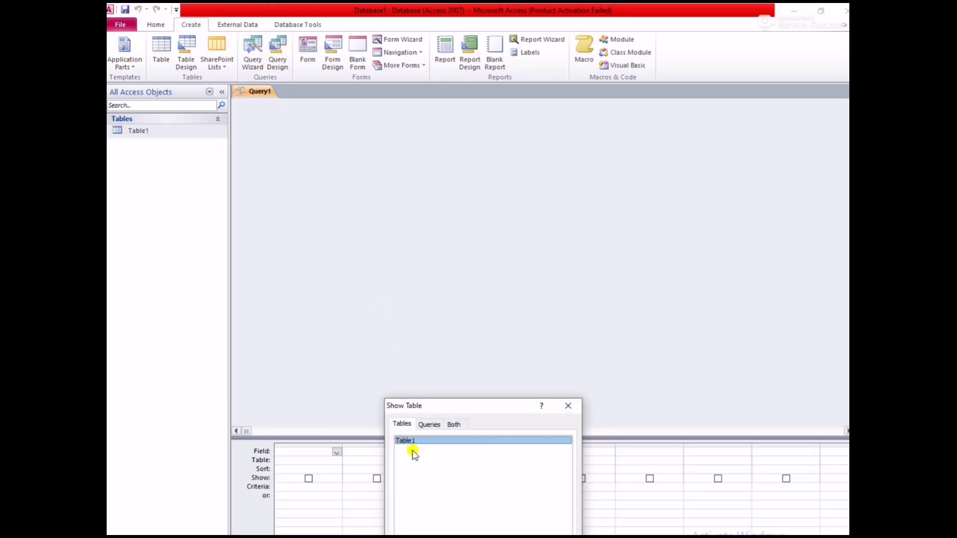
pyautogui.moveTo(449, 405); pyautogui.dragTo(471, 306)
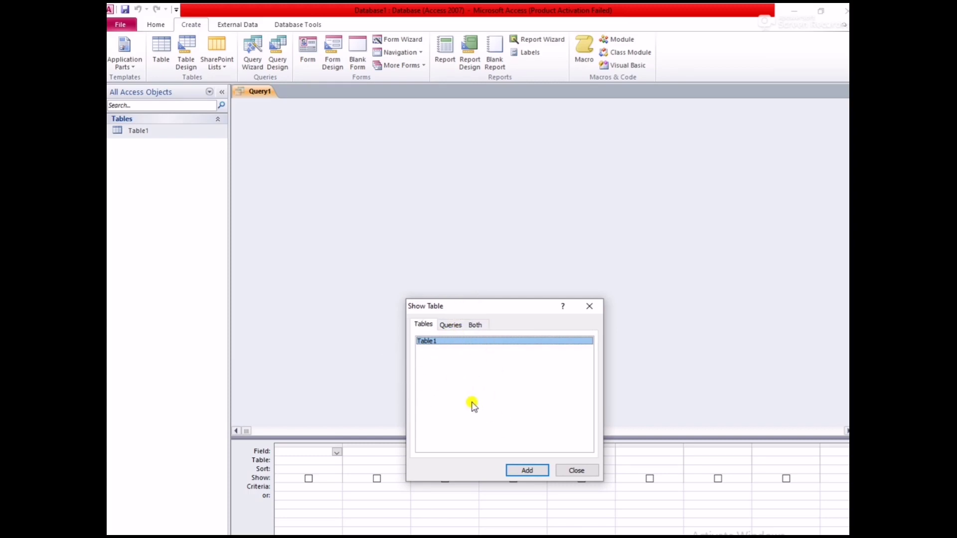
pyautogui.click(526, 470)
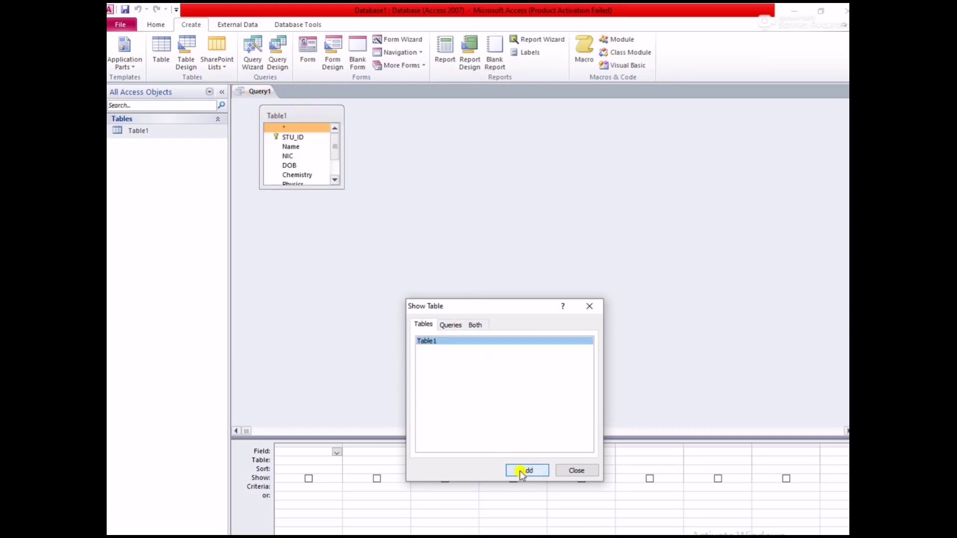
pyautogui.click(579, 472)
# Enlarge the Table1 field list, add the NIC field to the query, and make it an update query
pyautogui.click(309, 183)
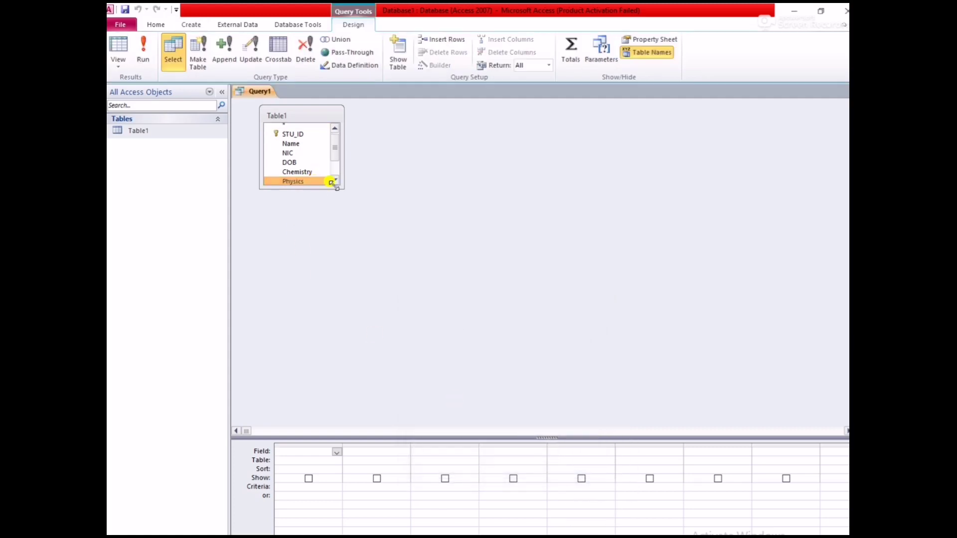
pyautogui.moveTo(344, 188); pyautogui.dragTo(358, 236)
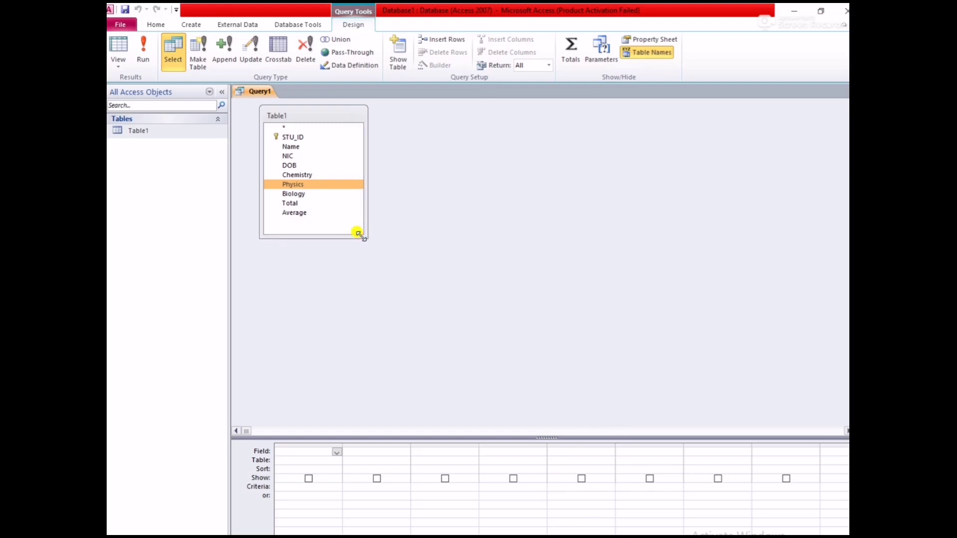
pyautogui.click(290, 156)
pyautogui.doubleClick(291, 156)
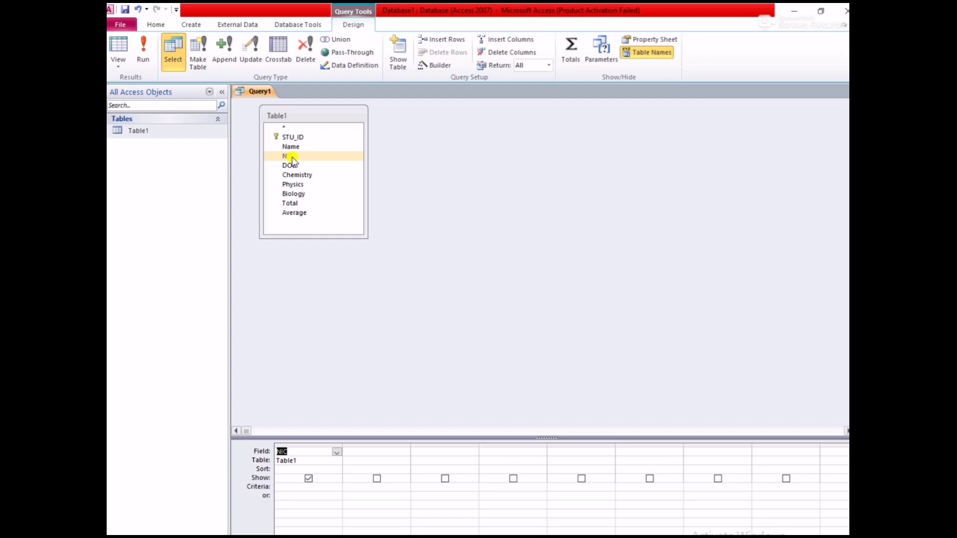
pyautogui.click(252, 62)
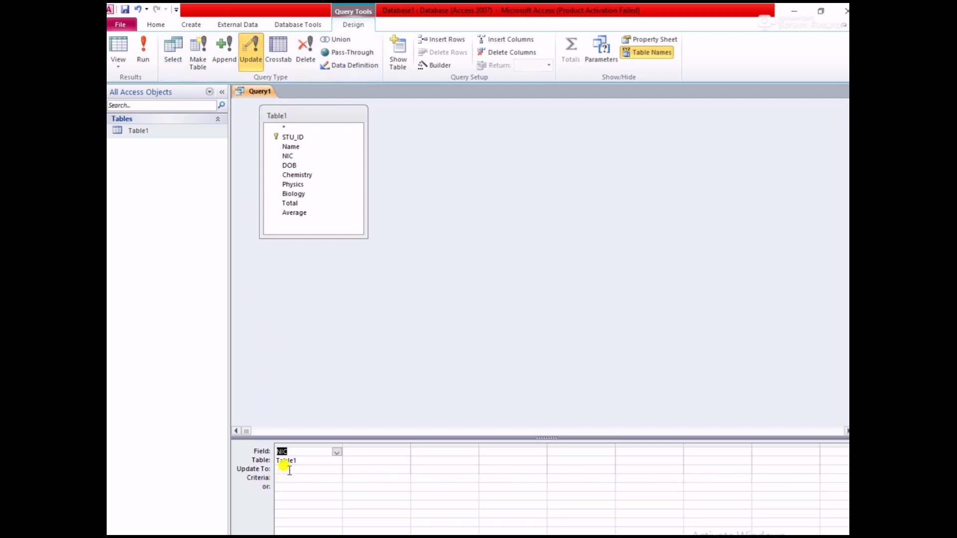
# Set the NIC field to update to [NIC] & "V" and run the query on all Table1 records
pyautogui.rightClick(142, 133)
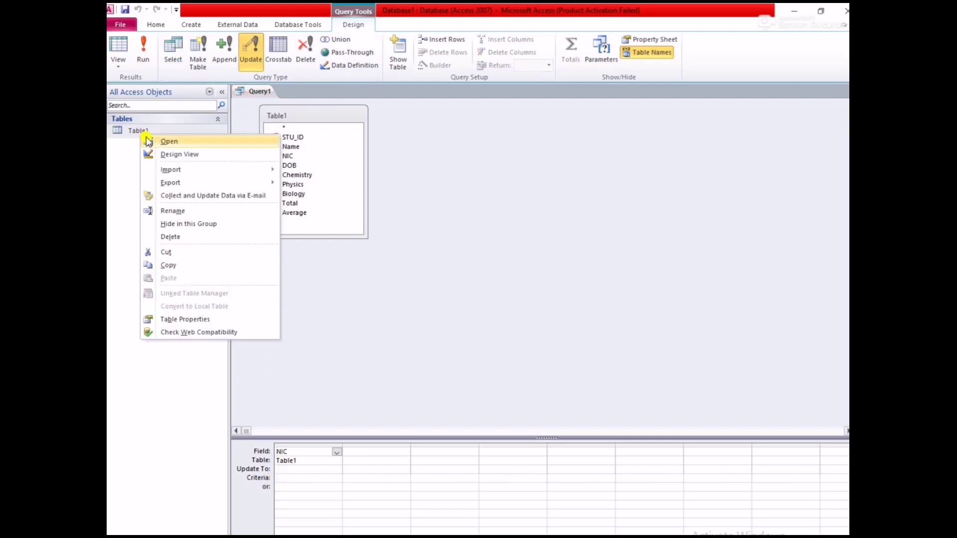
pyautogui.click(169, 141)
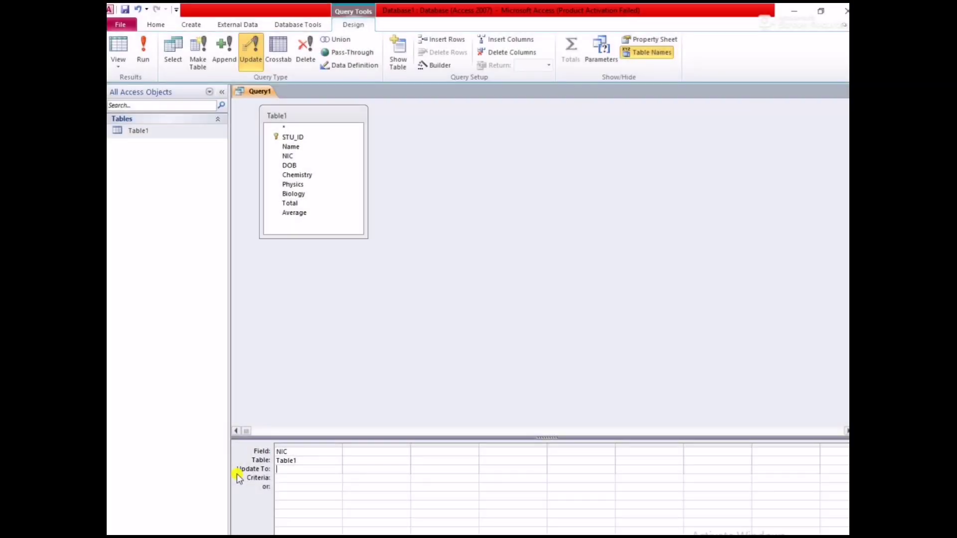
pyautogui.write('[NIC]& "V"')
pyautogui.click(303, 478)
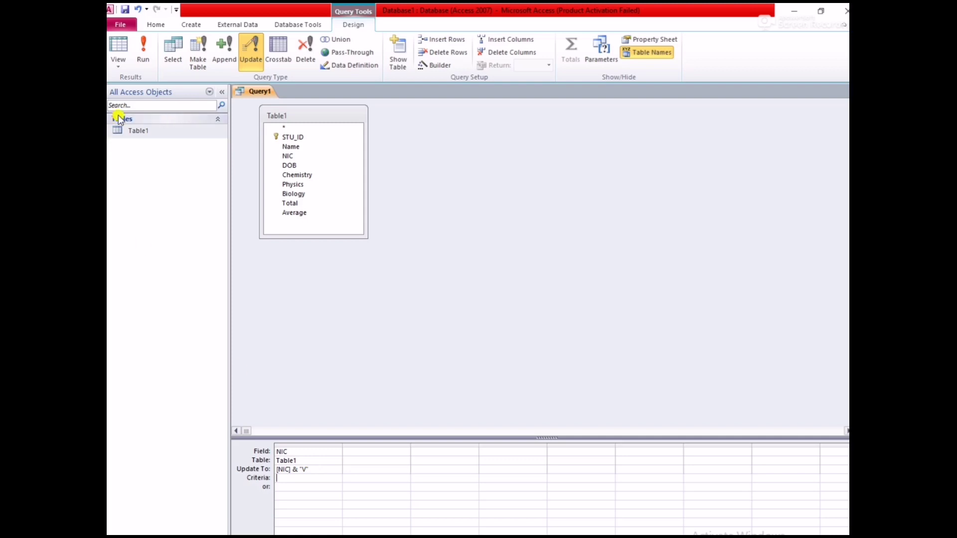
pyautogui.click(140, 64)
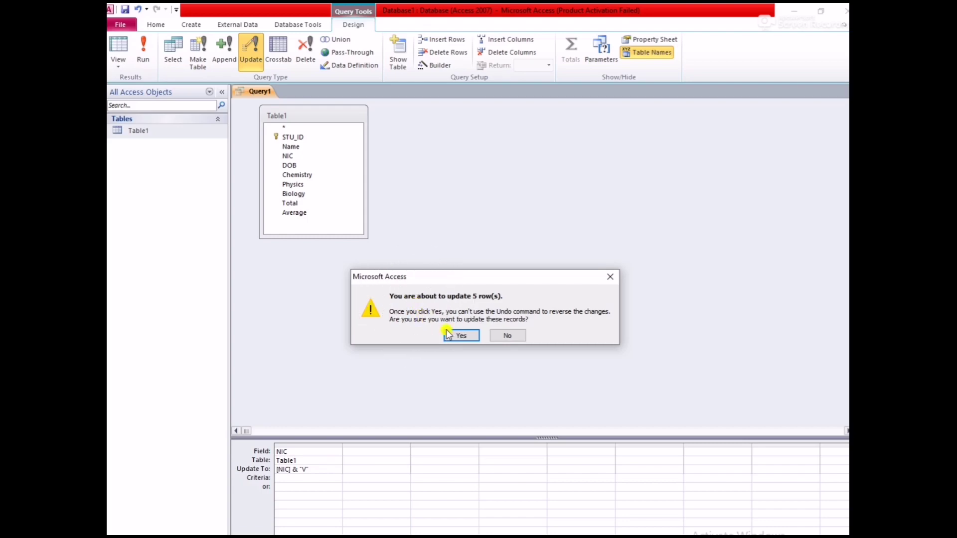
pyautogui.click(461, 336)
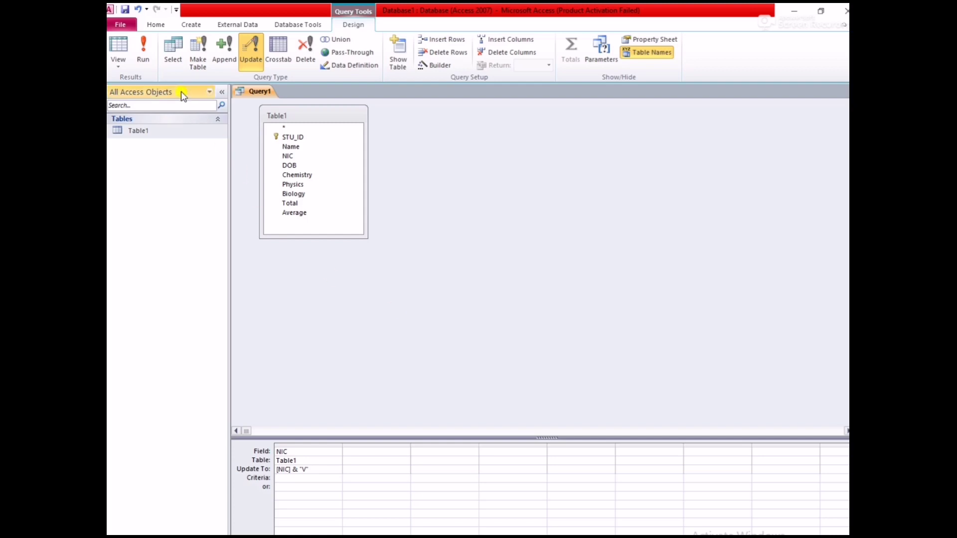
# Save the update query as UpdateQueryNIC1 and close it
pyautogui.click(124, 11)
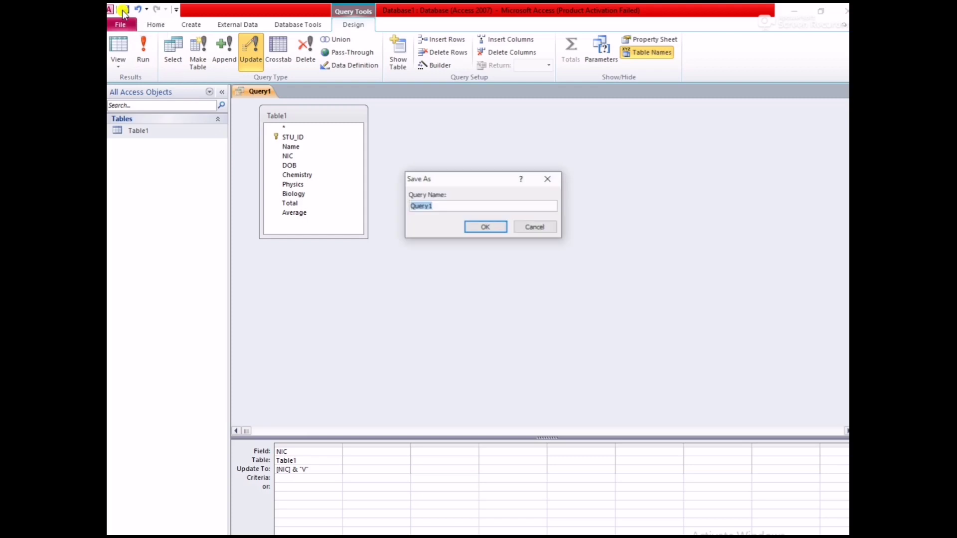
pyautogui.click(413, 207)
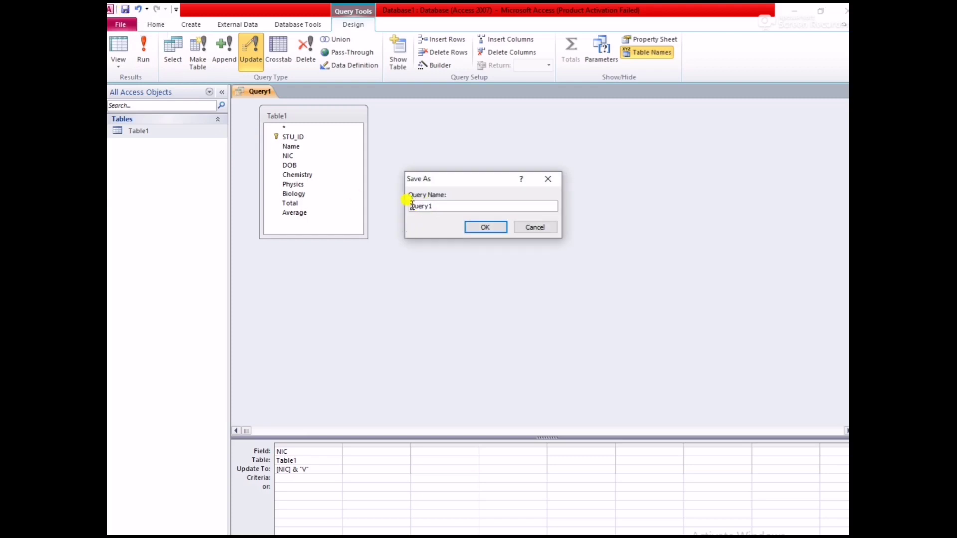
pyautogui.write('Update')
pyautogui.click(450, 206)
pyautogui.write('NIC')
pyautogui.click(485, 227)
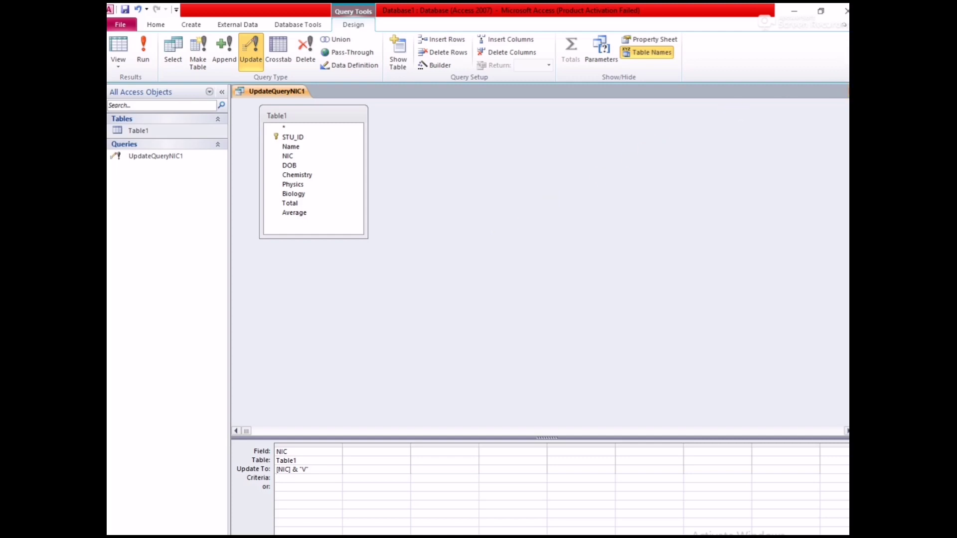
pyautogui.click(845, 91)
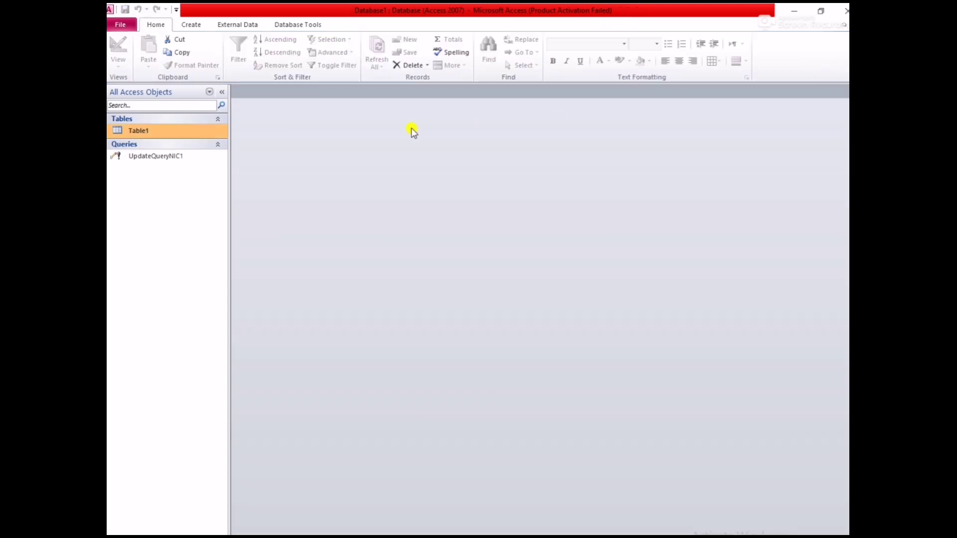
# Open Table1 to check the updated NIC values, and close the table again
pyautogui.rightClick(168, 130)
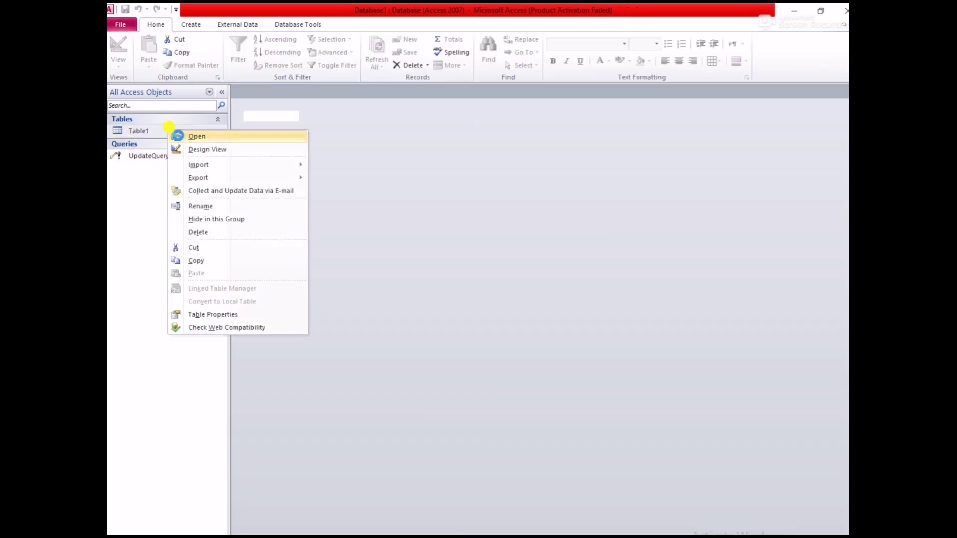
pyautogui.click(181, 136)
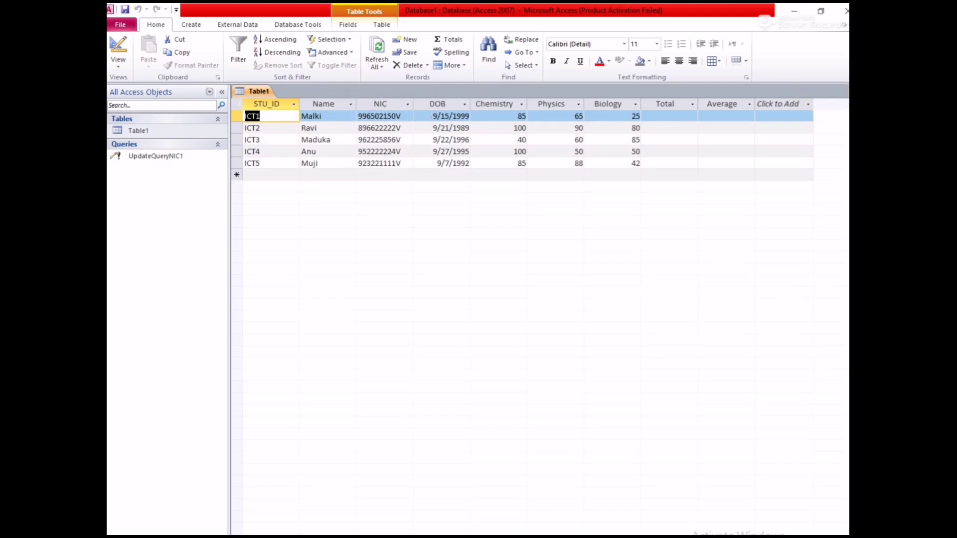
pyautogui.click(845, 91)
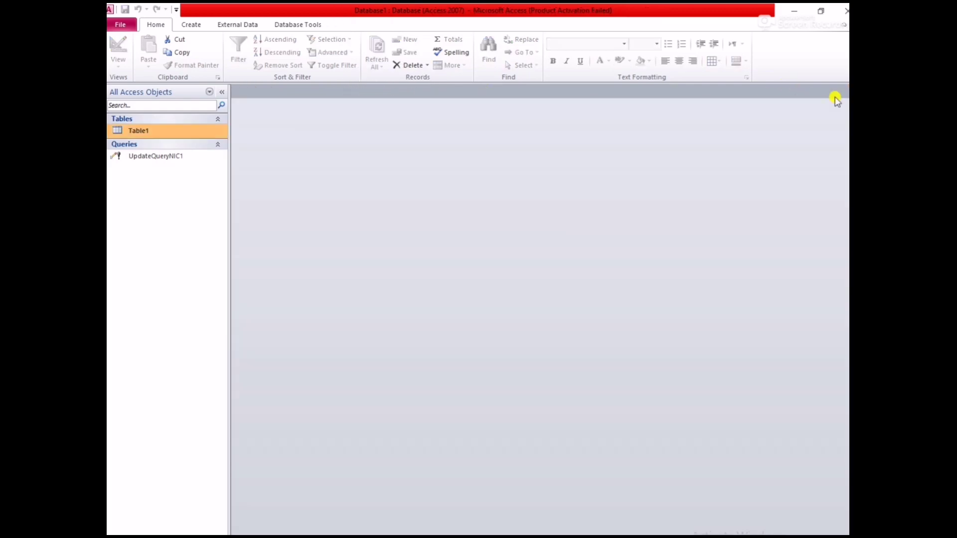
# Create a second query in design view and add Table1 to it
pyautogui.click(191, 25)
pyautogui.click(192, 25)
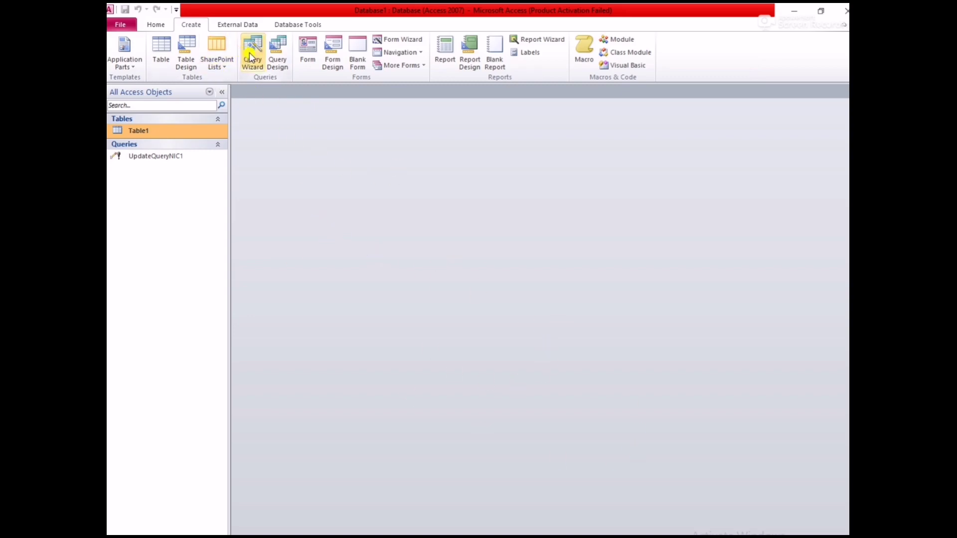
pyautogui.click(282, 73)
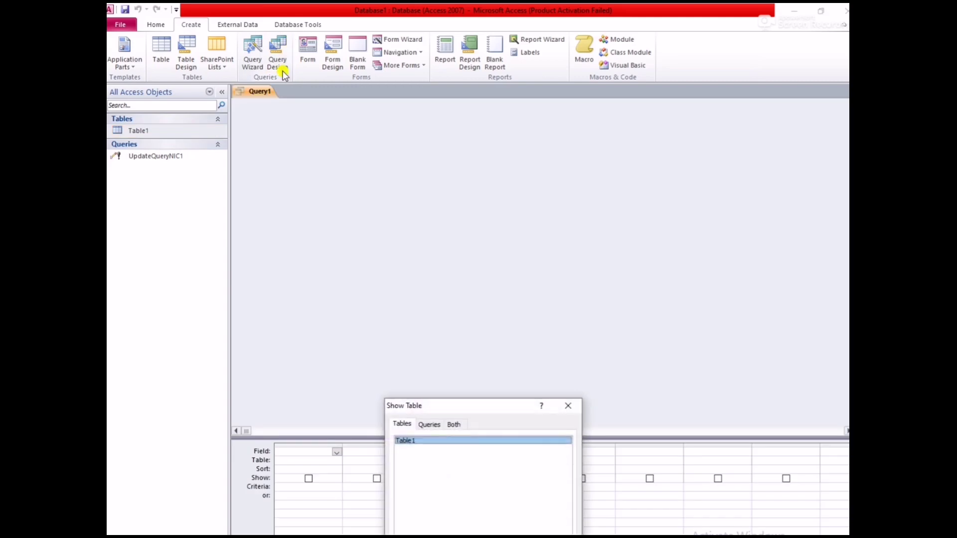
pyautogui.moveTo(438, 407); pyautogui.dragTo(428, 258)
pyautogui.click(419, 294)
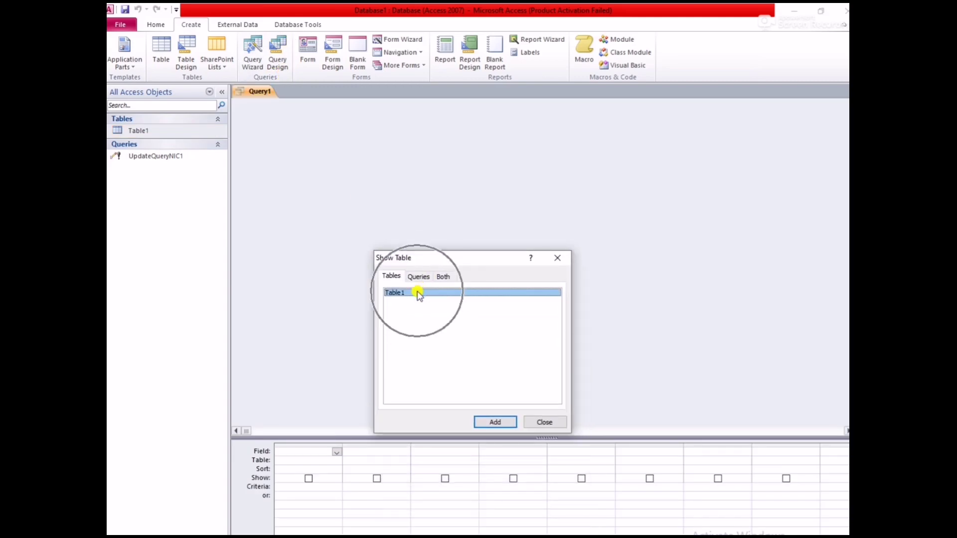
pyautogui.click(504, 424)
pyautogui.click(546, 425)
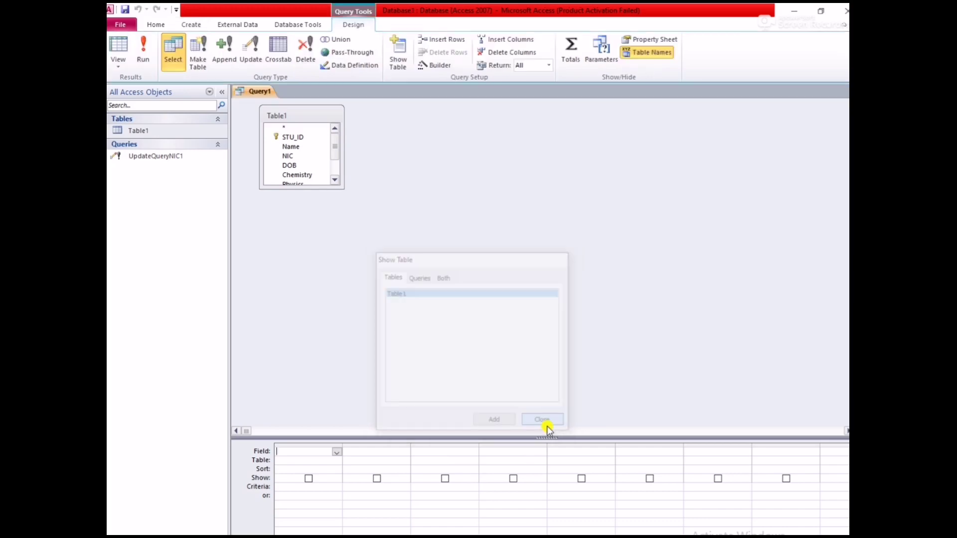
# Enlarge the field list, add NIC to the second query, and change its type to Update
pyautogui.moveTo(316, 184); pyautogui.dragTo(320, 255)
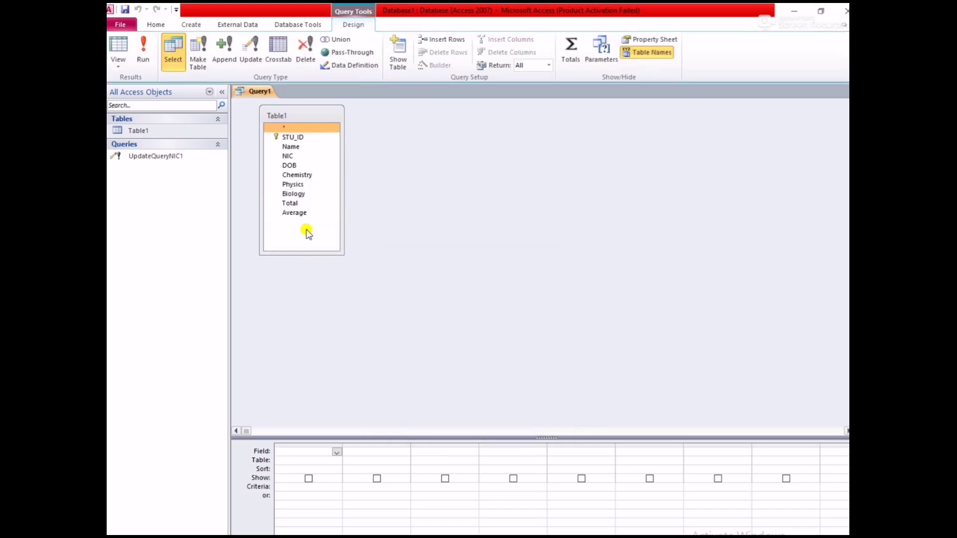
pyautogui.click(287, 157)
pyautogui.doubleClick(286, 156)
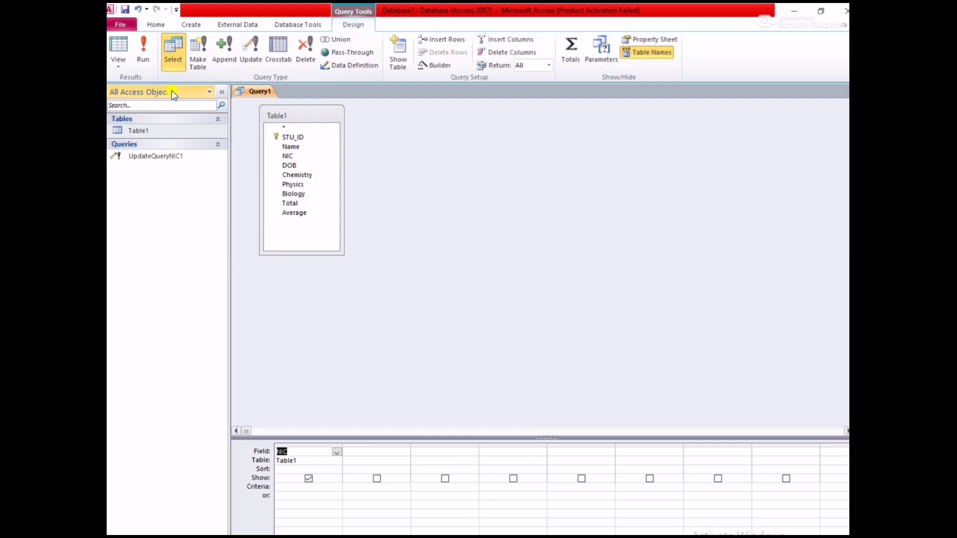
pyautogui.click(255, 59)
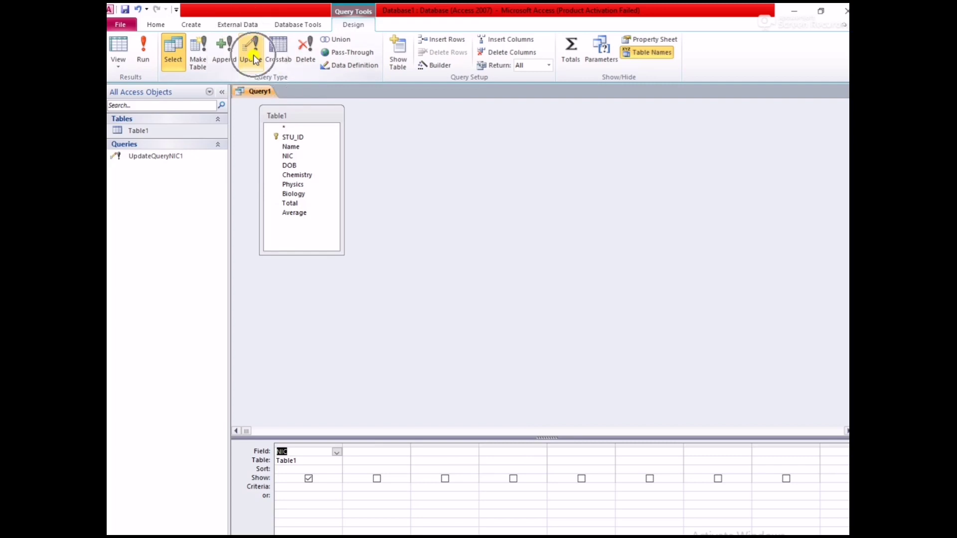
pyautogui.click(254, 59)
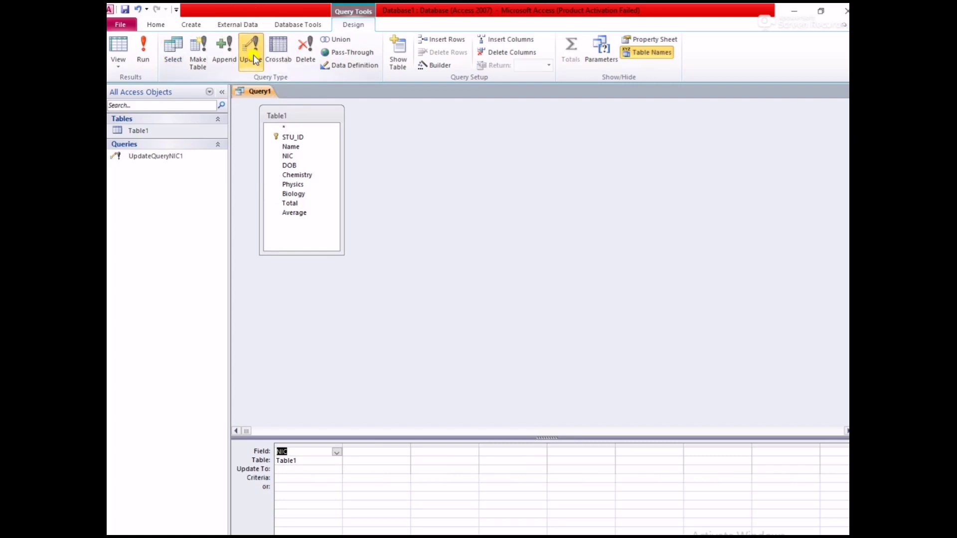
# Set the NIC field to update to "X" & [NIC] and run the query on all Table1 records
pyautogui.click(301, 469)
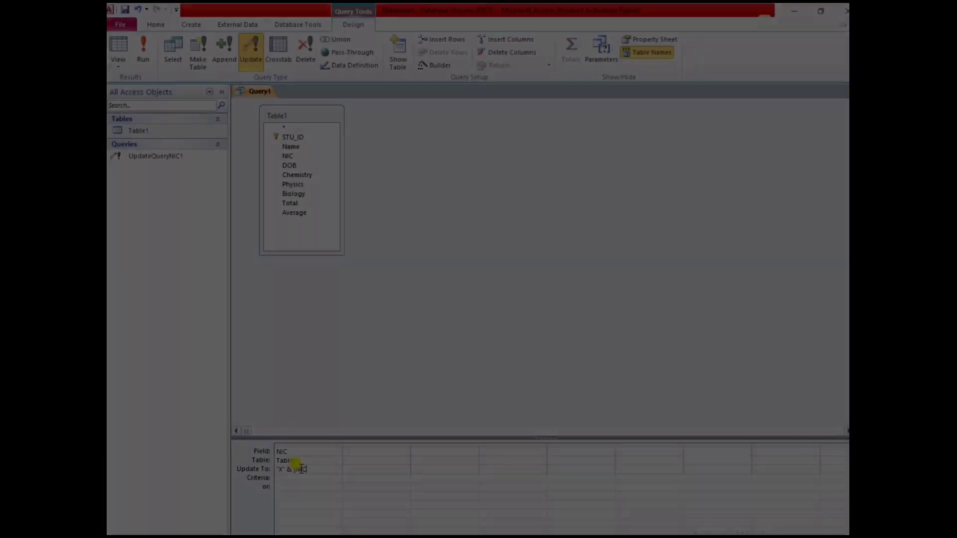
pyautogui.write('IC')
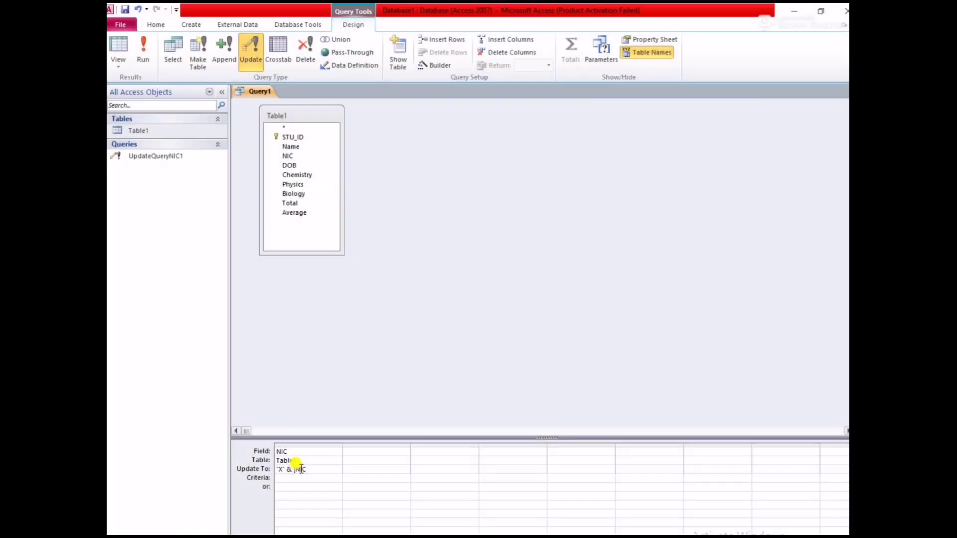
pyautogui.click(304, 477)
pyautogui.click(137, 70)
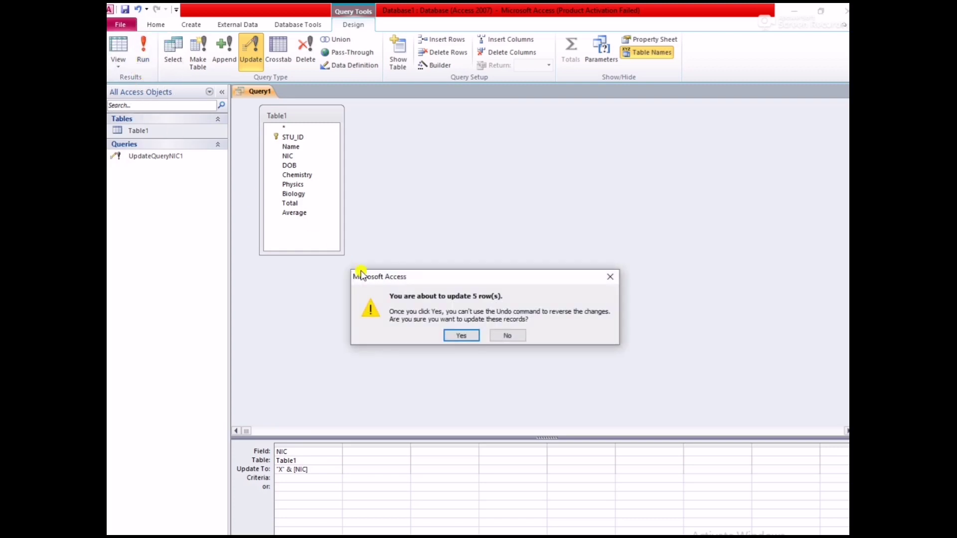
pyautogui.click(459, 341)
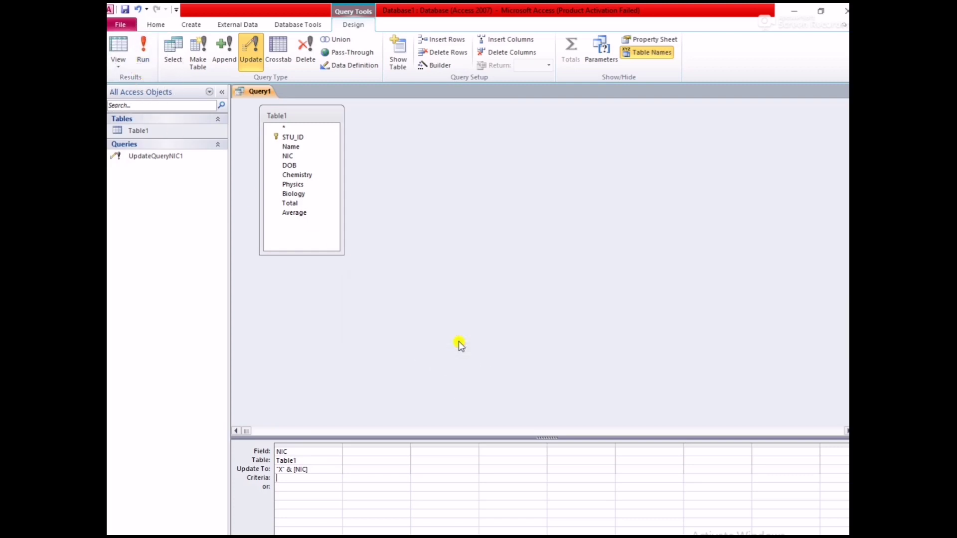
# Save the second update query as UpdateQueryNic2 and close it
pyautogui.click(125, 9)
pyautogui.click(409, 206)
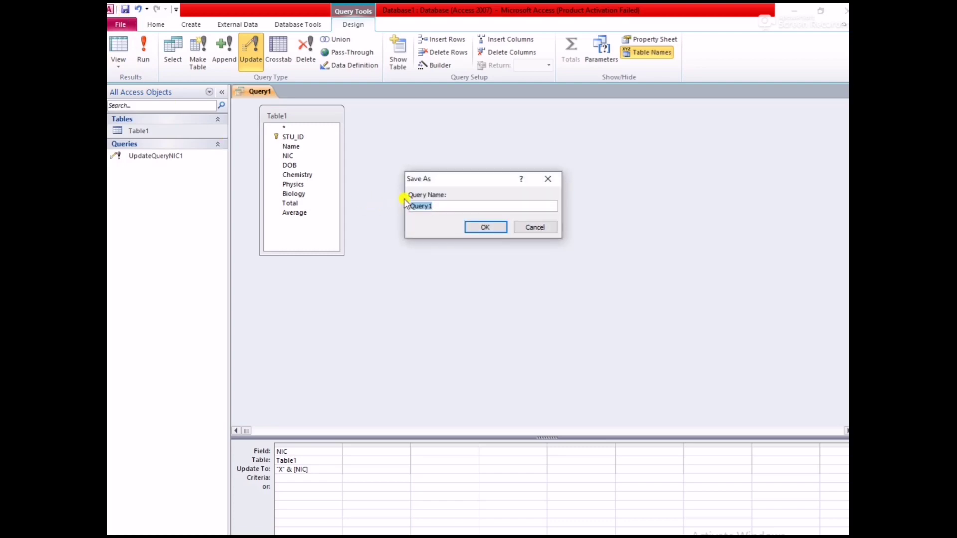
pyautogui.write('Update')
pyautogui.click(455, 207)
pyautogui.press('BackSpace')
pyautogui.write('Nic2')
pyautogui.click(487, 228)
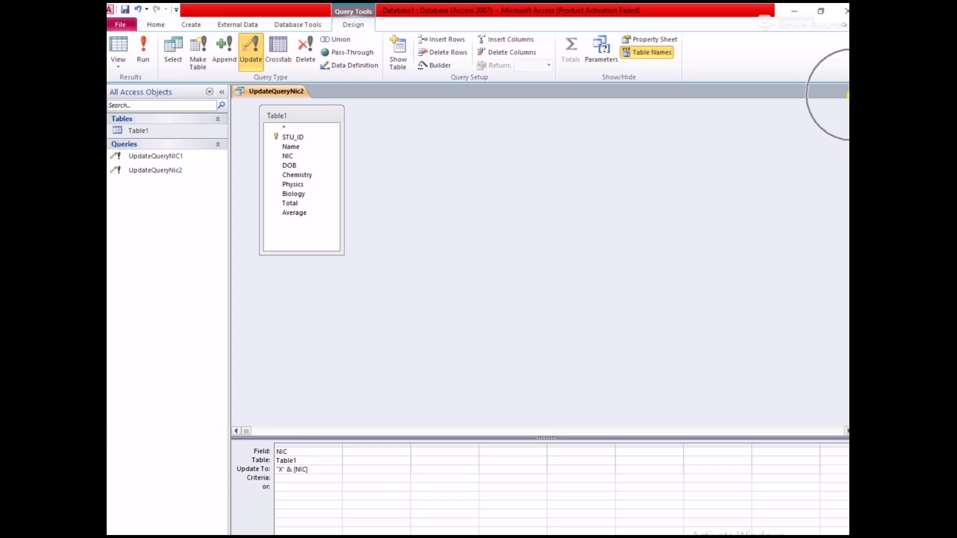
pyautogui.click(847, 91)
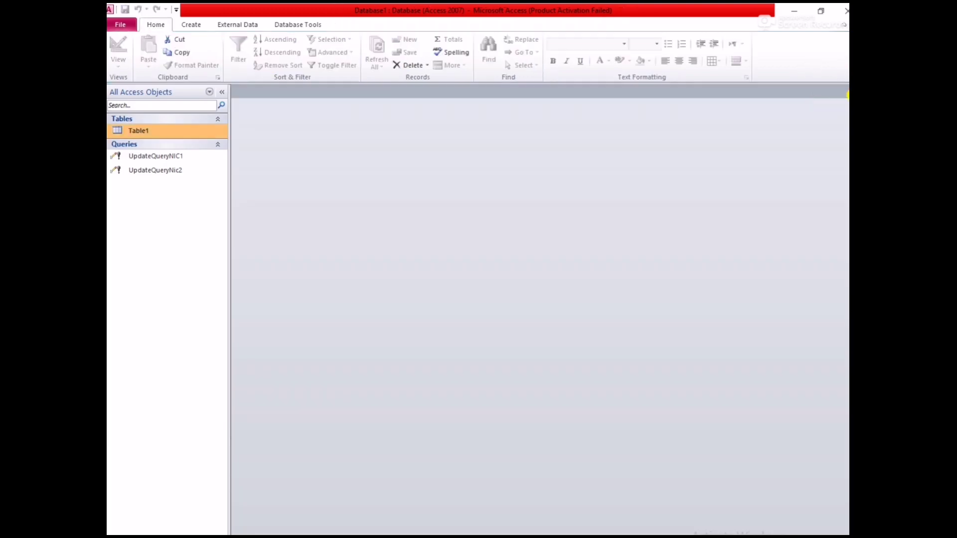
# Open Table1 to check the updated NIC values, and close it
pyautogui.click(139, 131)
pyautogui.rightClick(139, 131)
pyautogui.click(159, 137)
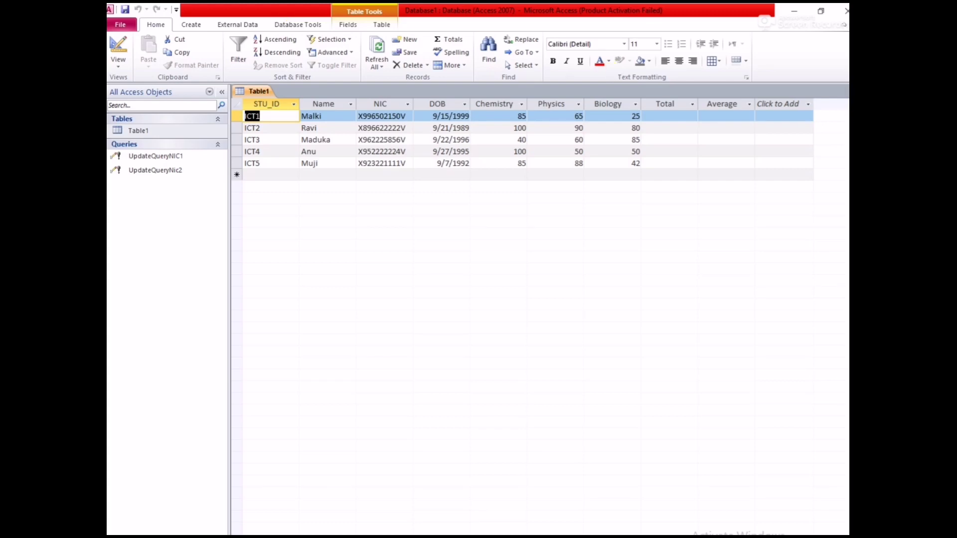
pyautogui.click(847, 91)
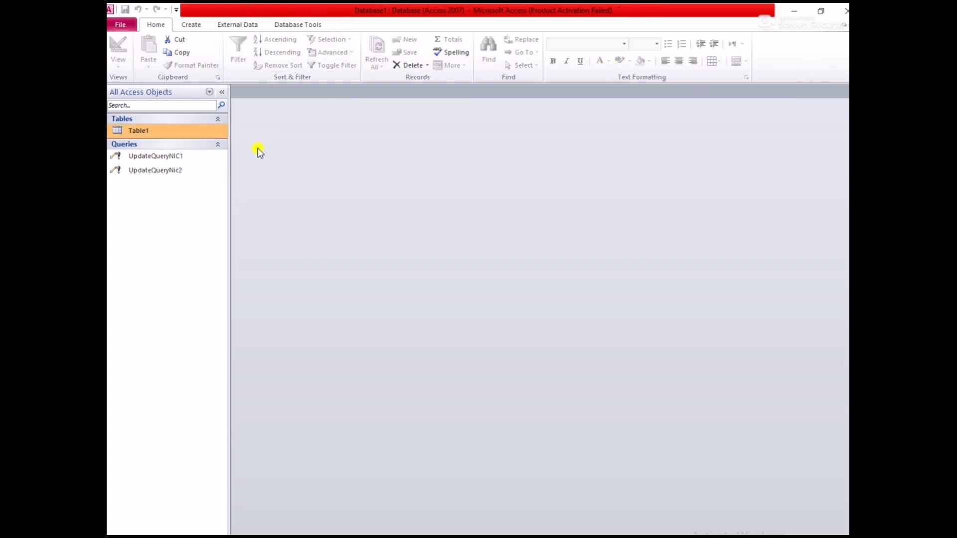
# Create a third query in design view and add Table1 to it
pyautogui.click(186, 25)
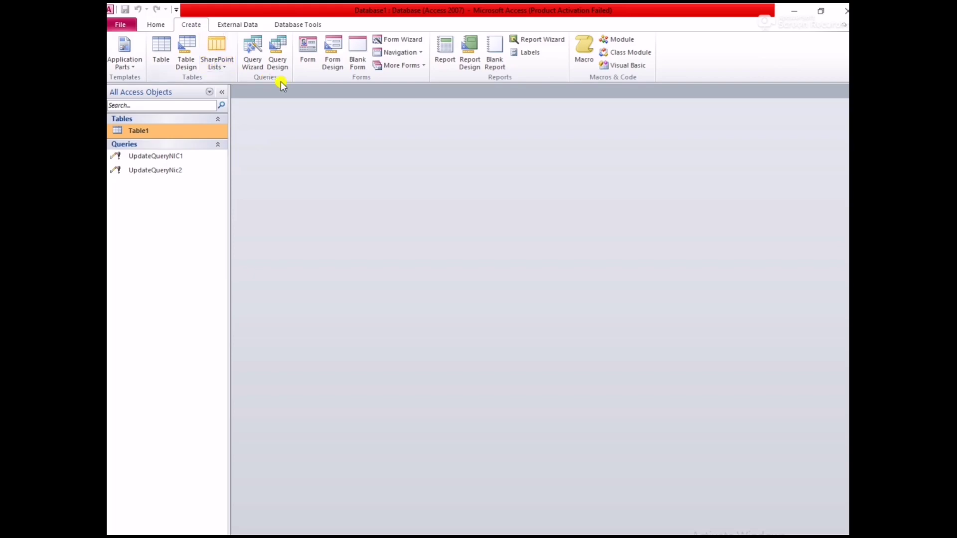
pyautogui.click(277, 59)
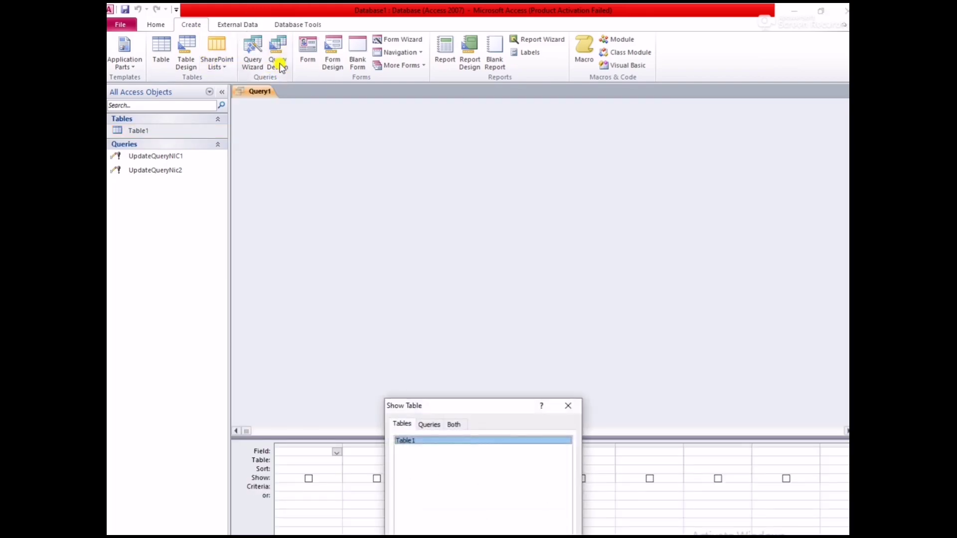
pyautogui.moveTo(430, 405); pyautogui.dragTo(430, 195)
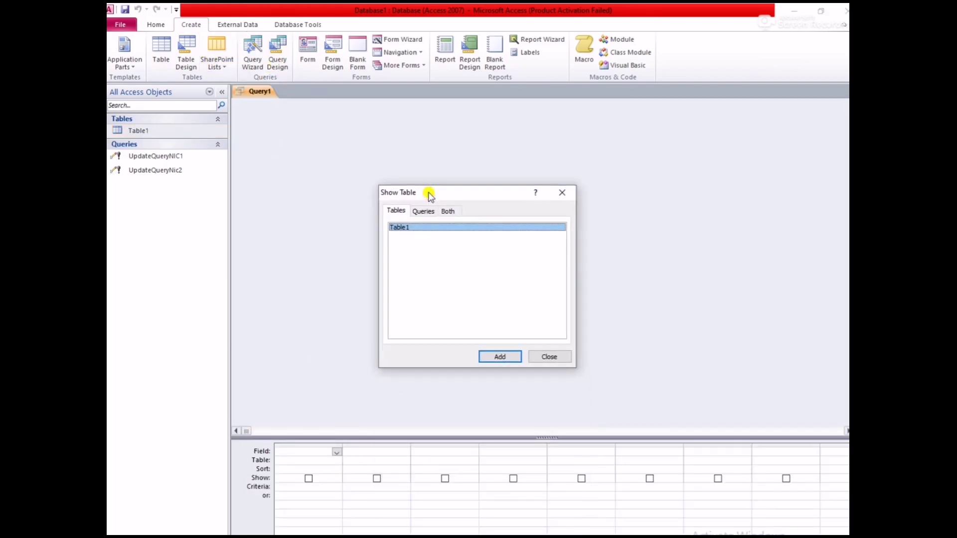
pyautogui.click(501, 357)
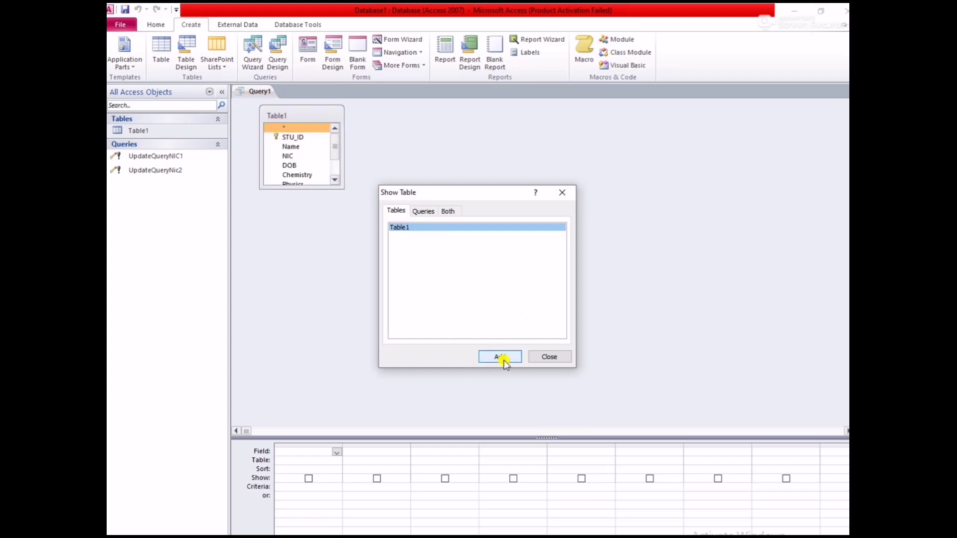
pyautogui.click(564, 194)
# Enlarge the Table1 field list, add the Total field to the query, and change the query type to Update
pyautogui.moveTo(343, 187); pyautogui.dragTo(354, 264)
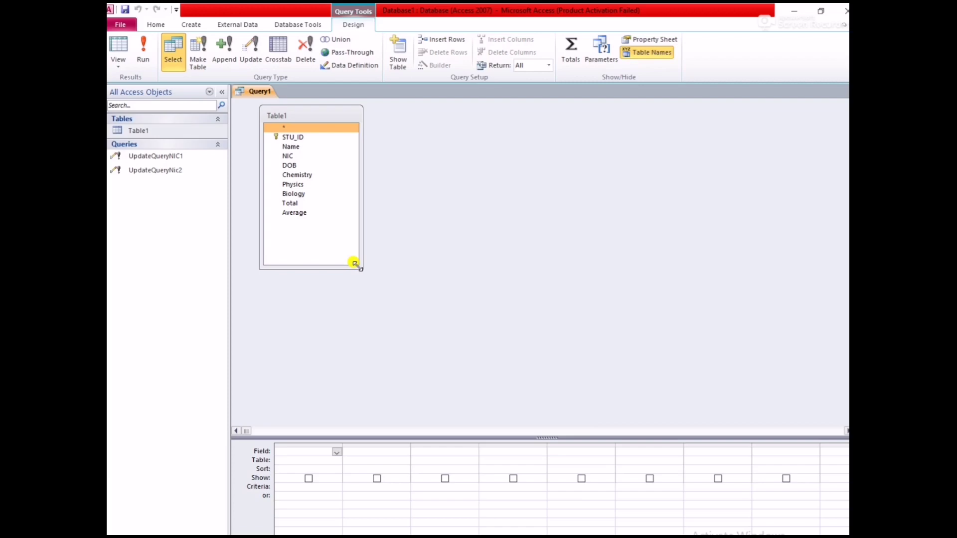
pyautogui.doubleClick(298, 204)
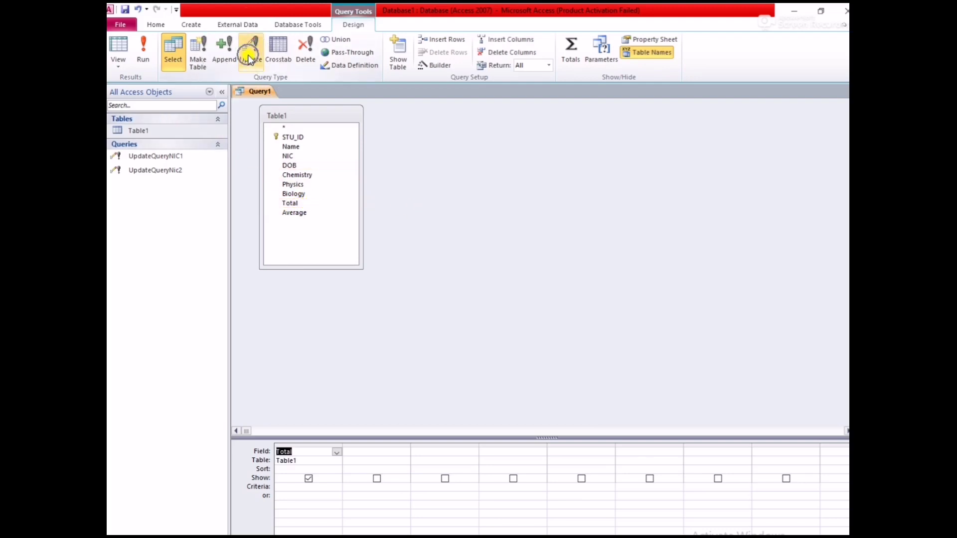
pyautogui.click(251, 60)
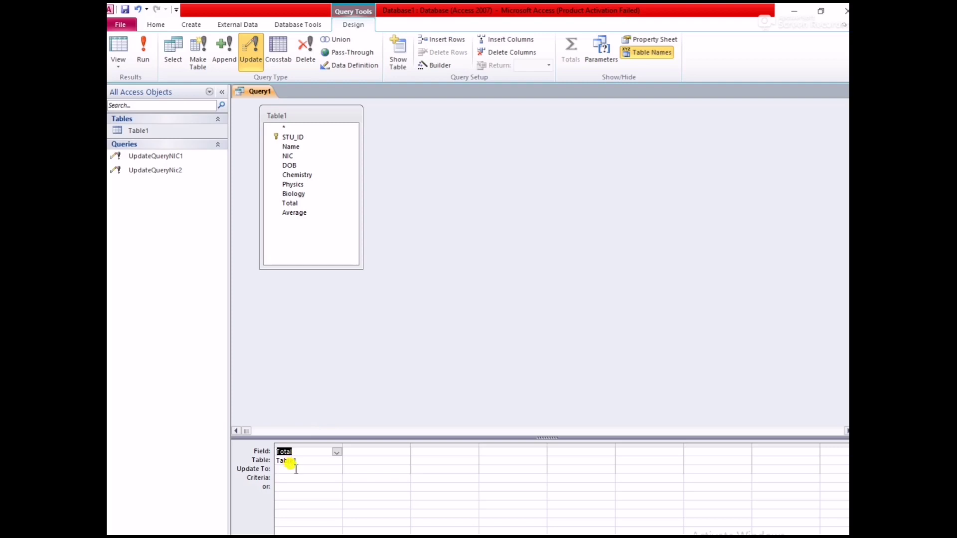
pyautogui.click(296, 469)
pyautogui.click(315, 177)
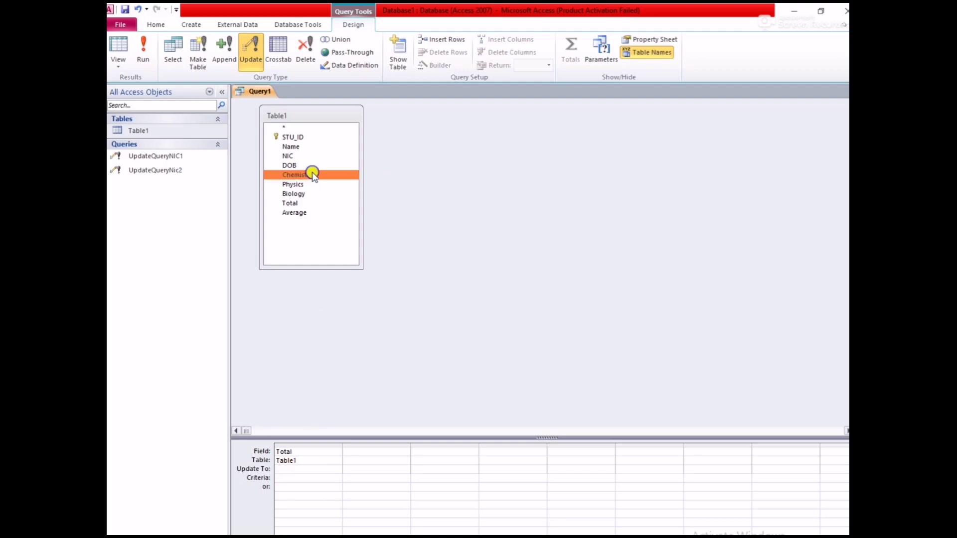
pyautogui.rightClick(280, 174)
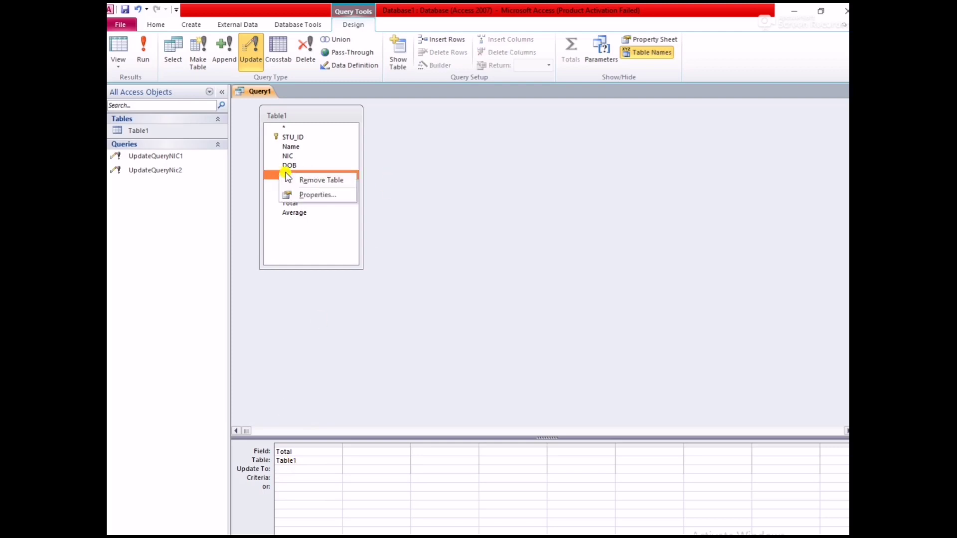
pyautogui.press('Escape')
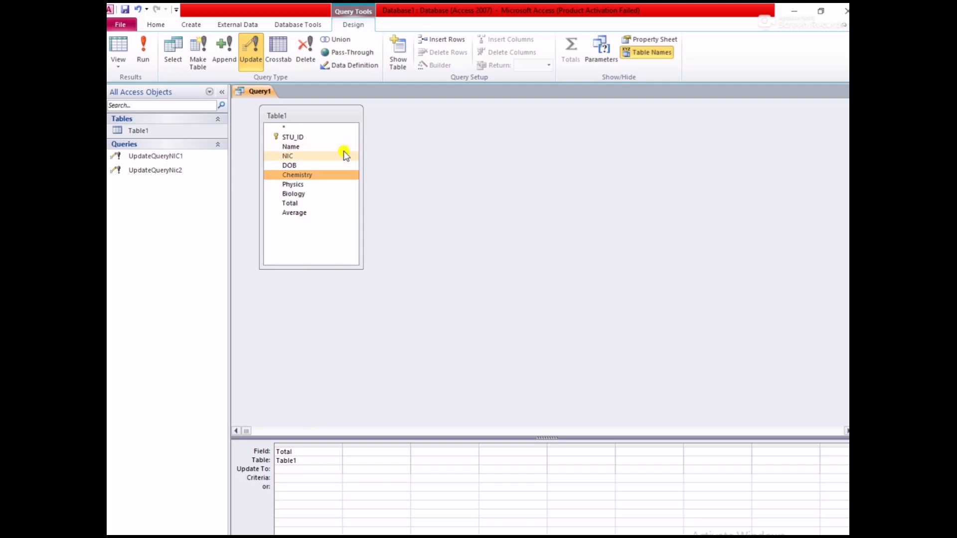
# Widen the Total column in the design grid and set it to update to [Chemistry]+[Physics]+[Biology]
pyautogui.click(283, 461)
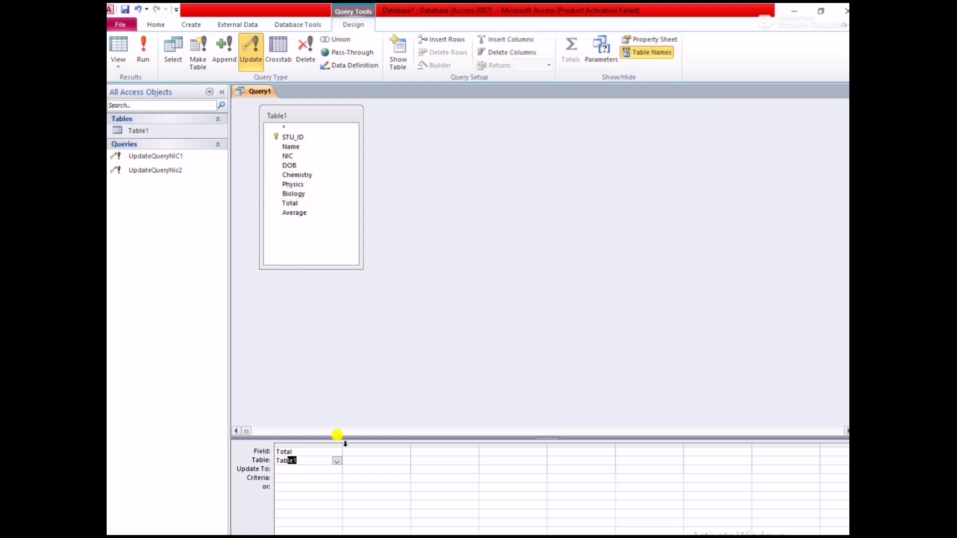
pyautogui.moveTo(342, 441); pyautogui.dragTo(445, 443)
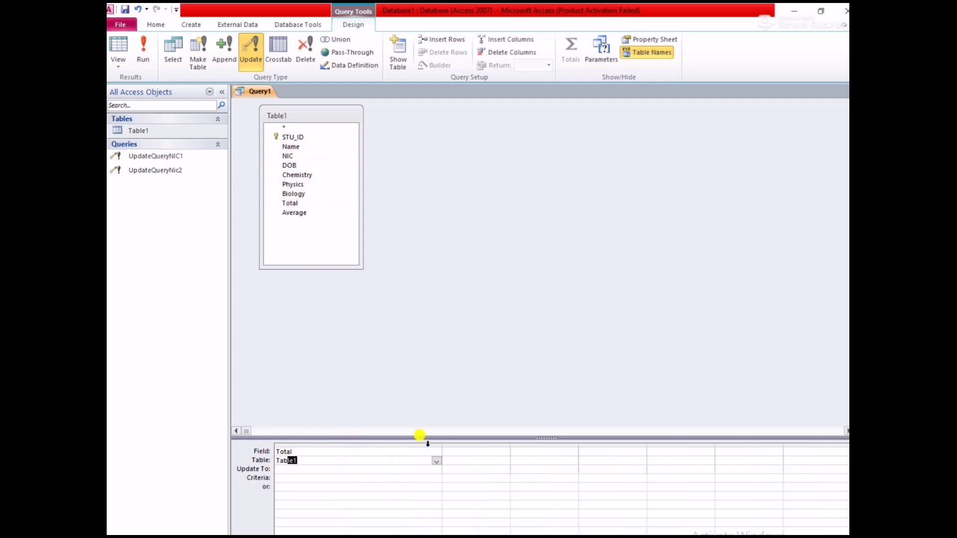
pyautogui.click(307, 469)
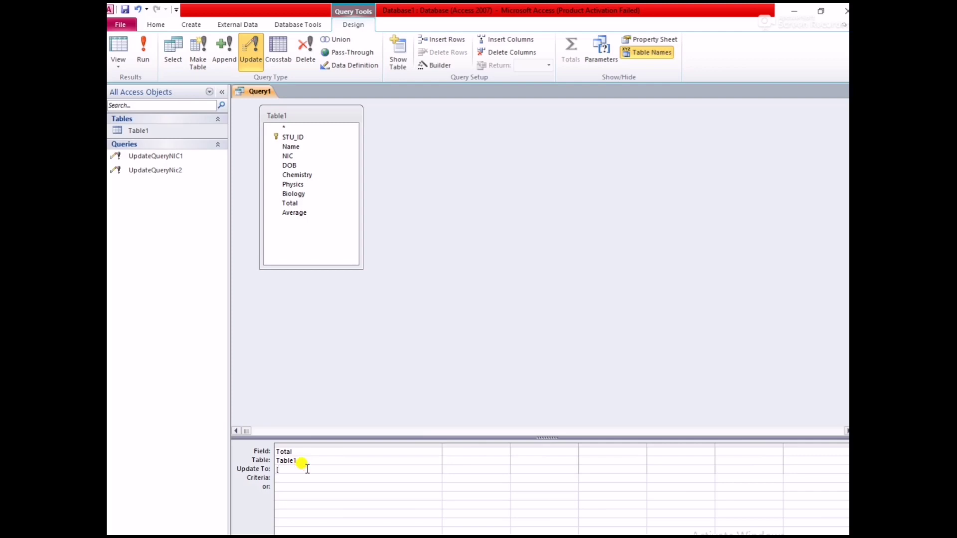
pyautogui.write('[Chemistry]+[Physics]+[Biology')
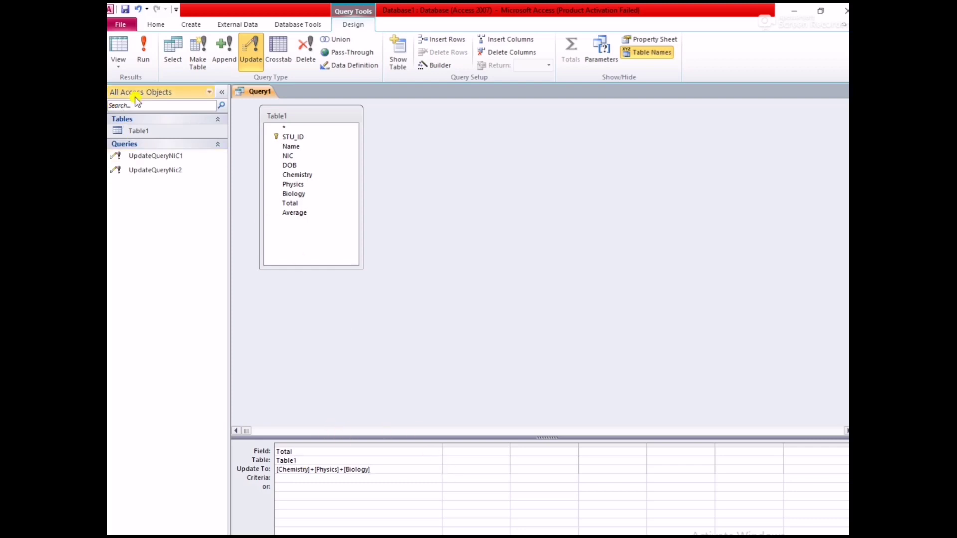
# Run the Total update query on all Table1 records and save it under the default name Query1
pyautogui.click(141, 44)
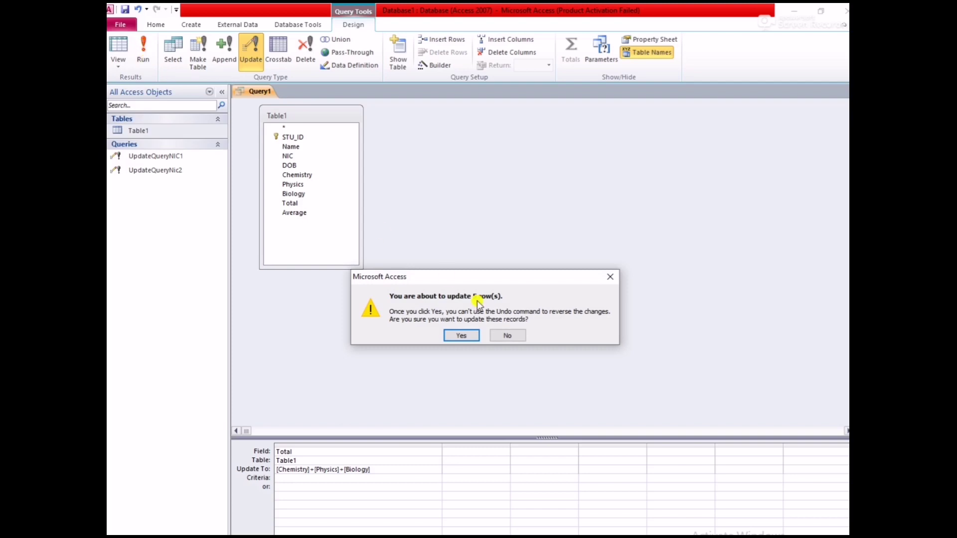
pyautogui.click(461, 335)
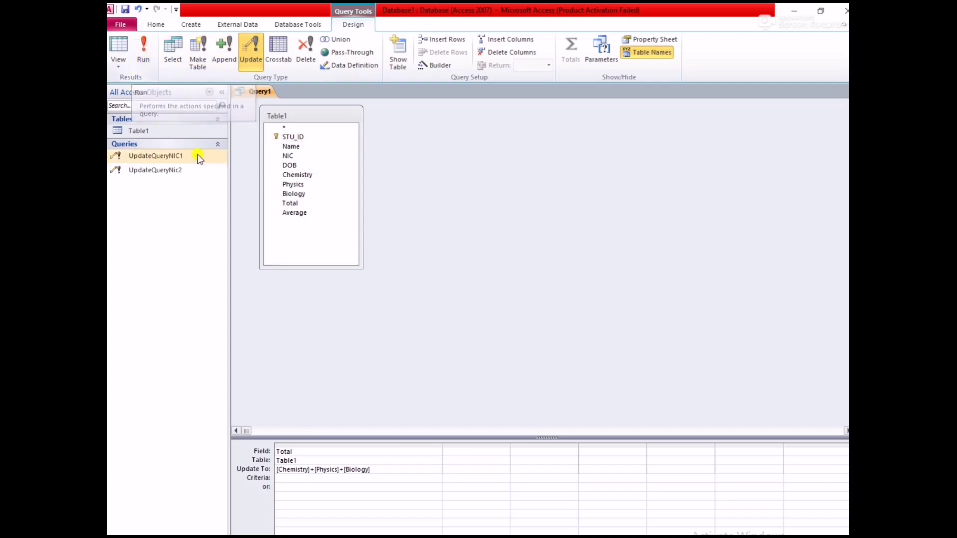
pyautogui.click(125, 9)
pyautogui.click(480, 229)
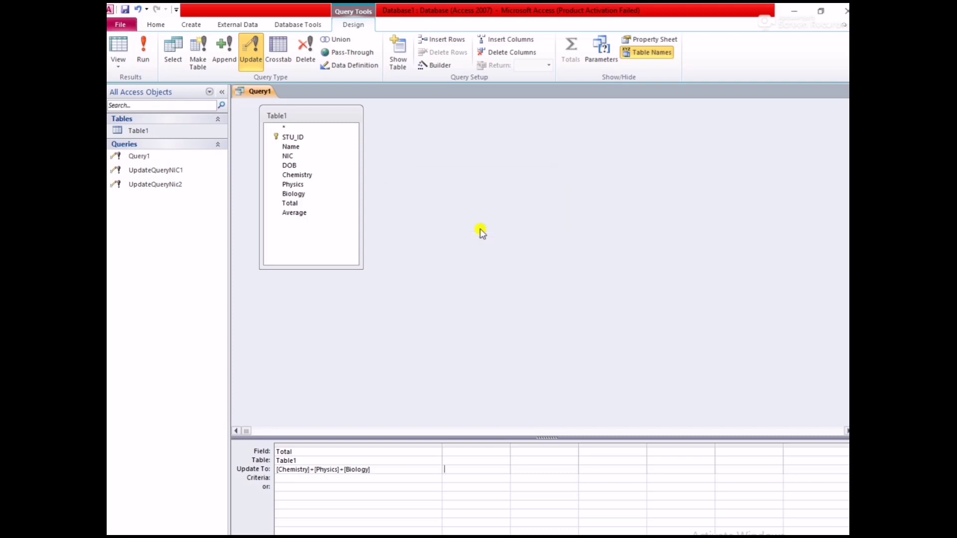
# Open Table1 in datasheet view to check the calculated Total values
pyautogui.rightClick(131, 131)
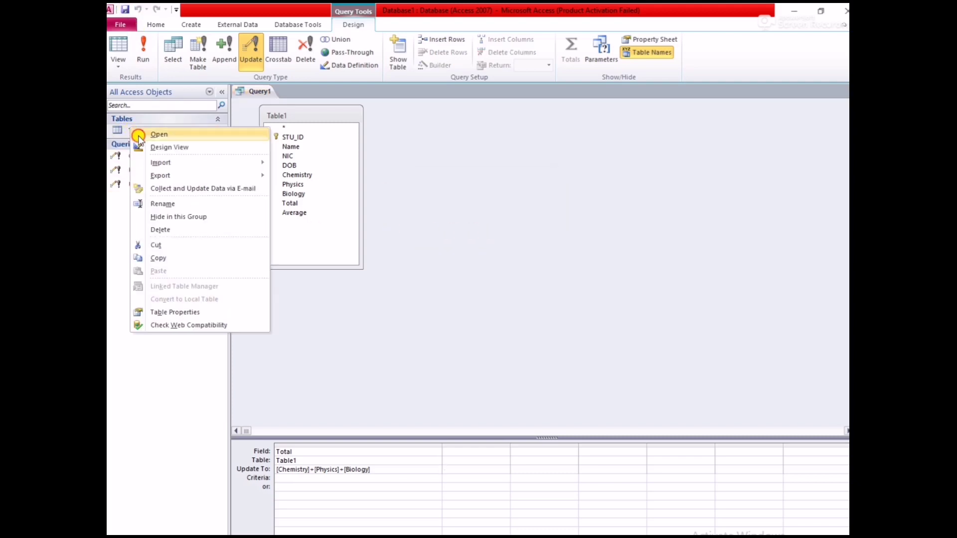
pyautogui.click(142, 134)
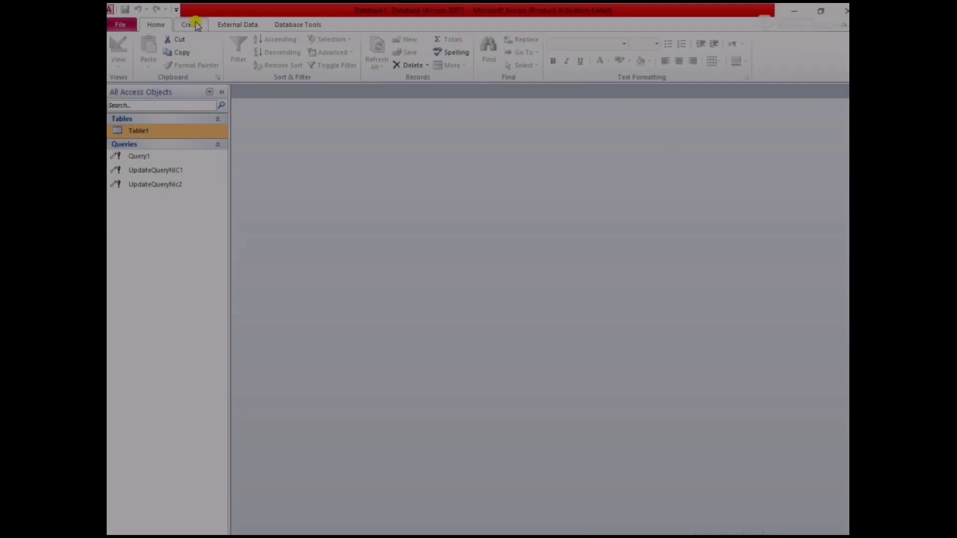
# Create a fourth query in design view and add Table1 to it
pyautogui.click(194, 25)
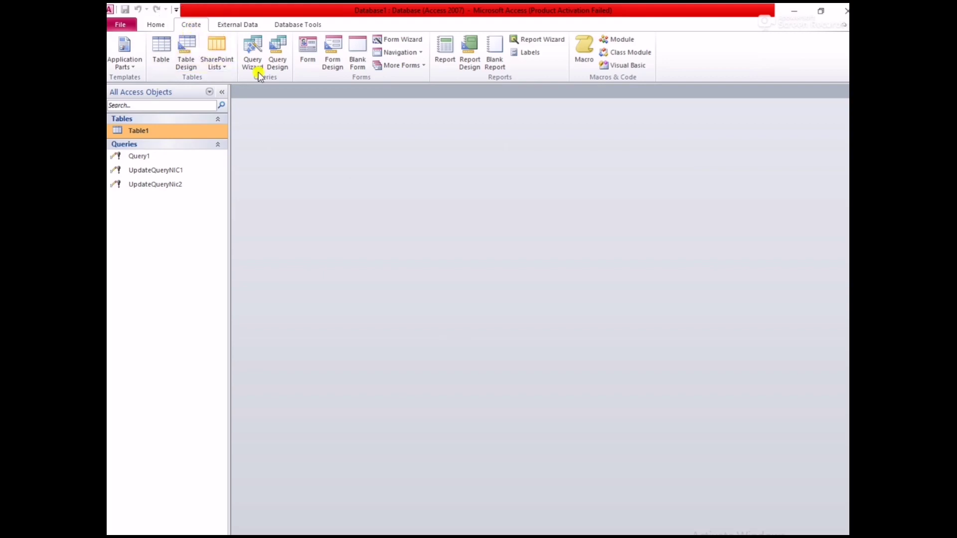
pyautogui.click(284, 64)
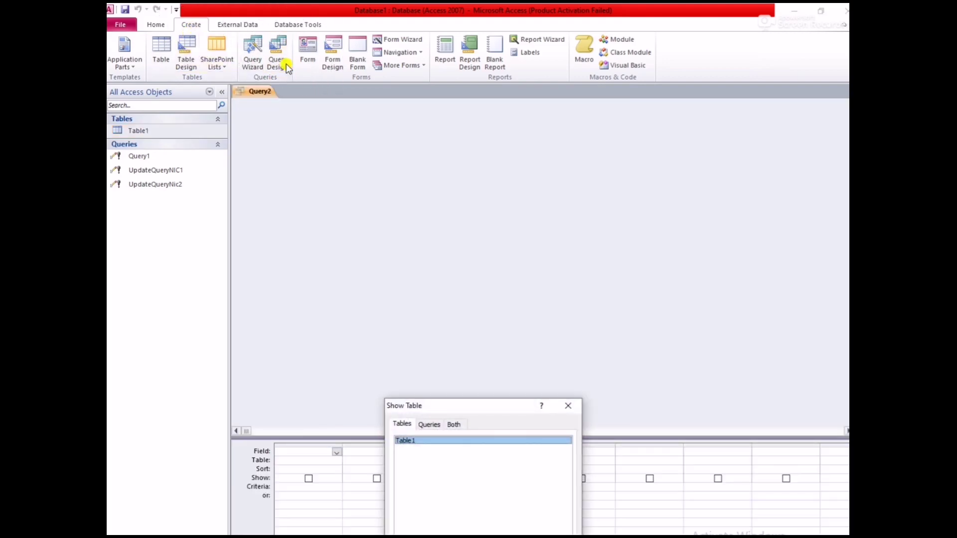
pyautogui.moveTo(487, 402); pyautogui.dragTo(489, 277)
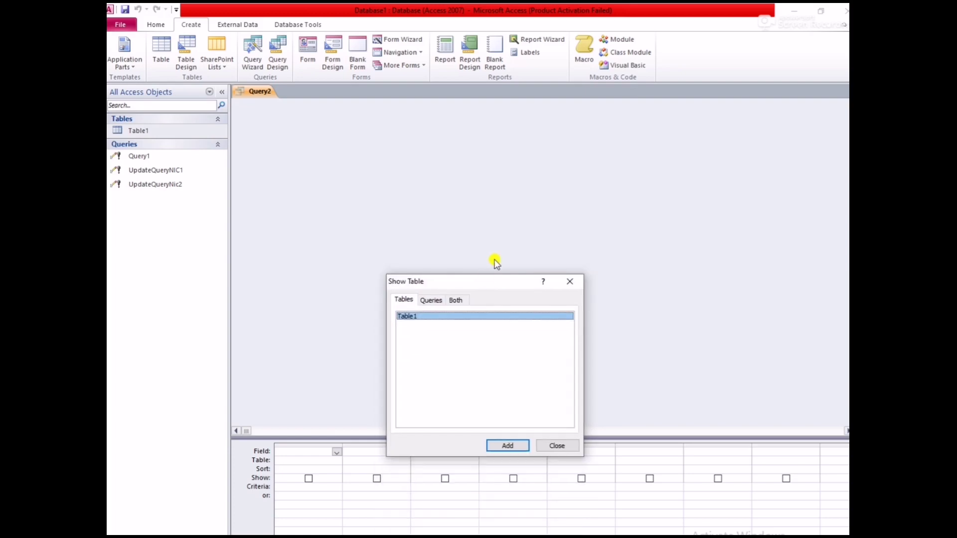
pyautogui.click(498, 446)
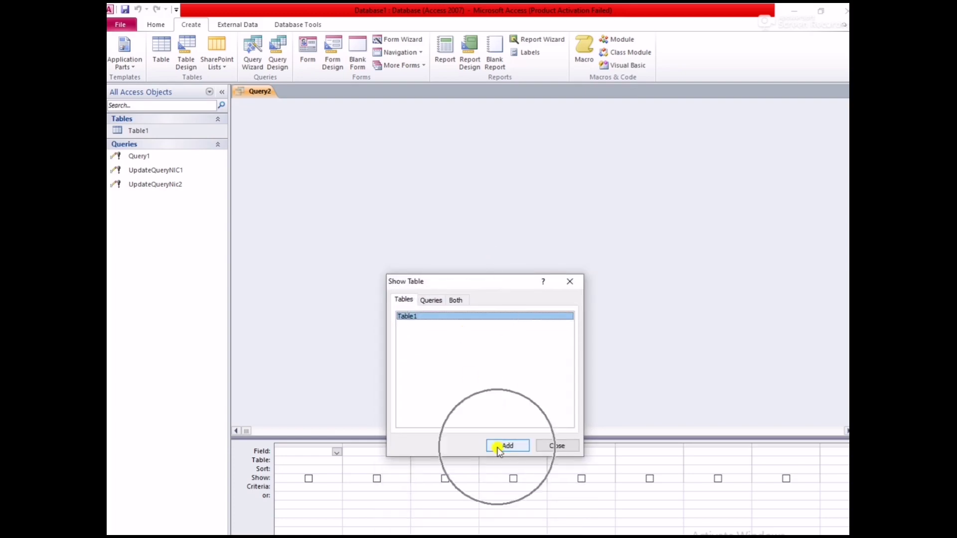
pyautogui.click(570, 281)
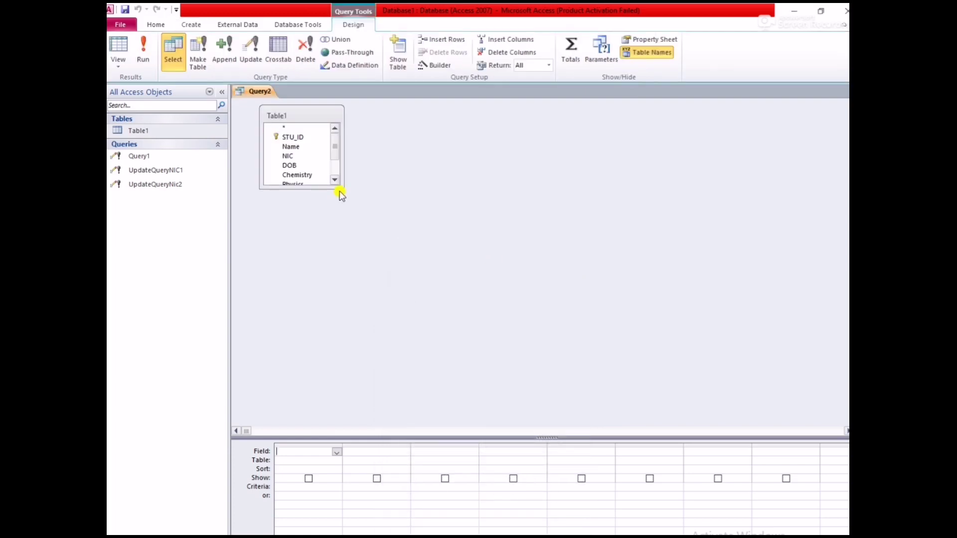
# Enlarge the field list, add the Average field to the fourth query, and change its type to Update
pyautogui.moveTo(342, 187); pyautogui.dragTo(362, 245)
pyautogui.doubleClick(294, 213)
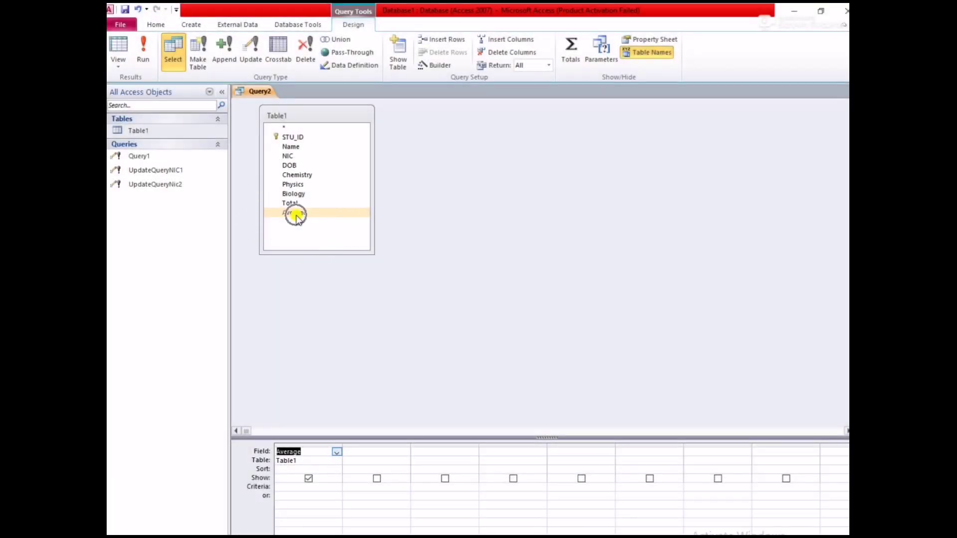
pyautogui.click(299, 452)
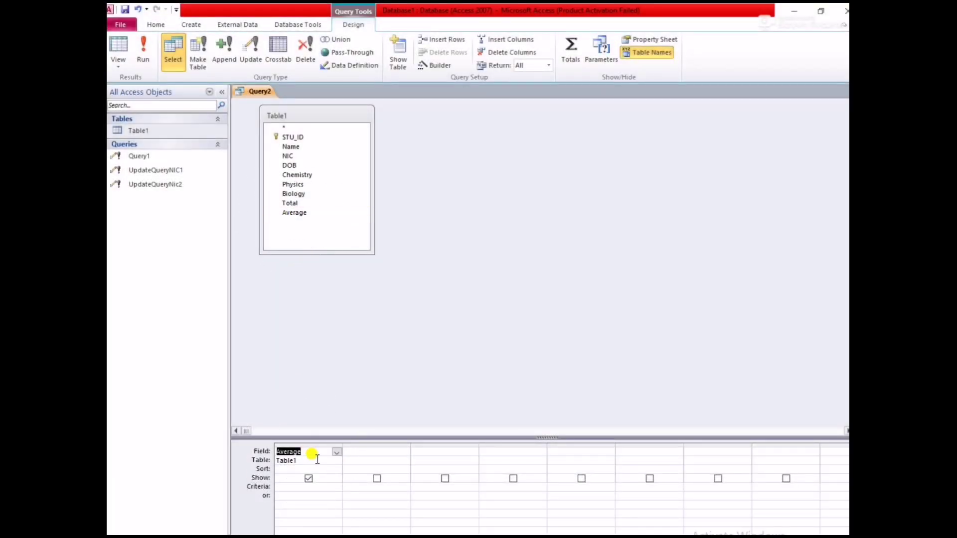
pyautogui.click(317, 459)
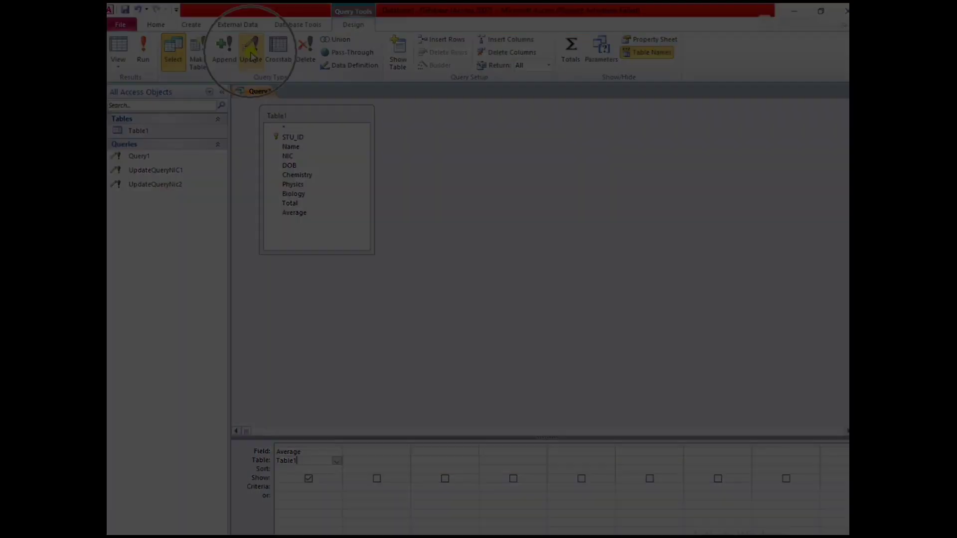
pyautogui.click(251, 56)
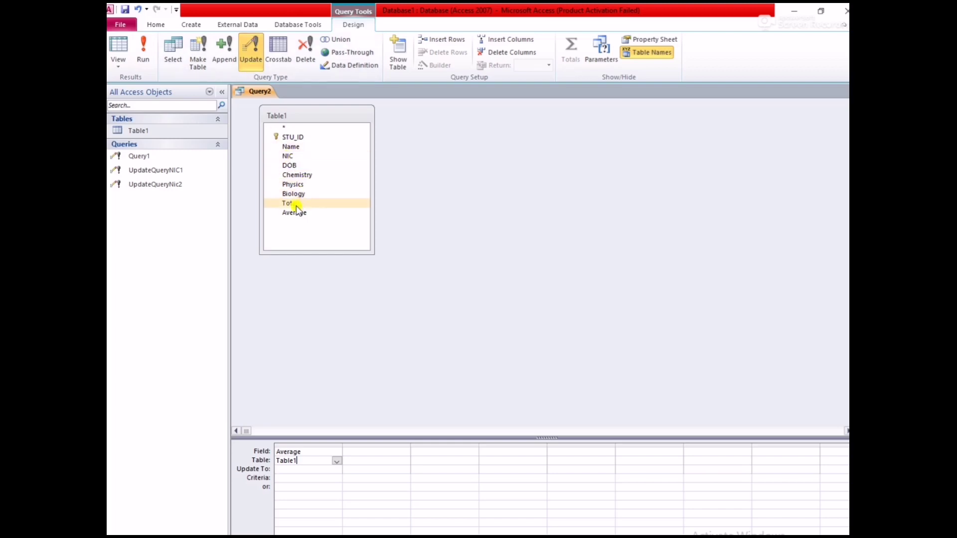
# Set the Average field's update expression to [Total]/"3" in the query grid
pyautogui.click(280, 469)
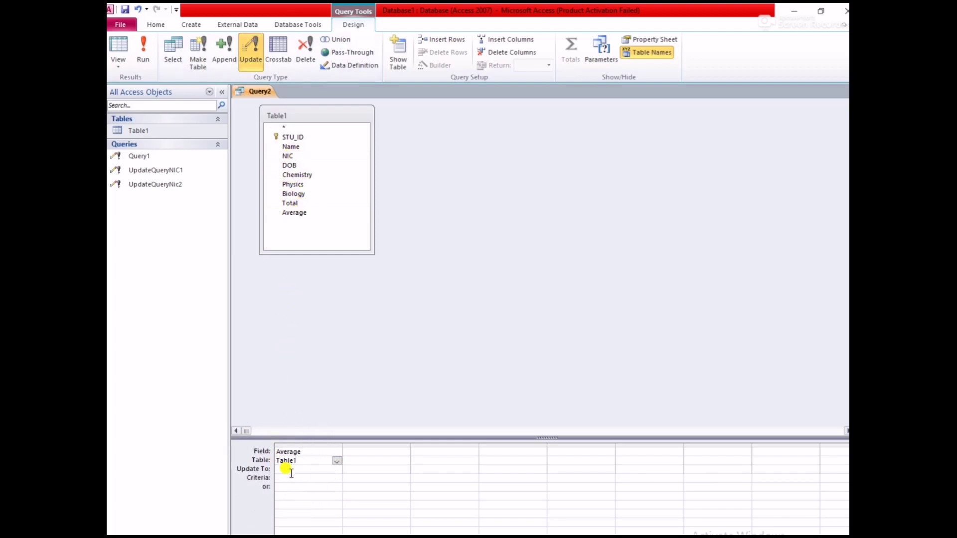
pyautogui.click(289, 469)
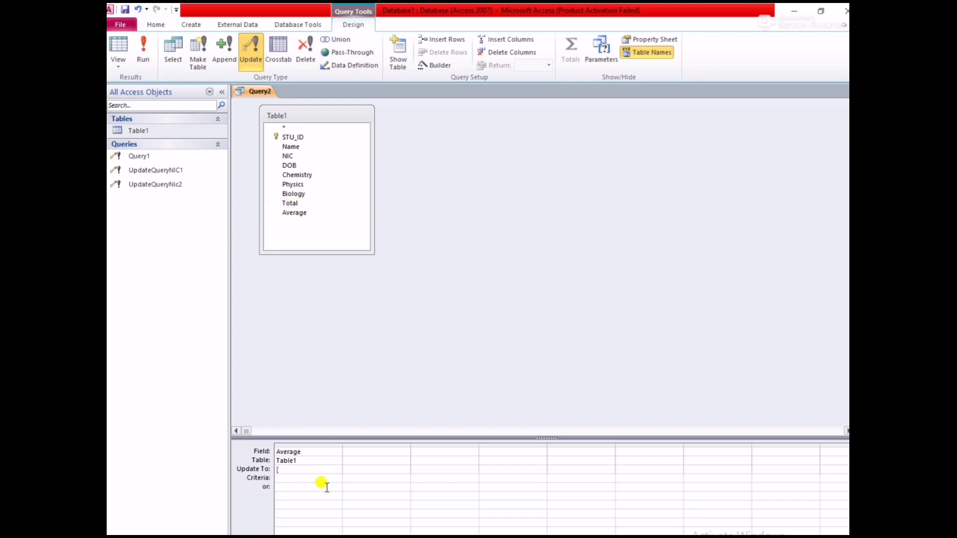
pyautogui.write('otal]/3')
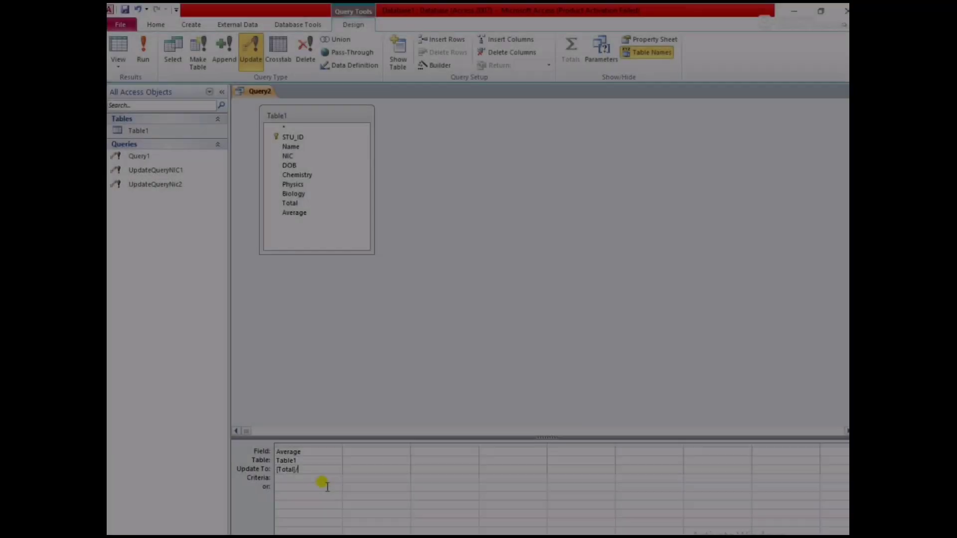
pyautogui.click(337, 484)
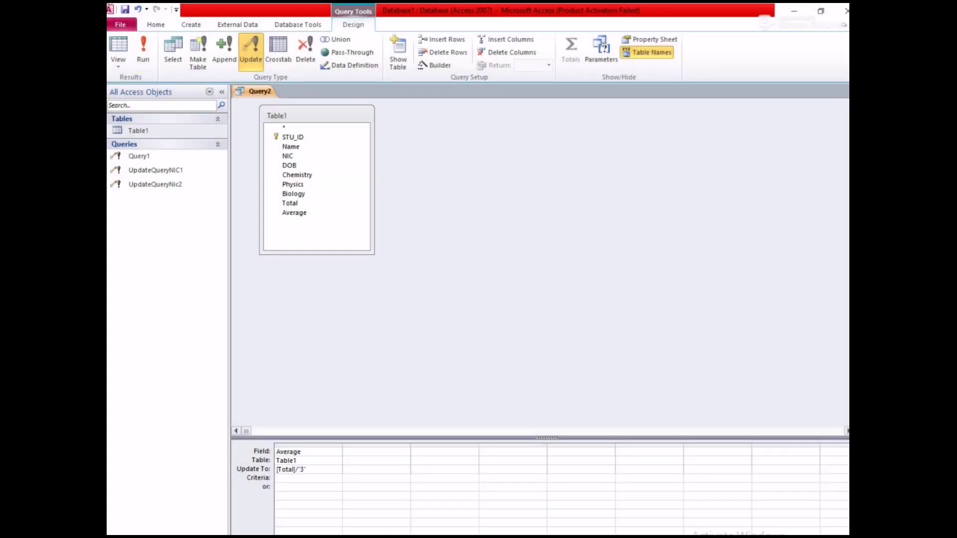
# Run the Average update query on all Table1 records, save it as Avgupdate, and close it
pyautogui.click(145, 53)
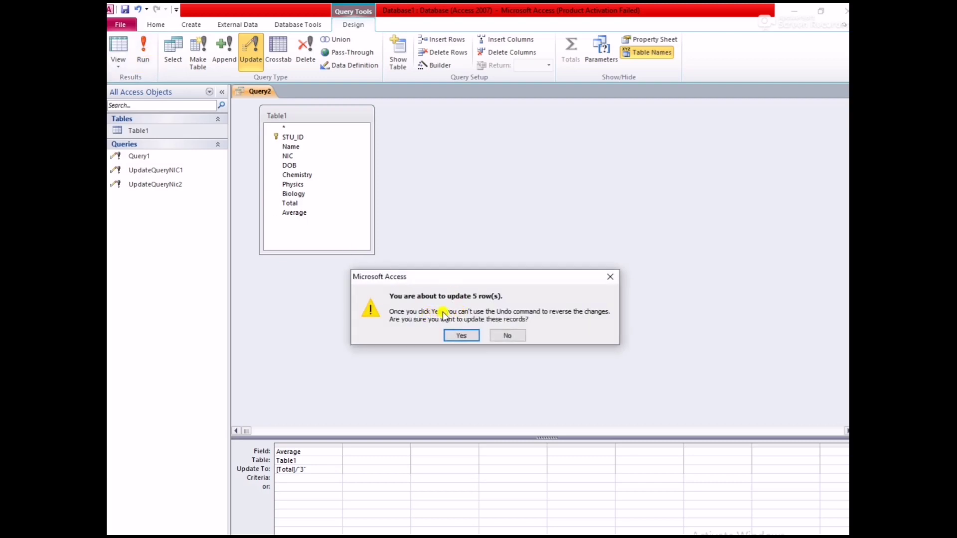
pyautogui.click(467, 338)
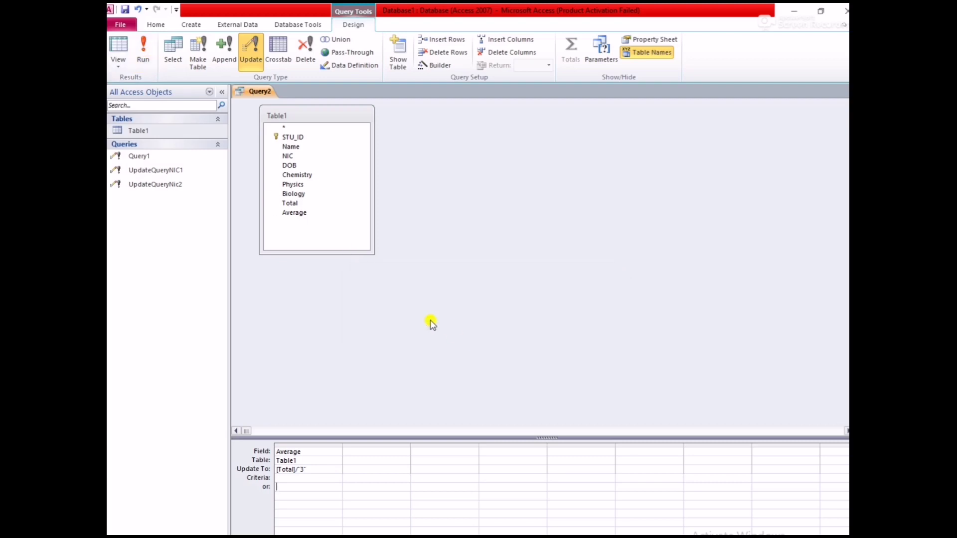
pyautogui.click(125, 9)
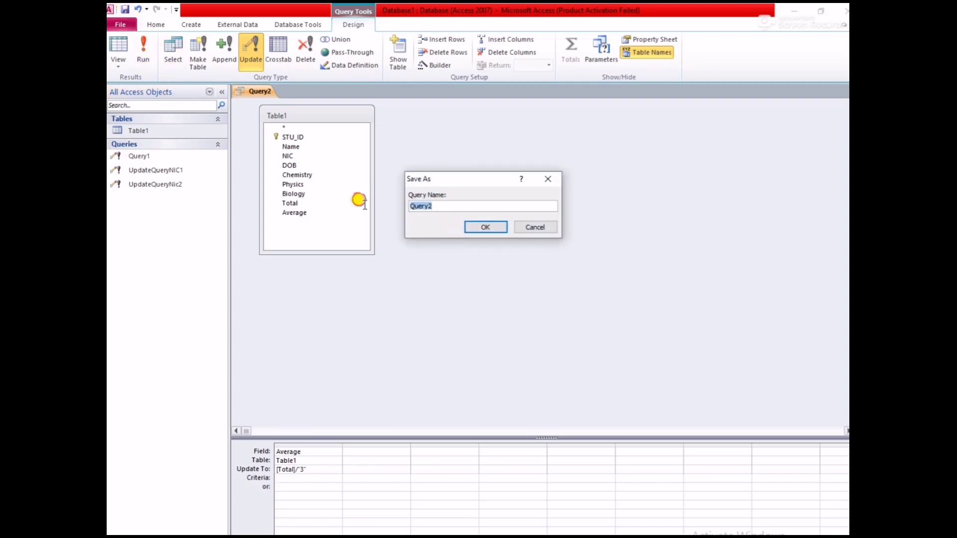
pyautogui.write('Avgupdate')
pyautogui.click(486, 228)
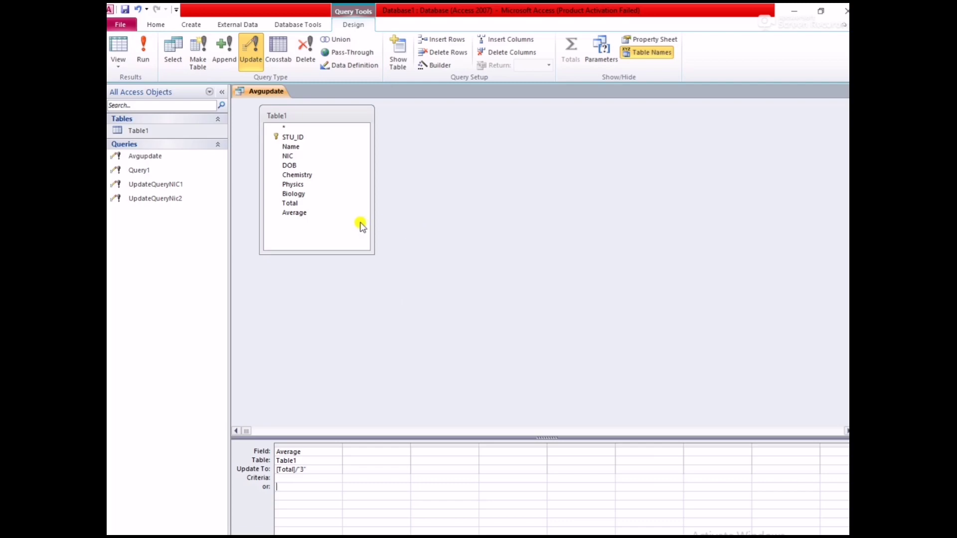
pyautogui.hotkey('ctrl', 'w')
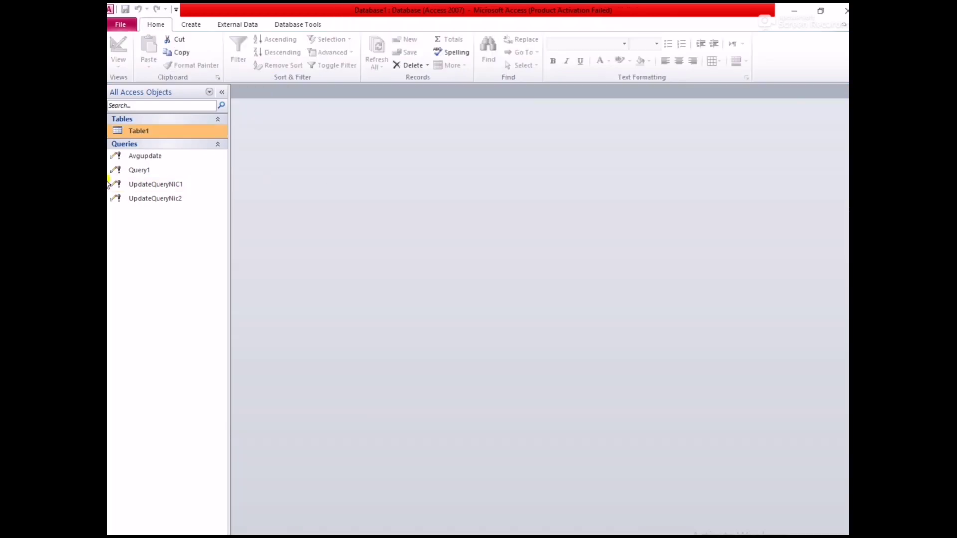
# Rename the saved query Query1 as avgtot
pyautogui.click(139, 170)
pyautogui.click(145, 170)
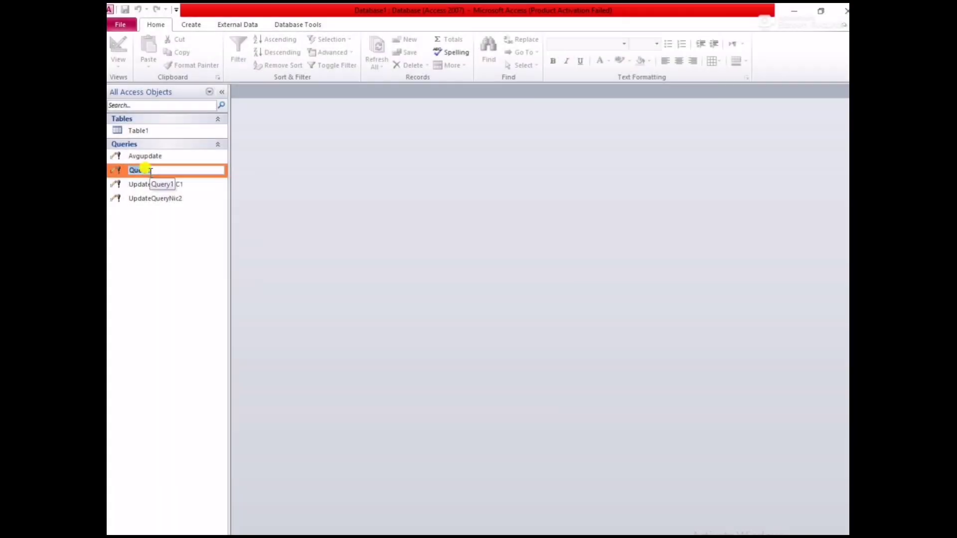
pyautogui.write('avgto')
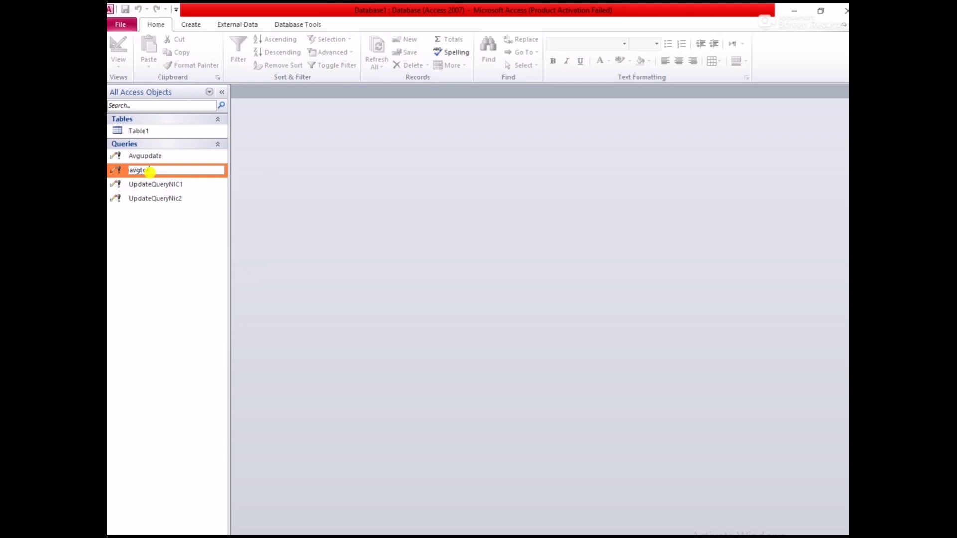
pyautogui.write('t')
pyautogui.press('Return')
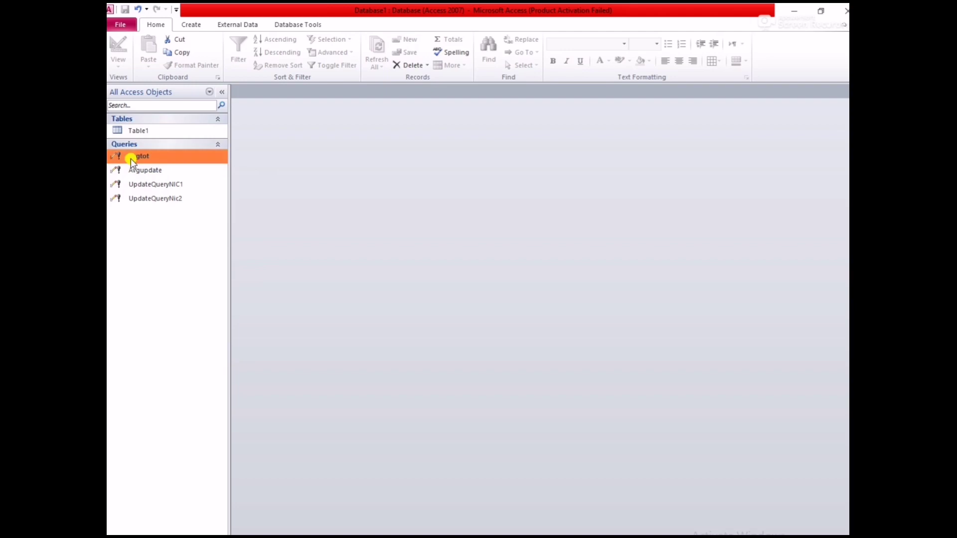
# Open Table1 in datasheet view to check the calculated Average values, and close it
pyautogui.rightClick(126, 131)
pyautogui.click(150, 141)
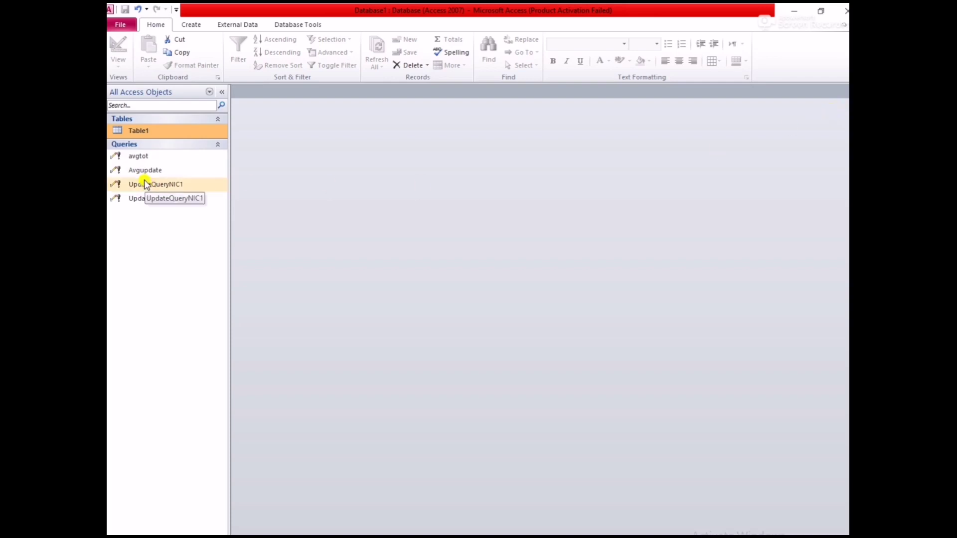
pyautogui.rightClick(152, 132)
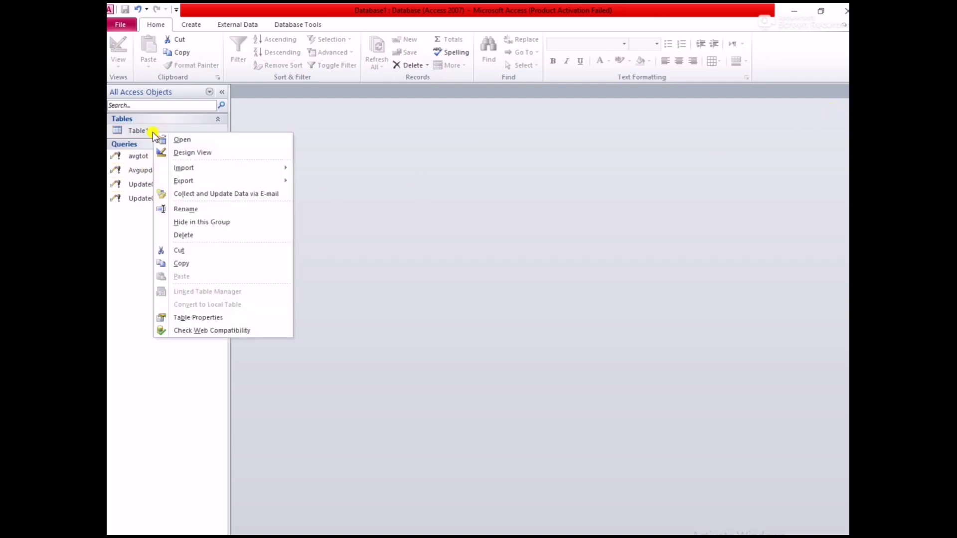
pyautogui.click(169, 139)
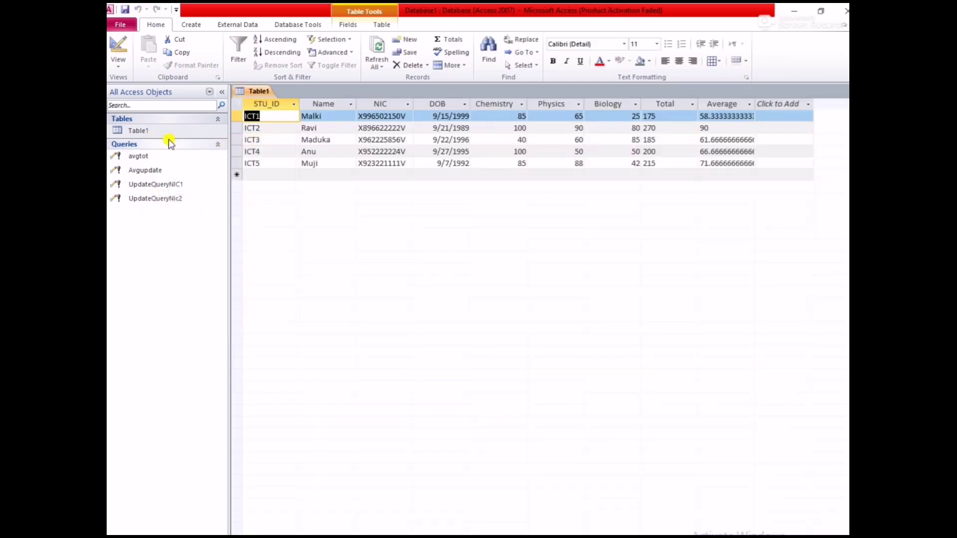
pyautogui.hotkey('ctrl', 'w')
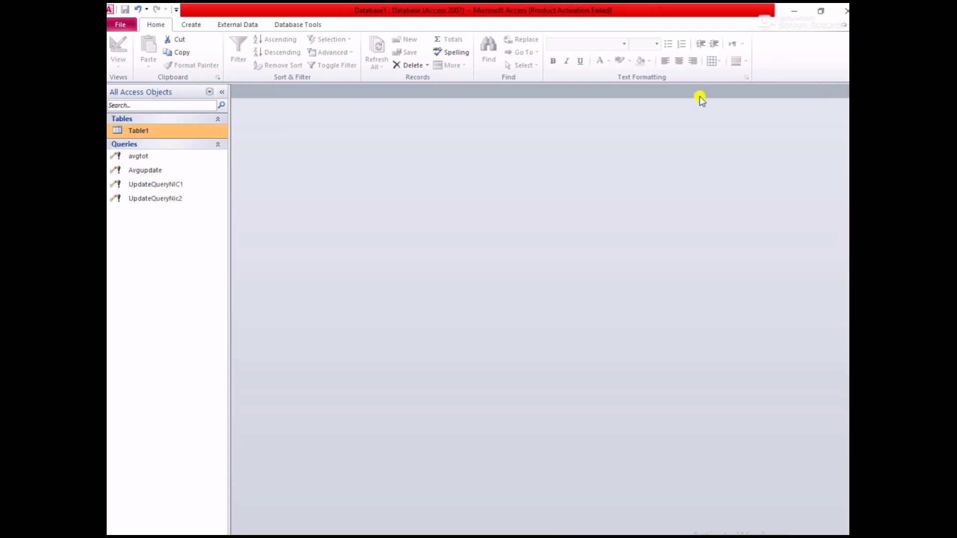
# Copy all field definitions from STU_ID to Average in Table1's design view, and close the table
pyautogui.rightClick(172, 129)
pyautogui.click(184, 148)
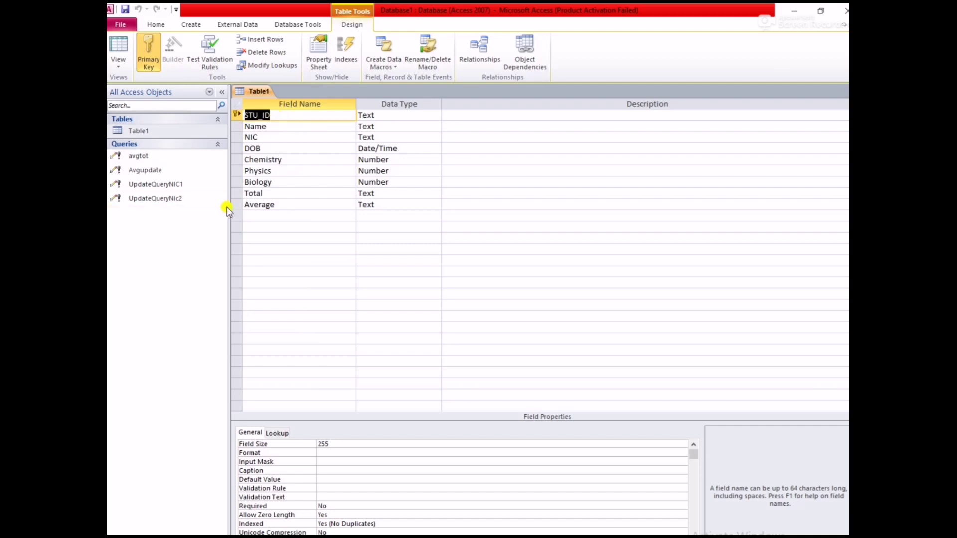
pyautogui.moveTo(237, 204); pyautogui.dragTo(234, 102)
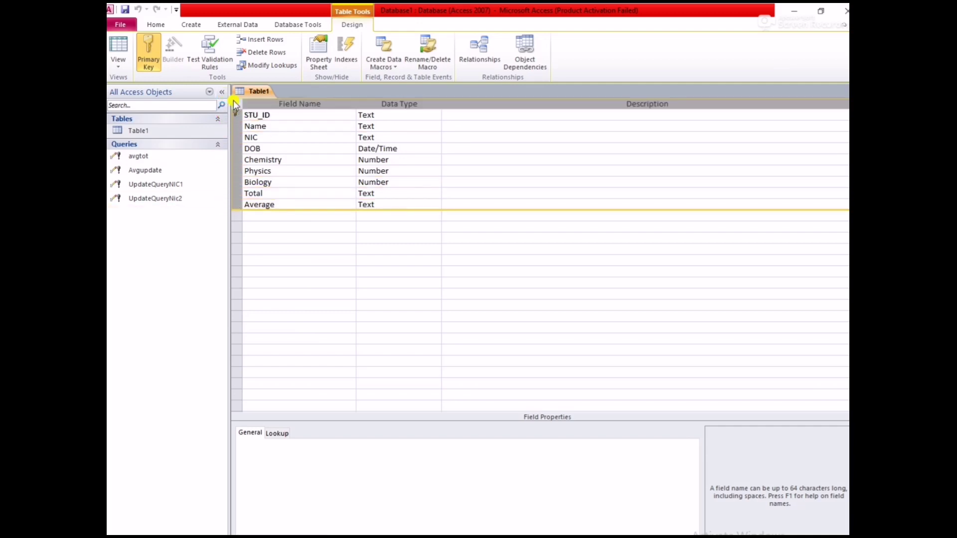
pyautogui.rightClick(235, 103)
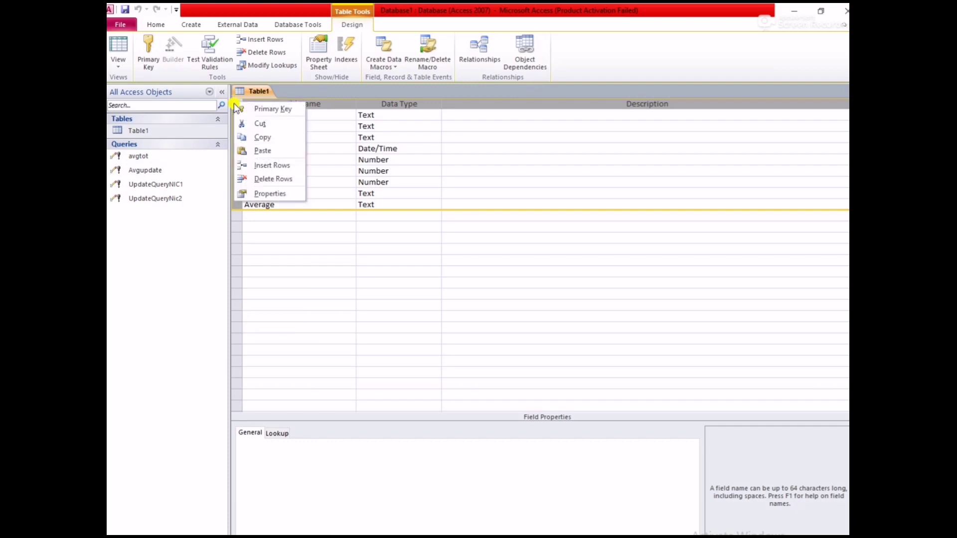
pyautogui.click(255, 135)
pyautogui.click(846, 91)
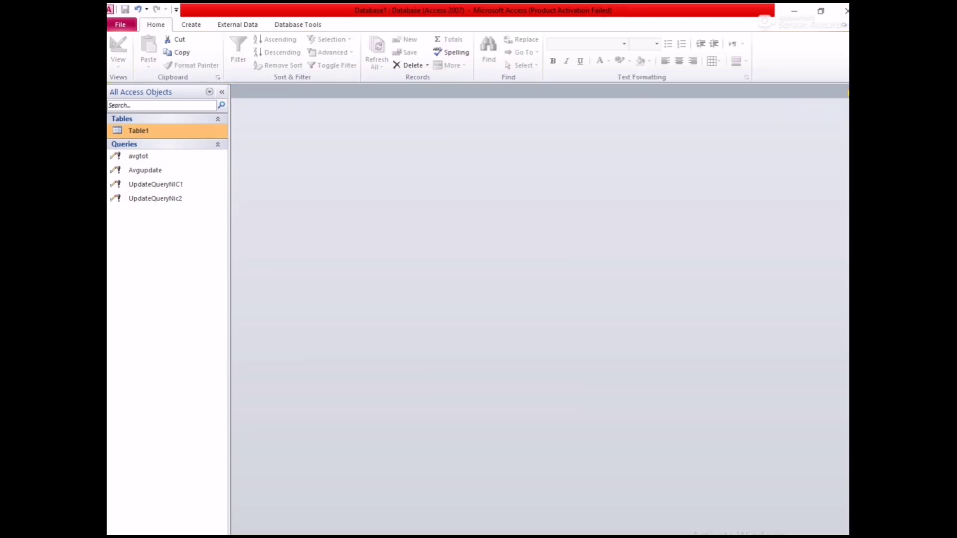
# Create a new blank table and save it as append
pyautogui.click(194, 25)
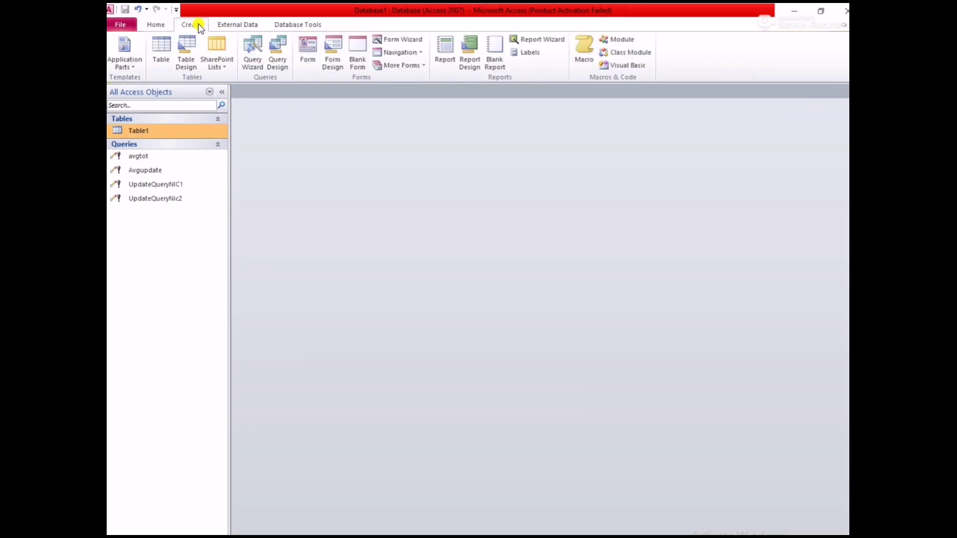
pyautogui.click(157, 46)
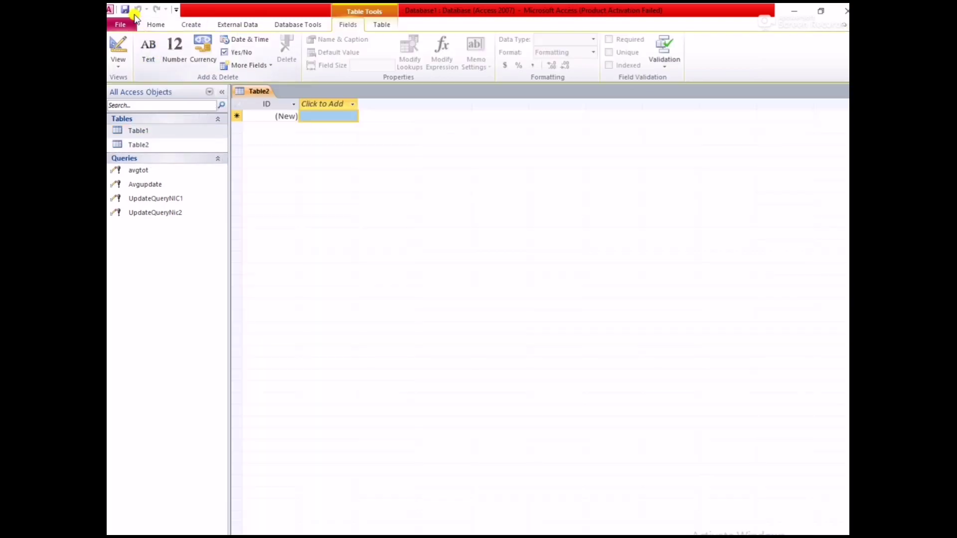
pyautogui.click(125, 9)
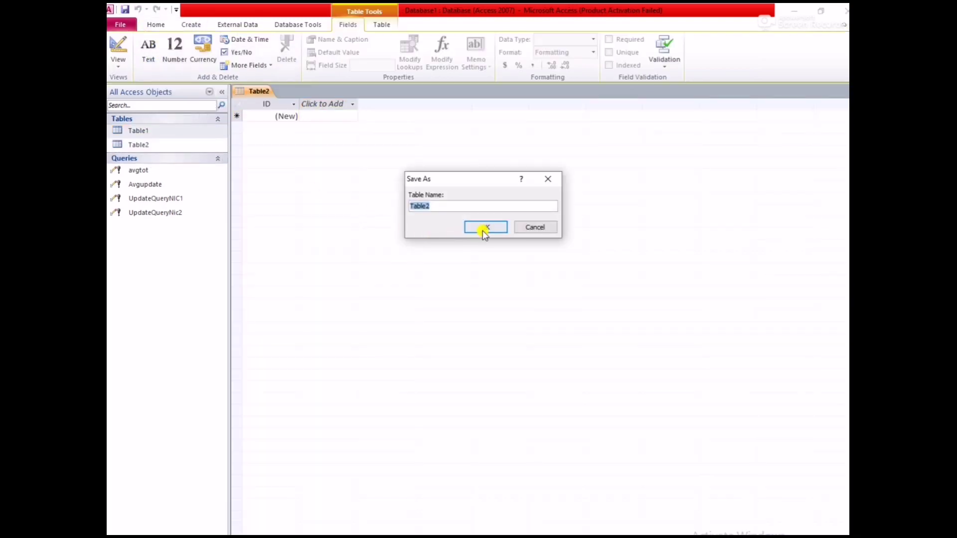
pyautogui.doubleClick(438, 204)
pyautogui.write('append')
pyautogui.click(496, 229)
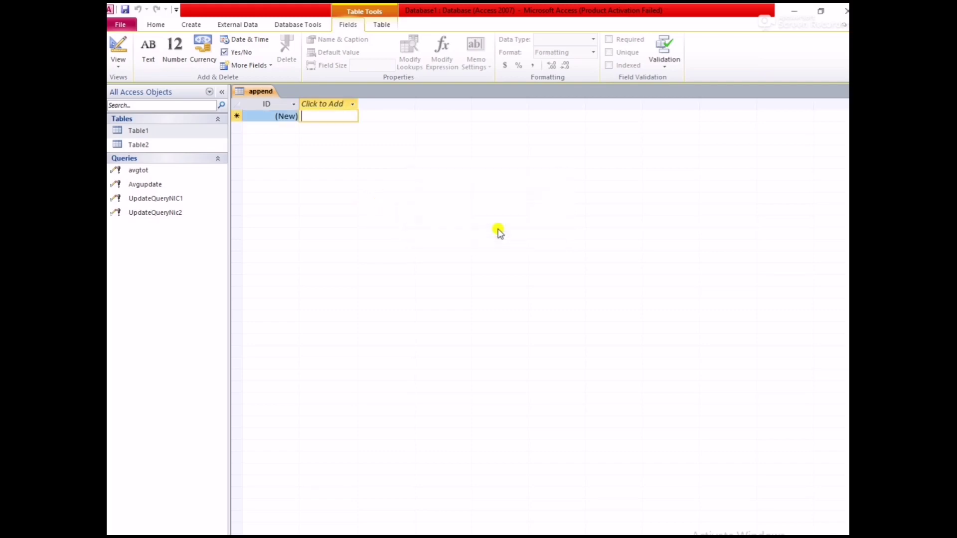
# Replace the ID field in the append table's design with the fields copied from Table1, accepting deletion of the primary key
pyautogui.rightClick(128, 130)
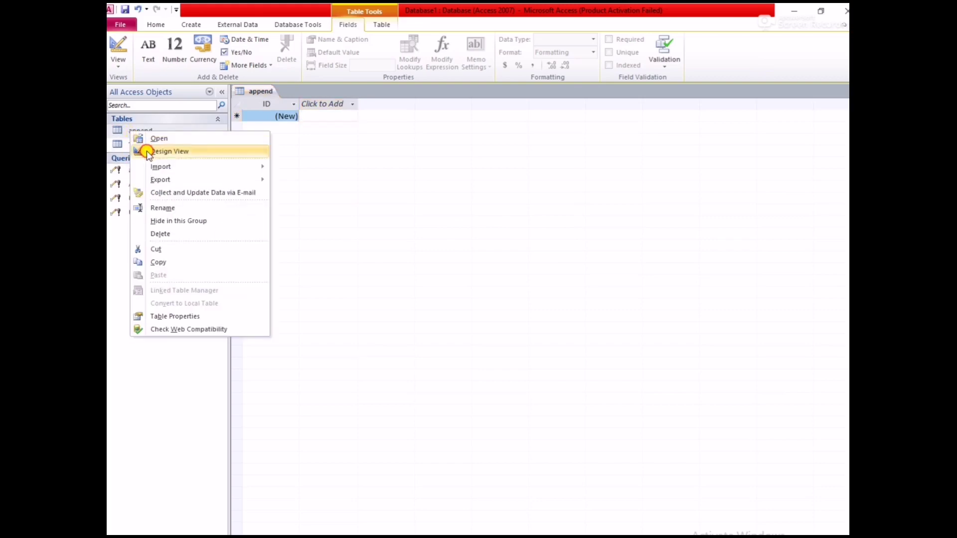
pyautogui.click(143, 149)
pyautogui.click(237, 114)
pyautogui.rightClick(236, 115)
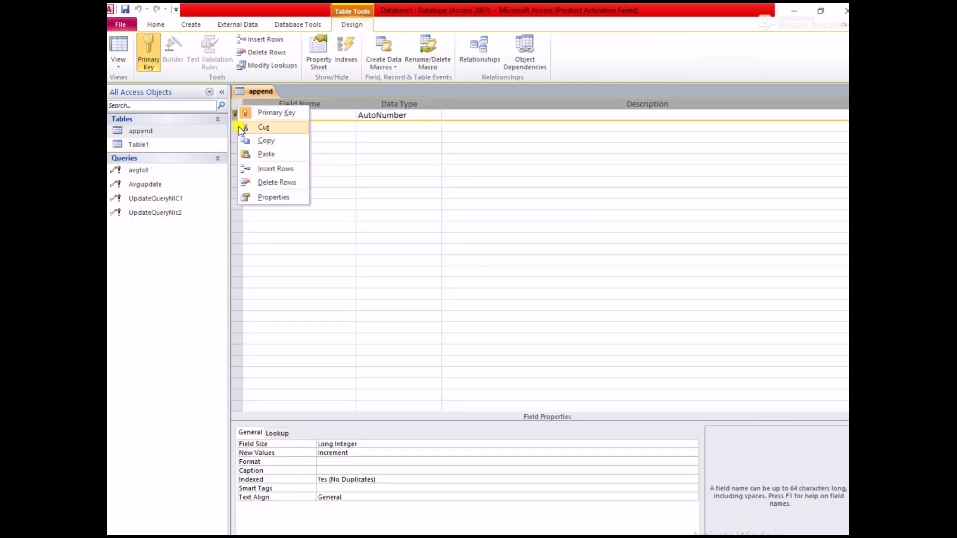
pyautogui.click(249, 143)
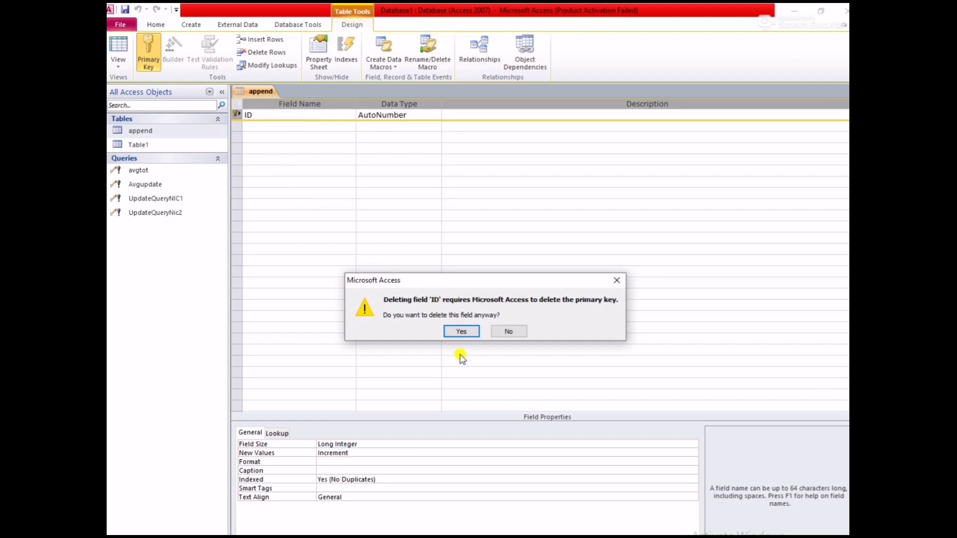
pyautogui.click(458, 329)
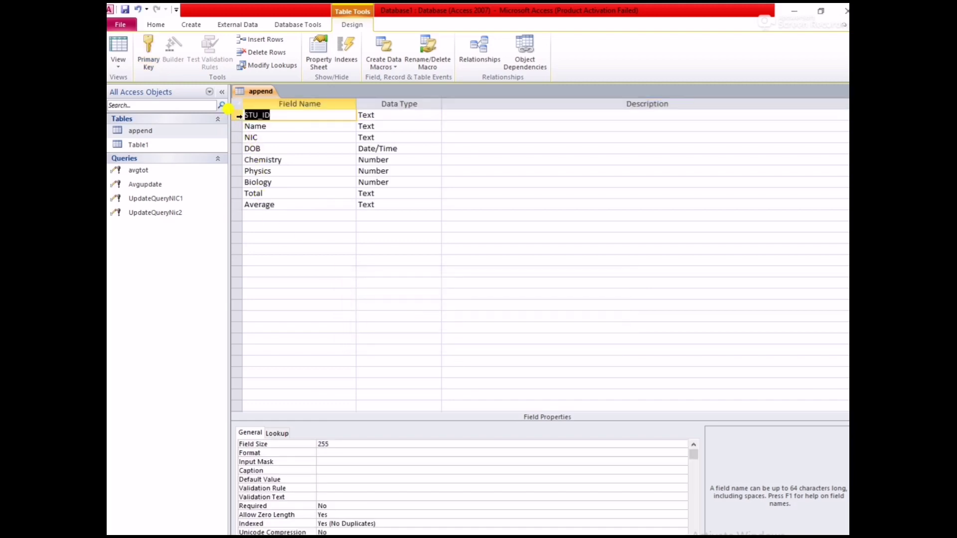
# Set STU_ID as the primary key of the append table
pyautogui.click(236, 115)
pyautogui.rightClick(237, 114)
pyautogui.click(244, 121)
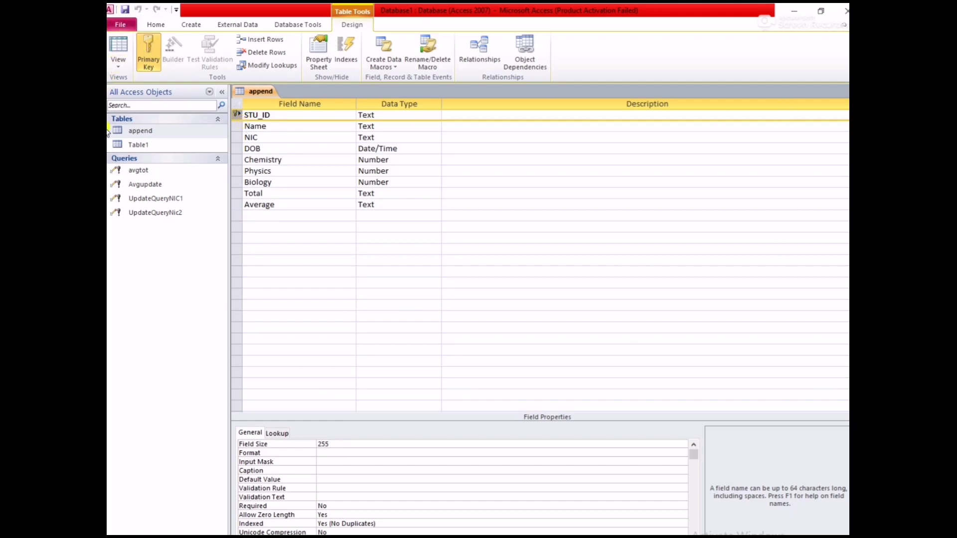
# Open the append table and Table1 in datasheet view to compare their fields and records, and close both
pyautogui.click(140, 129)
pyautogui.rightClick(140, 129)
pyautogui.click(144, 133)
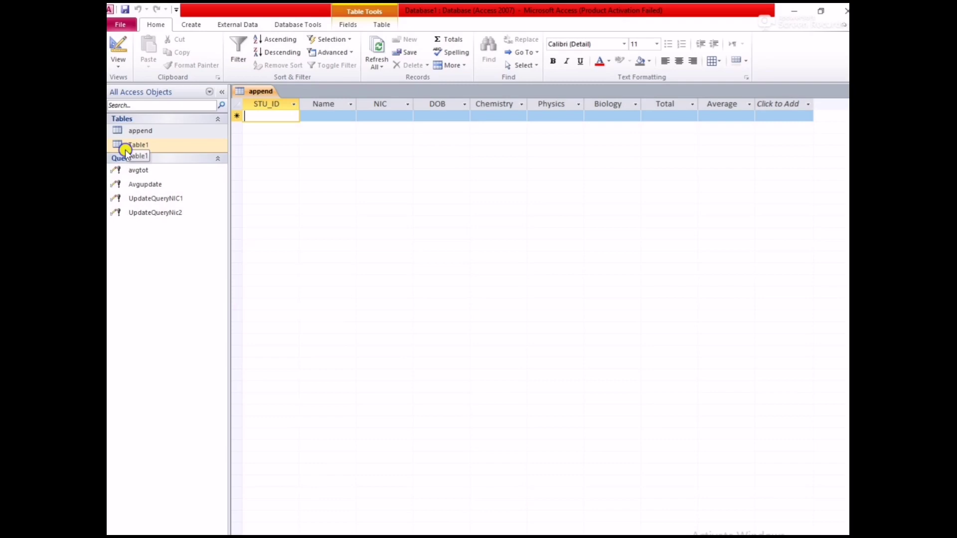
pyautogui.rightClick(125, 149)
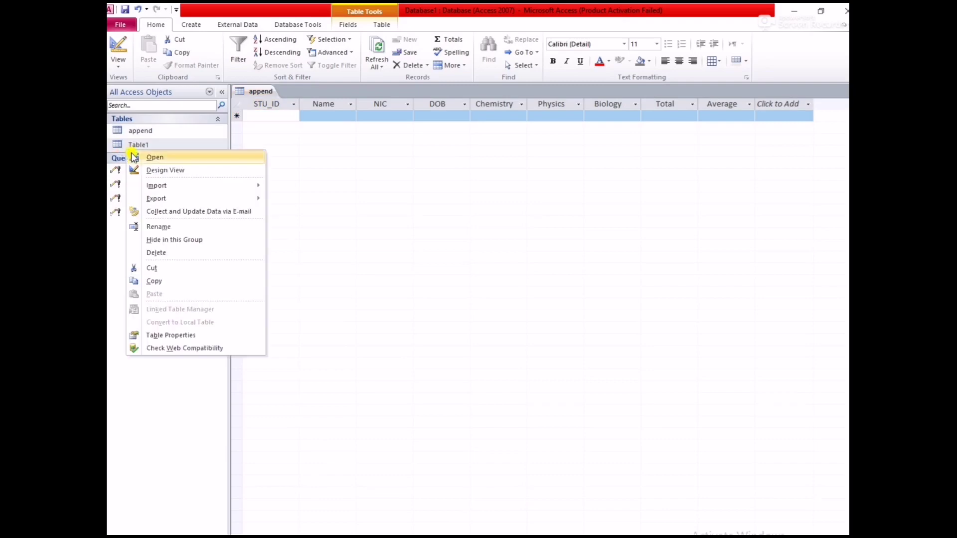
pyautogui.click(134, 157)
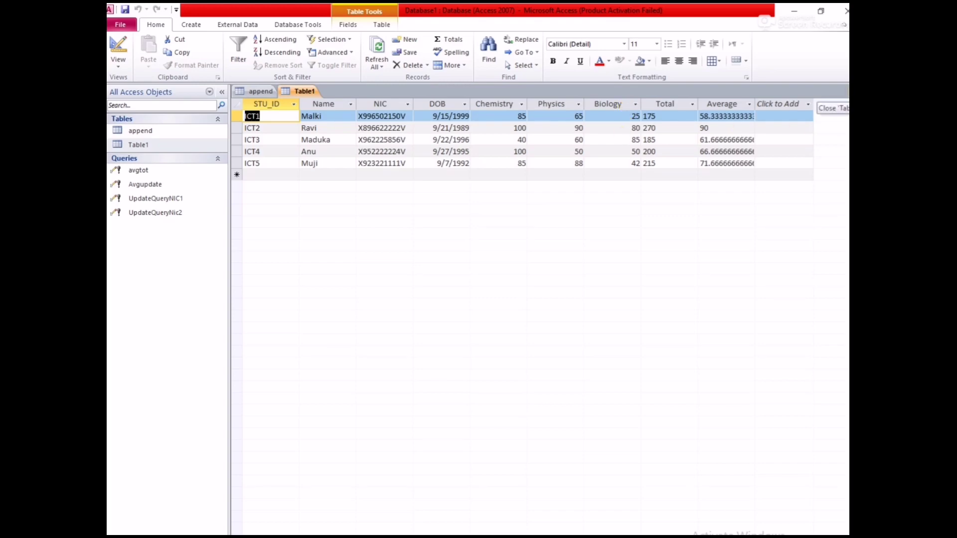
pyautogui.click(847, 91)
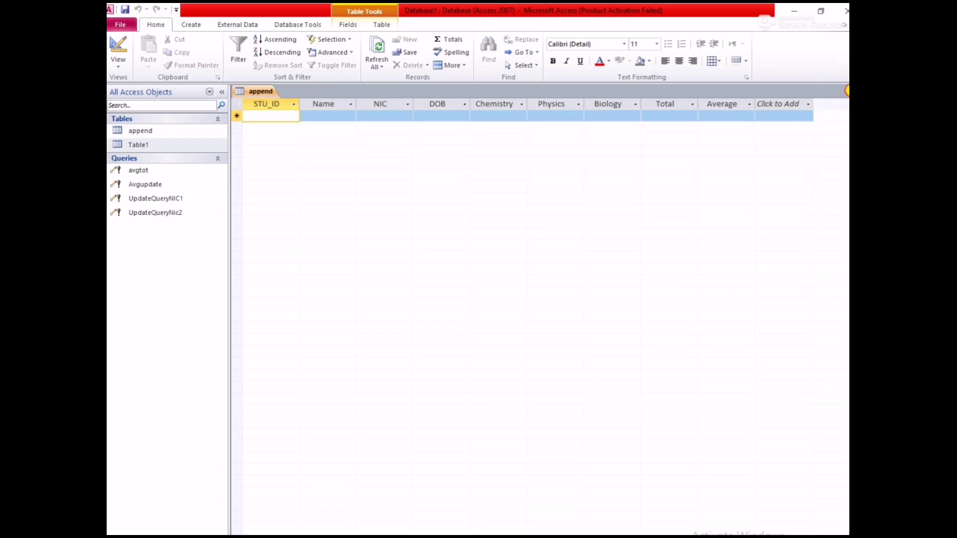
pyautogui.click(847, 91)
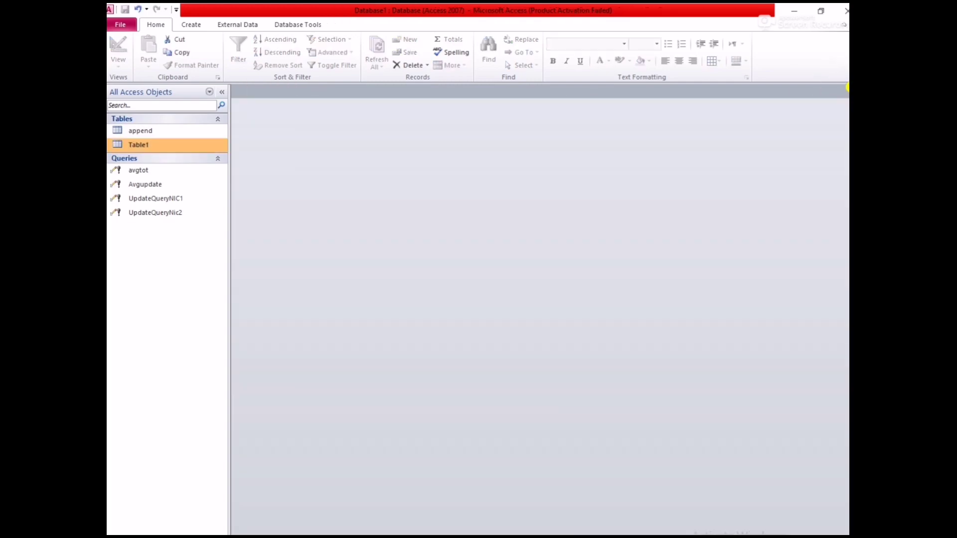
# Create a new query in Design view with Table1 as its only source table
pyautogui.click(198, 29)
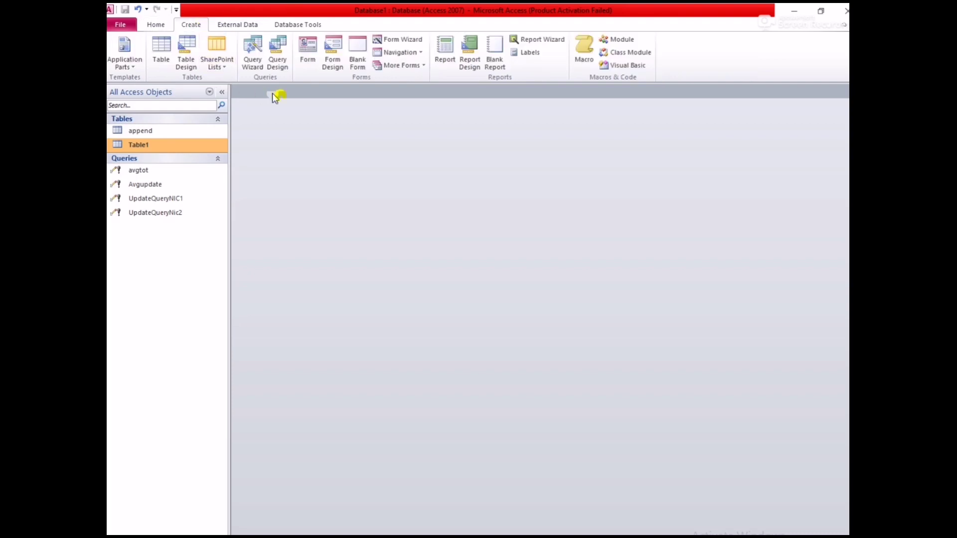
pyautogui.click(288, 71)
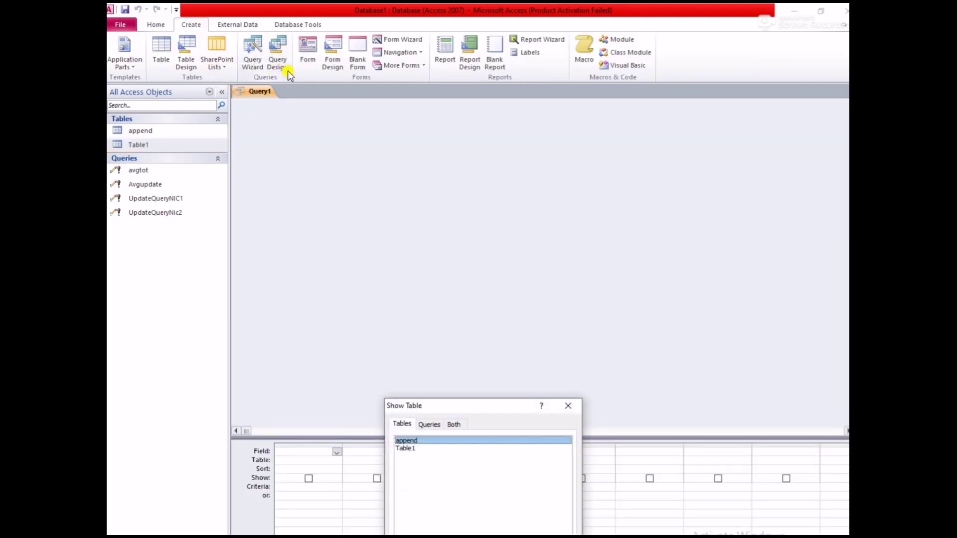
pyautogui.moveTo(481, 406); pyautogui.dragTo(515, 187)
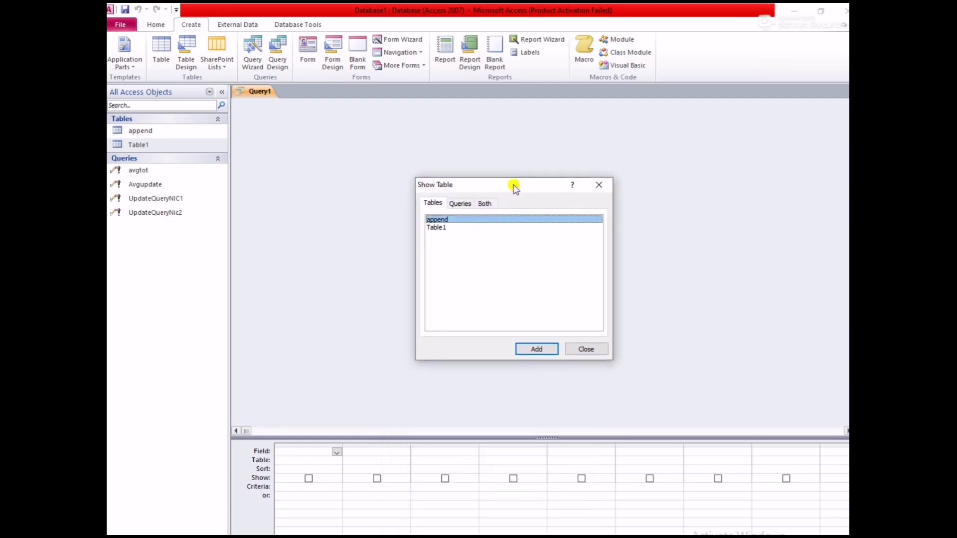
pyautogui.click(441, 229)
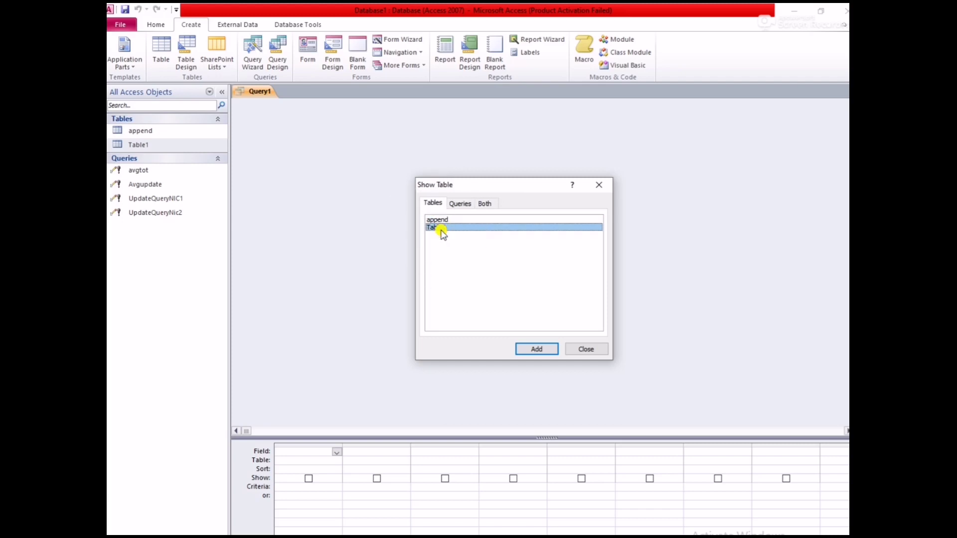
pyautogui.click(442, 231)
pyautogui.click(441, 230)
pyautogui.click(538, 349)
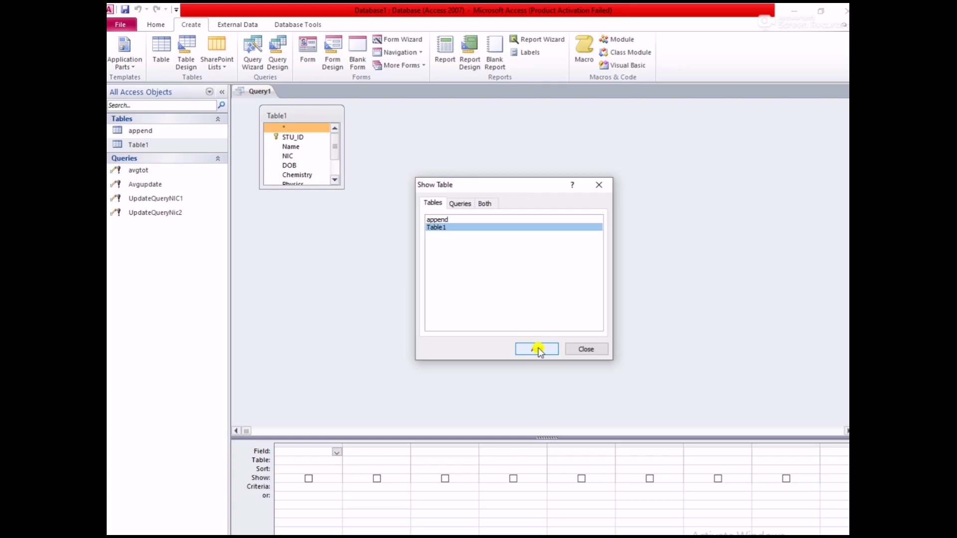
pyautogui.click(538, 350)
pyautogui.click(583, 349)
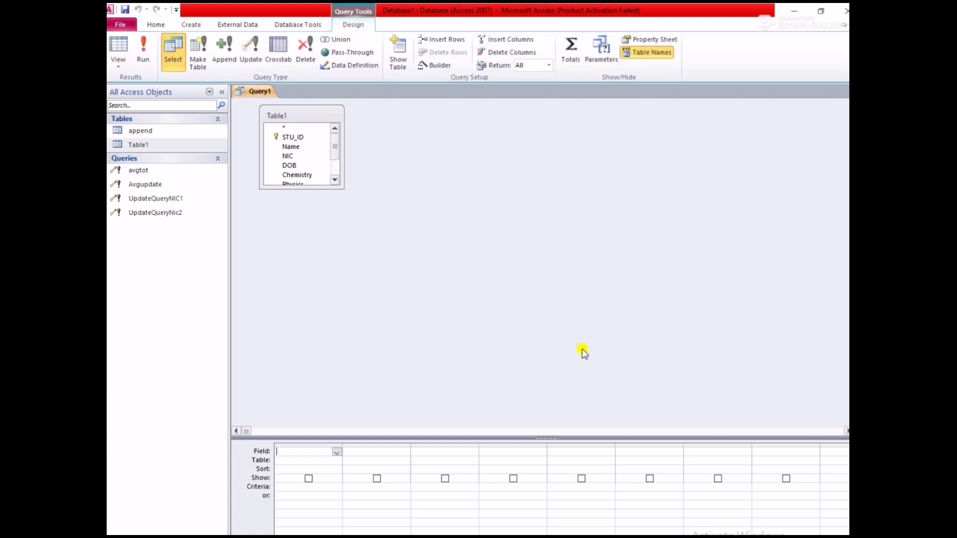
# Add the STU_ID, Name and Chemistry fields from Table1 to the query grid
pyautogui.moveTo(343, 189); pyautogui.dragTo(355, 254)
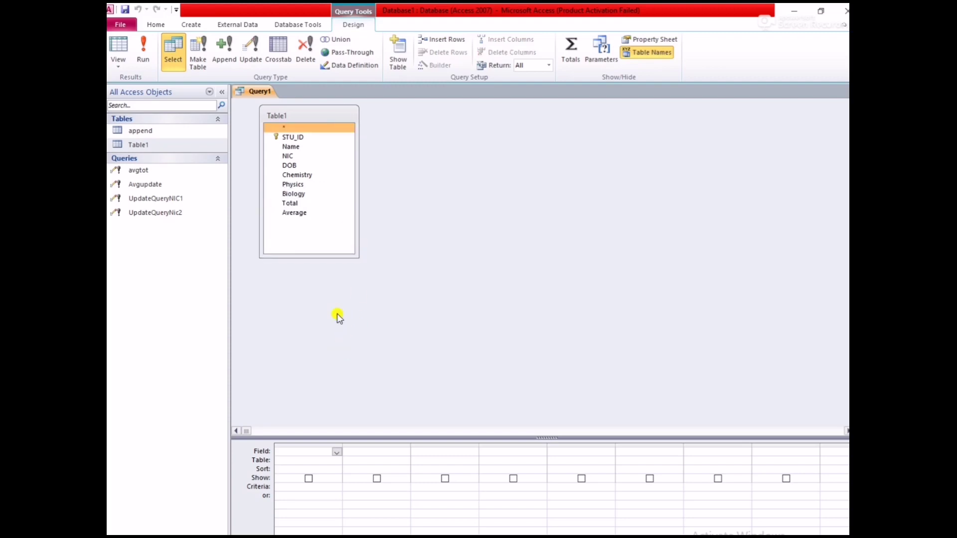
pyautogui.click(299, 139)
pyautogui.doubleClick(299, 139)
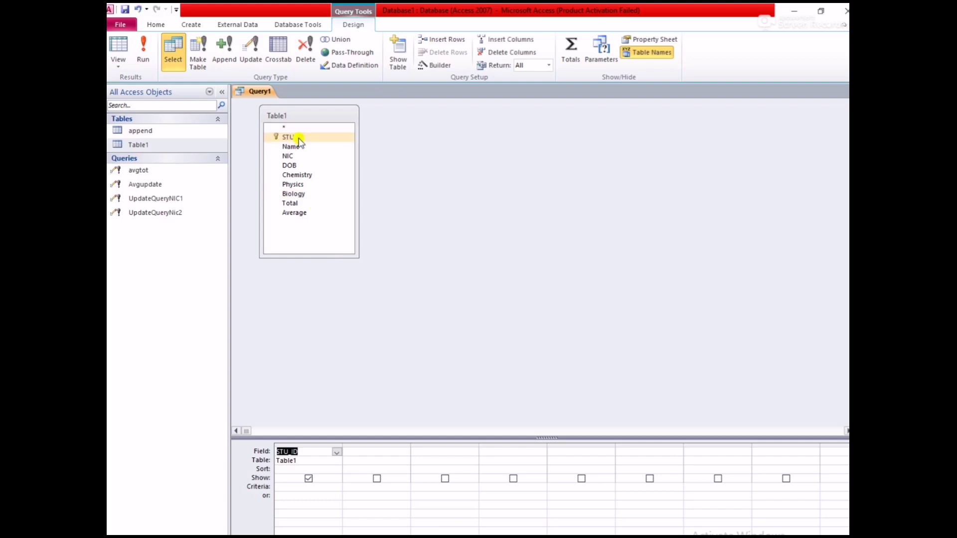
pyautogui.click(294, 147)
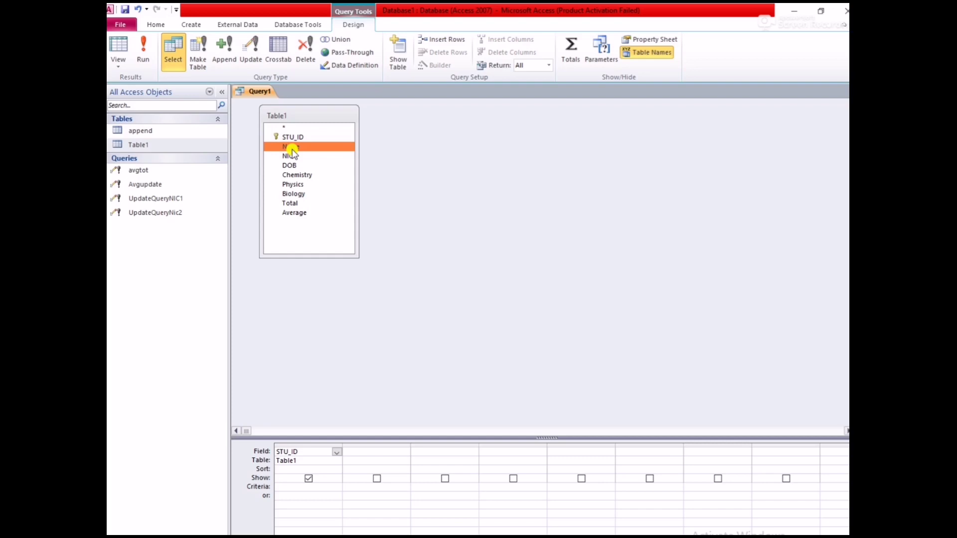
pyautogui.doubleClick(293, 148)
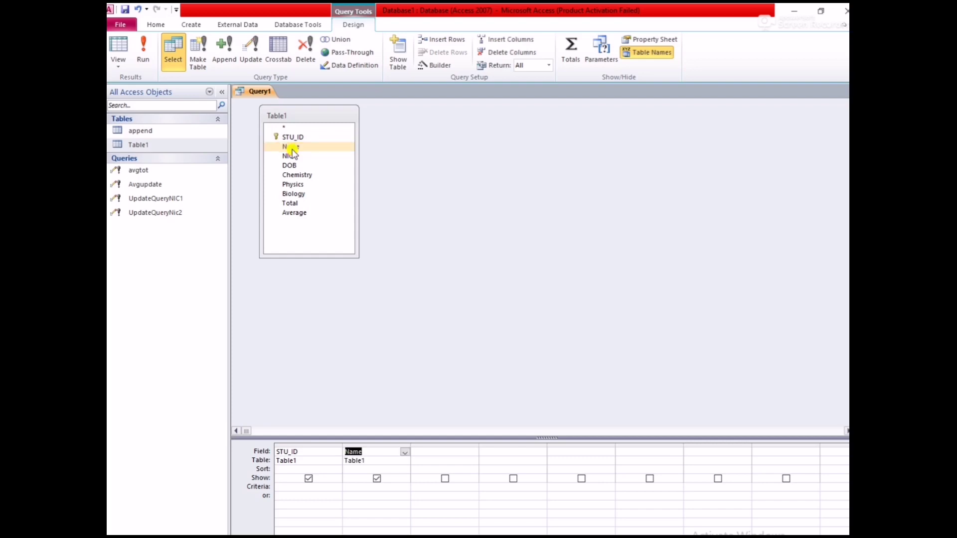
pyautogui.click(289, 185)
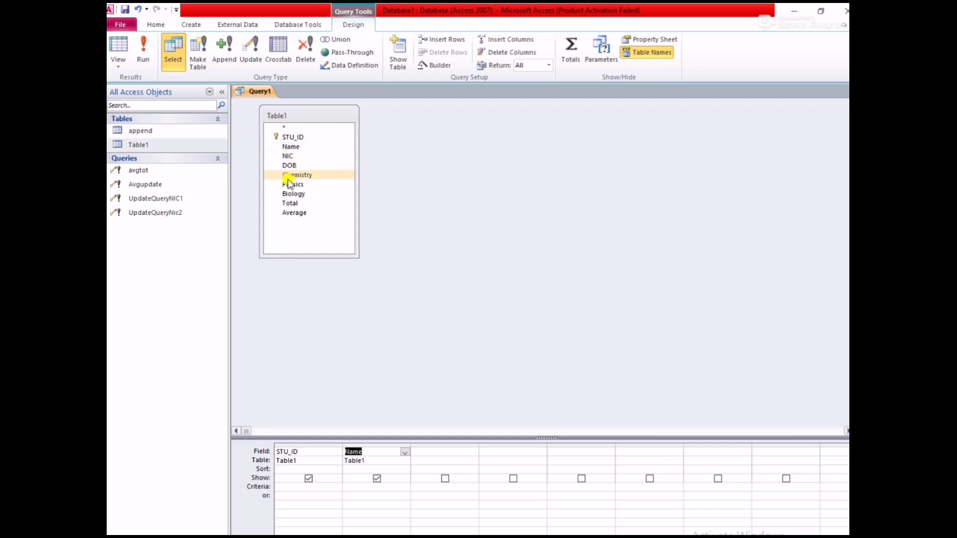
pyautogui.click(290, 177)
pyautogui.doubleClick(291, 175)
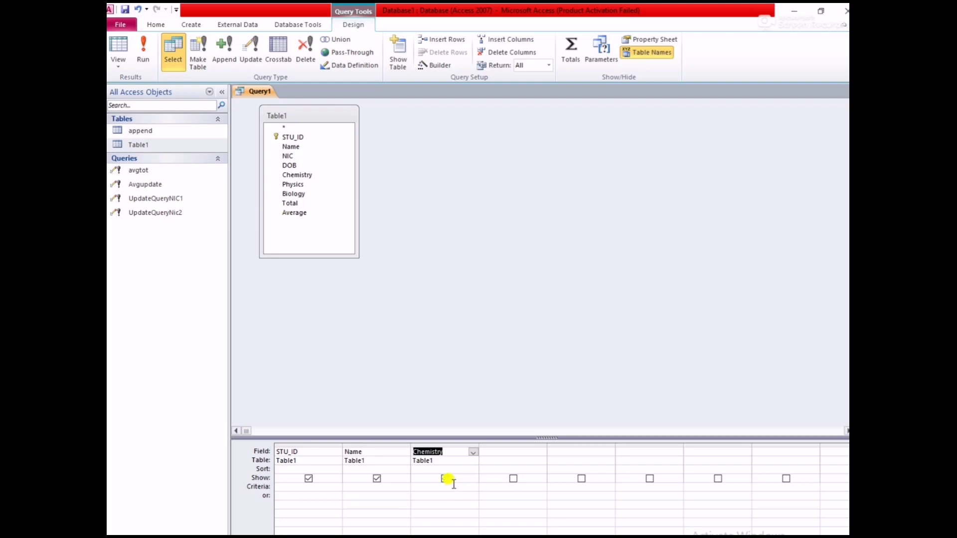
# Turn the query into an append query targeting the append table in the current database, and run it, accepting the append
pyautogui.click(230, 50)
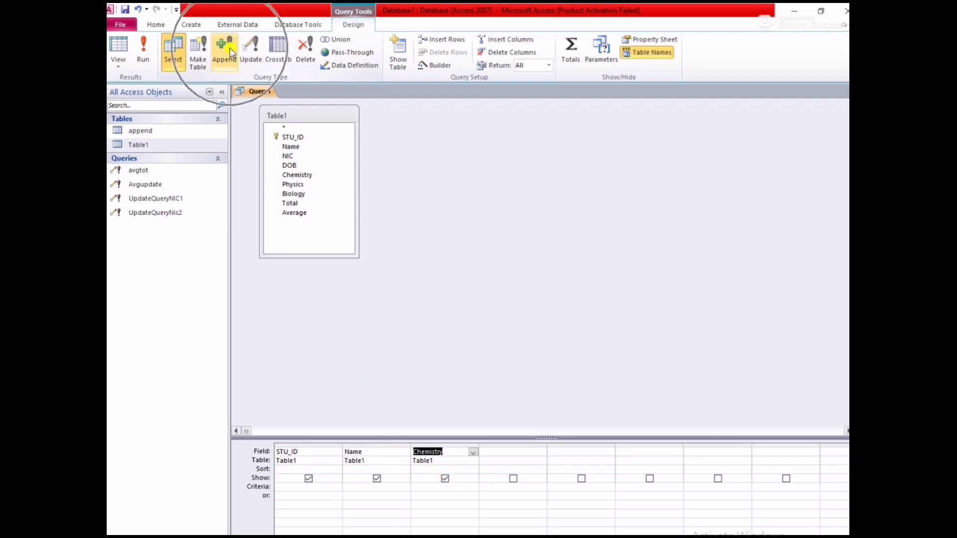
pyautogui.click(230, 47)
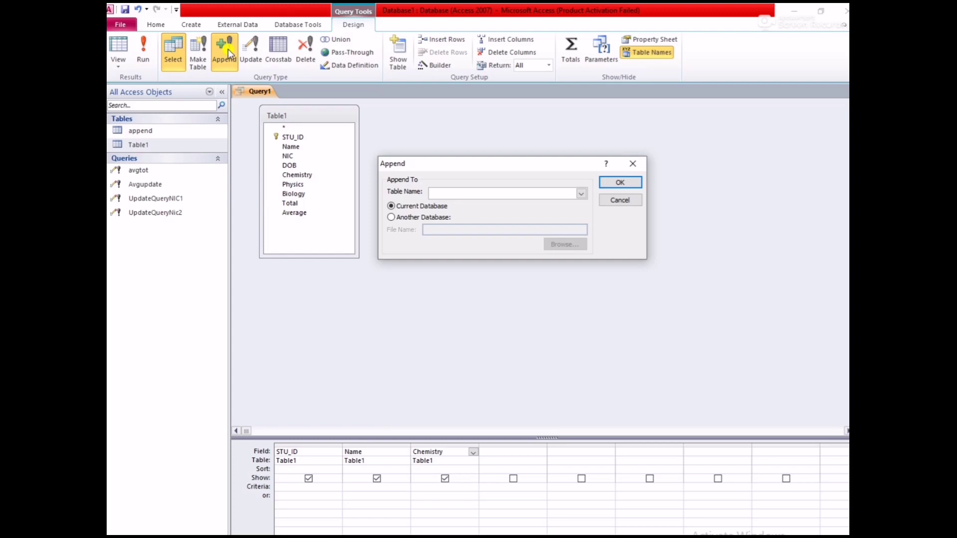
pyautogui.click(581, 194)
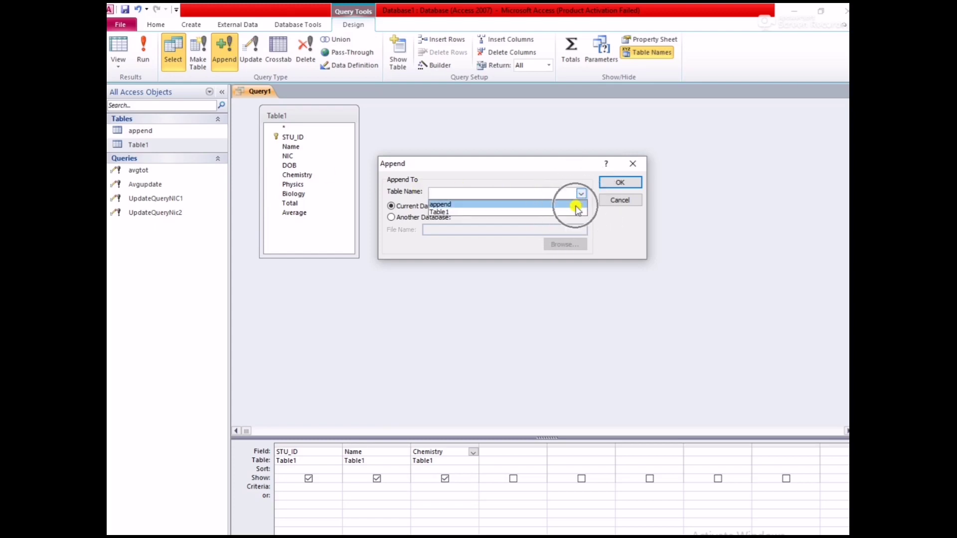
pyautogui.click(576, 205)
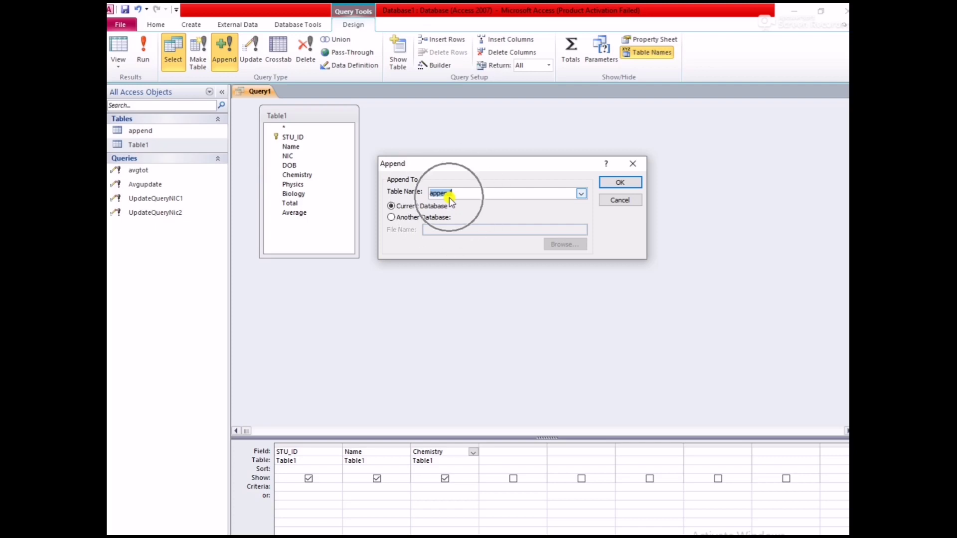
pyautogui.click(620, 183)
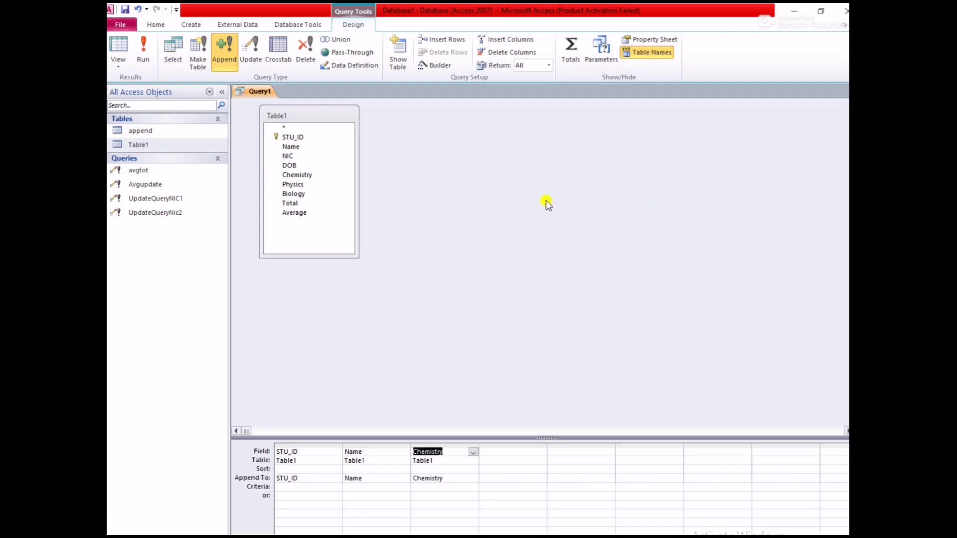
pyautogui.click(144, 60)
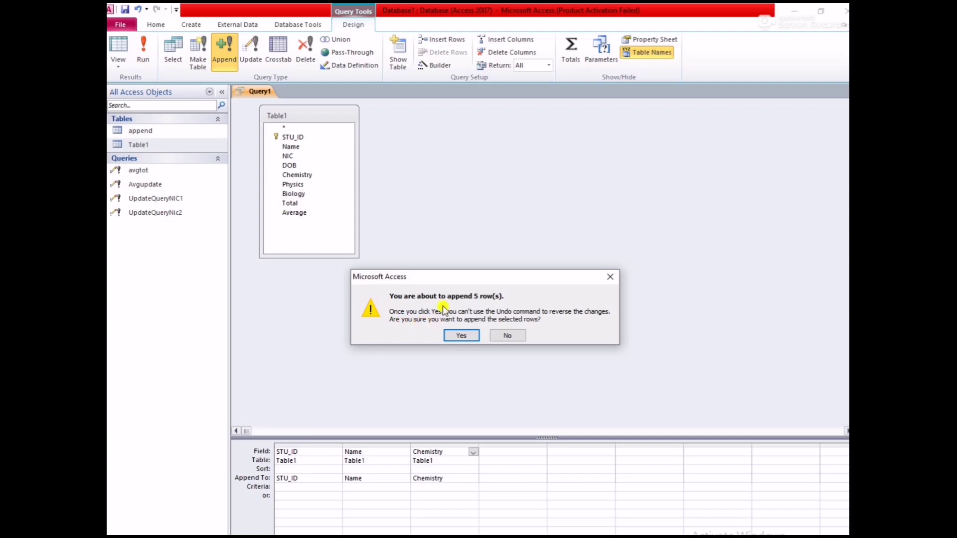
pyautogui.click(465, 339)
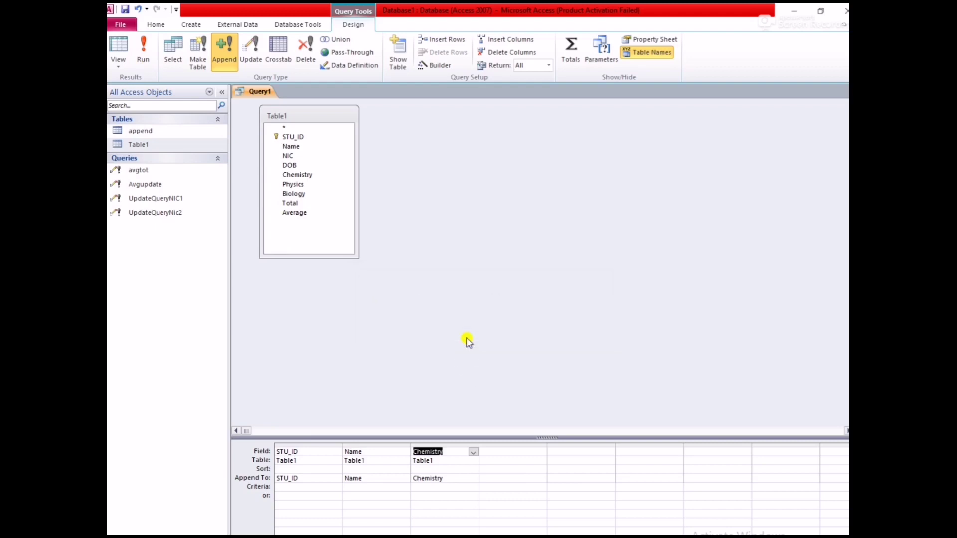
# Save the query as AppendQuery and close it
pyautogui.click(125, 9)
pyautogui.click(434, 208)
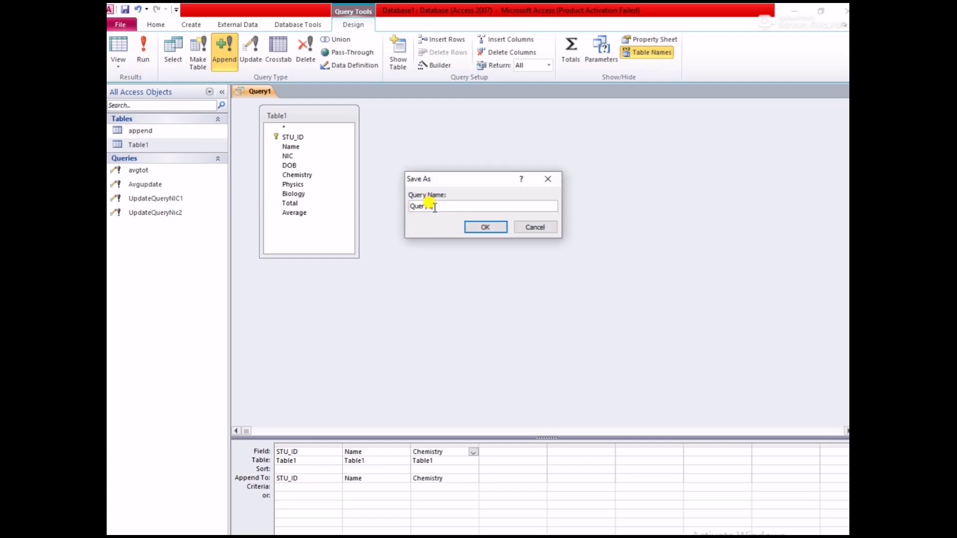
pyautogui.press('BackSpace')
pyautogui.click(487, 228)
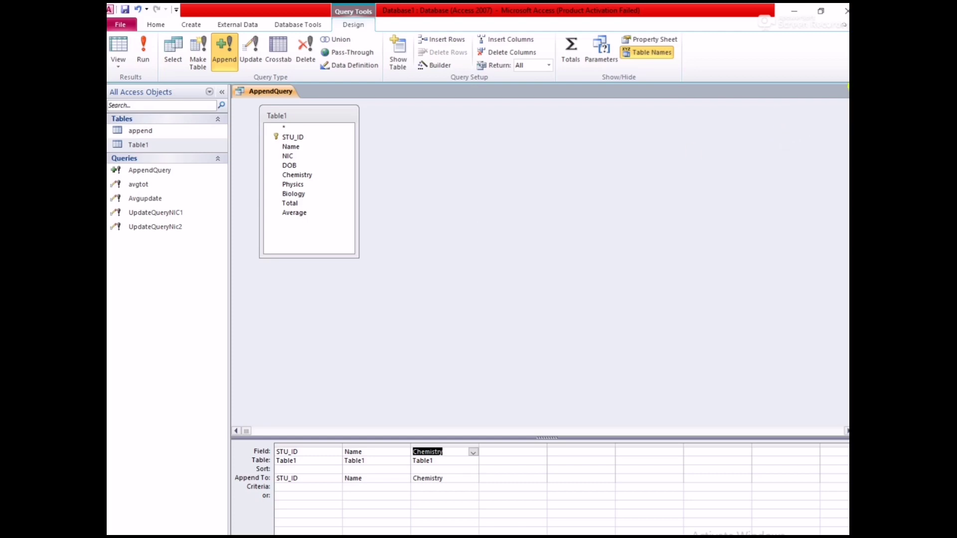
pyautogui.click(846, 91)
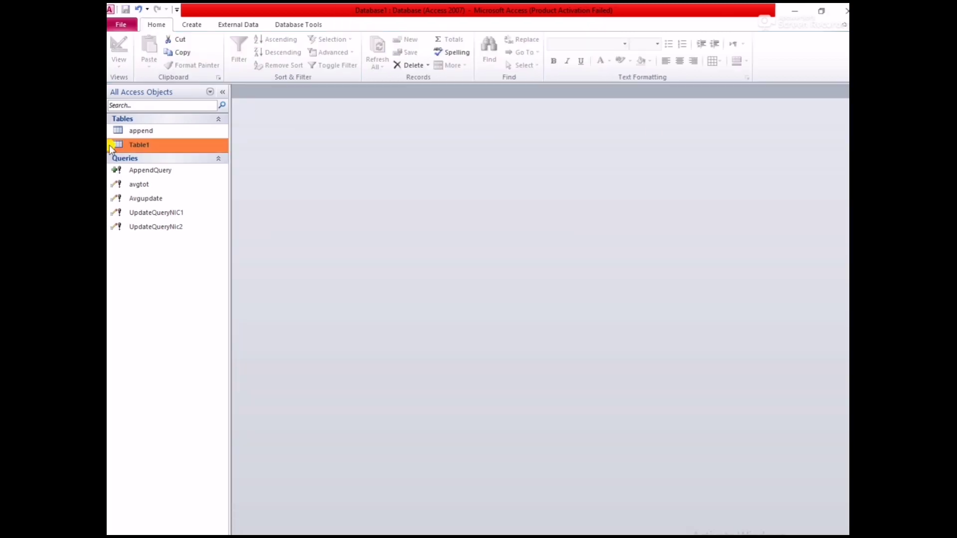
# Open the append table and Table1 in turn to check the appended records against the source, closing each one
pyautogui.rightClick(148, 130)
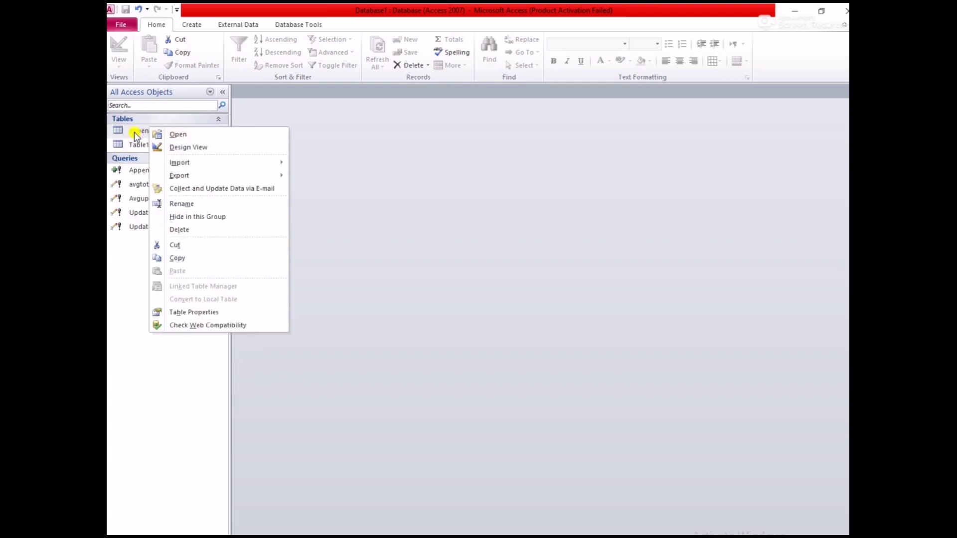
pyautogui.click(172, 136)
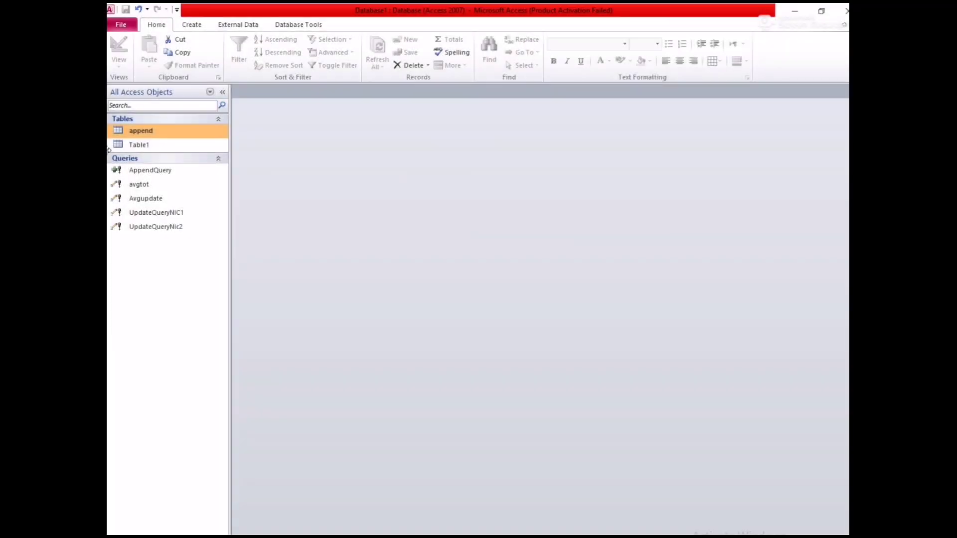
pyautogui.click(134, 144)
pyautogui.rightClick(133, 144)
pyautogui.click(148, 150)
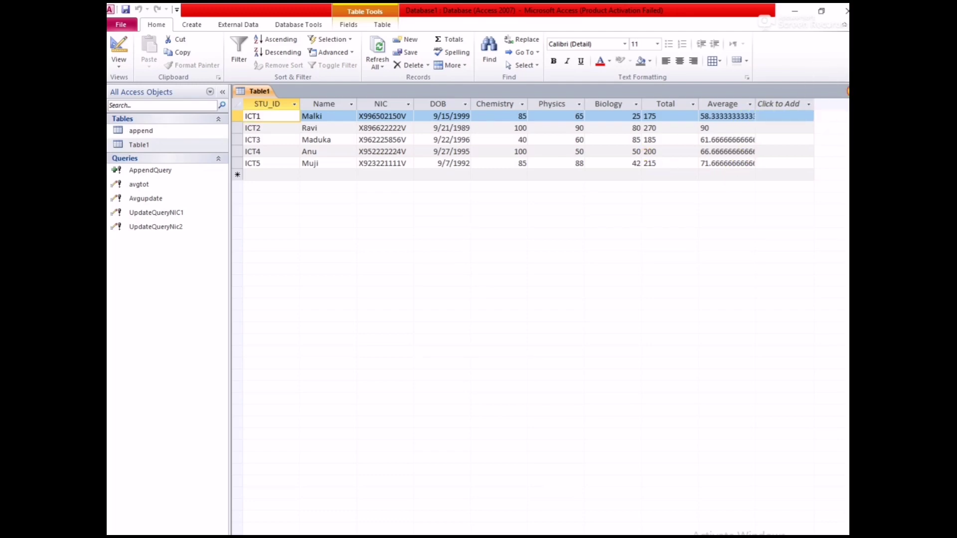
pyautogui.click(848, 92)
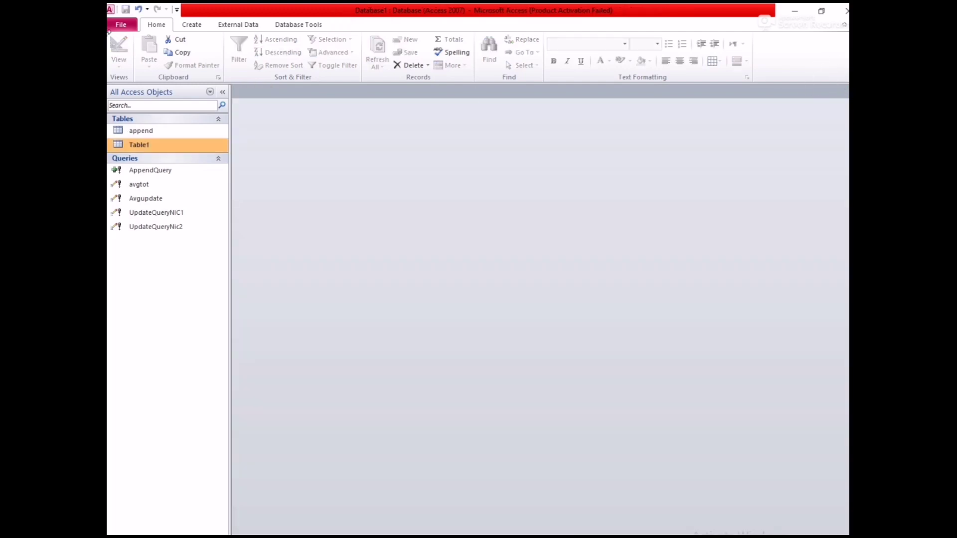
# Start another query in Design view and add Table1 as its source
pyautogui.click(204, 28)
pyautogui.click(278, 73)
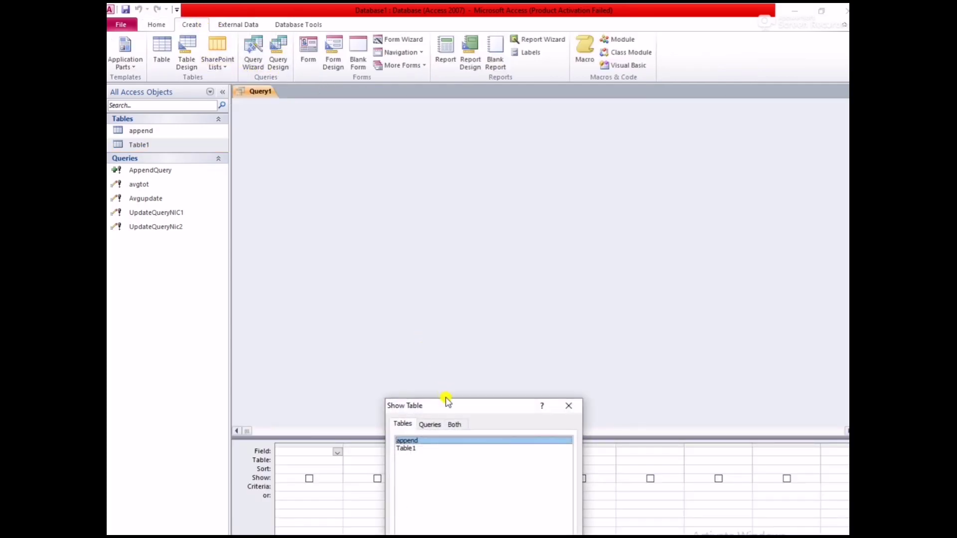
pyautogui.moveTo(446, 402); pyautogui.dragTo(465, 216)
pyautogui.click(436, 264)
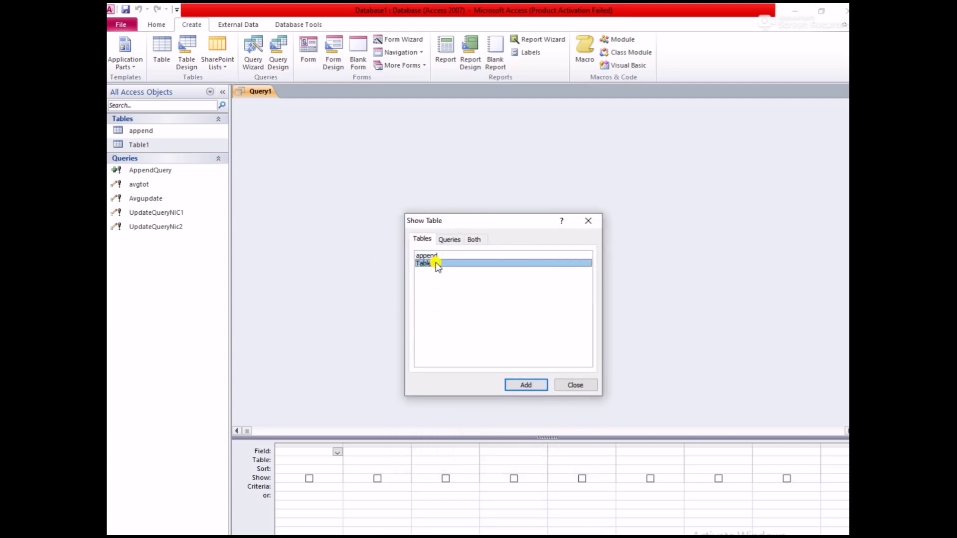
pyautogui.click(534, 387)
pyautogui.click(575, 385)
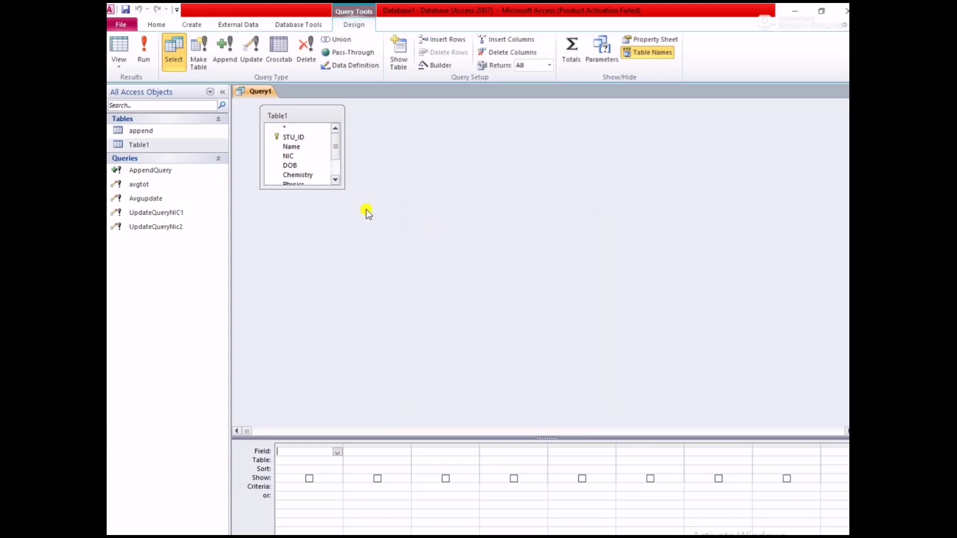
# Add the STU_ID, Chemistry, Physics and Biology fields from Table1 to the new query's grid
pyautogui.moveTo(344, 188); pyautogui.dragTo(389, 292)
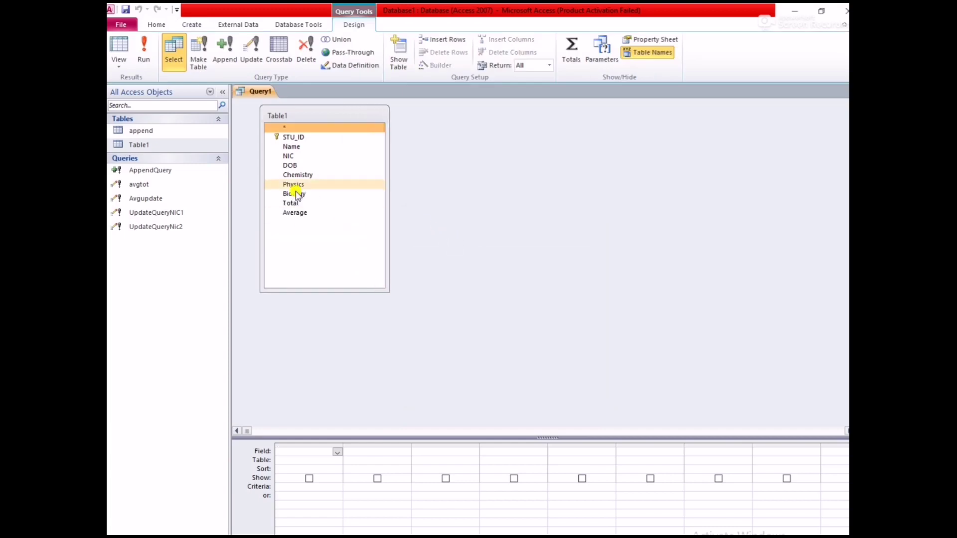
pyautogui.doubleClick(310, 138)
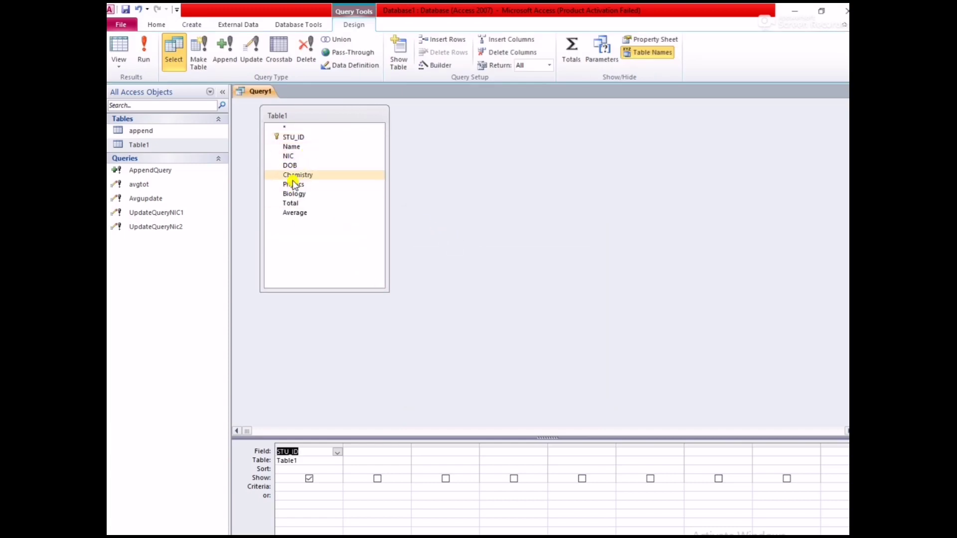
pyautogui.doubleClick(295, 175)
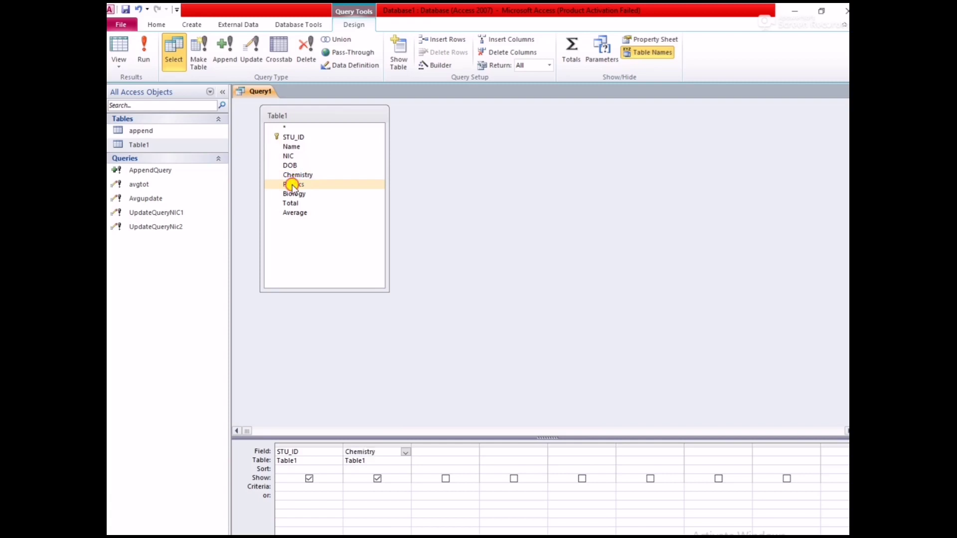
pyautogui.doubleClick(292, 186)
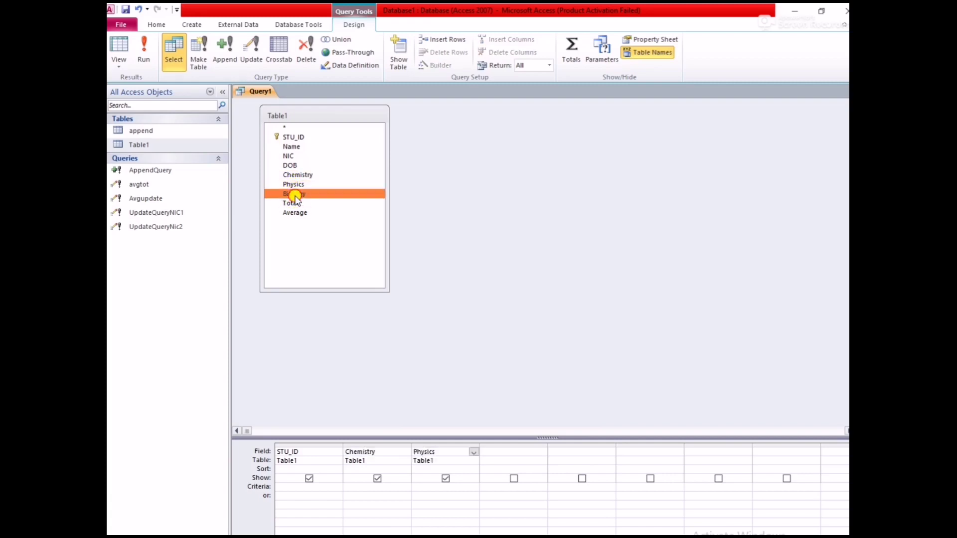
pyautogui.doubleClick(296, 194)
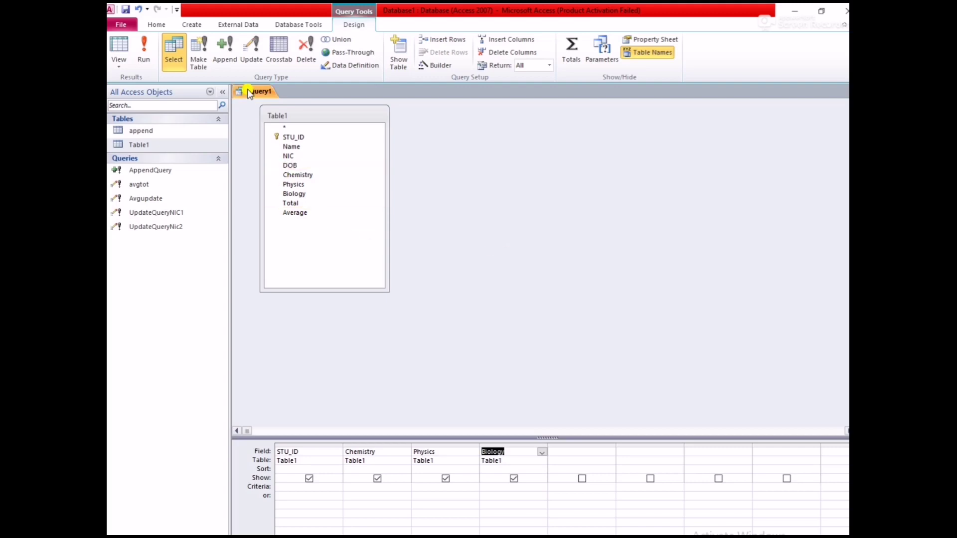
# Turn the query into a make-table query that creates AcadamicDetails in the current database, and run it
pyautogui.click(205, 50)
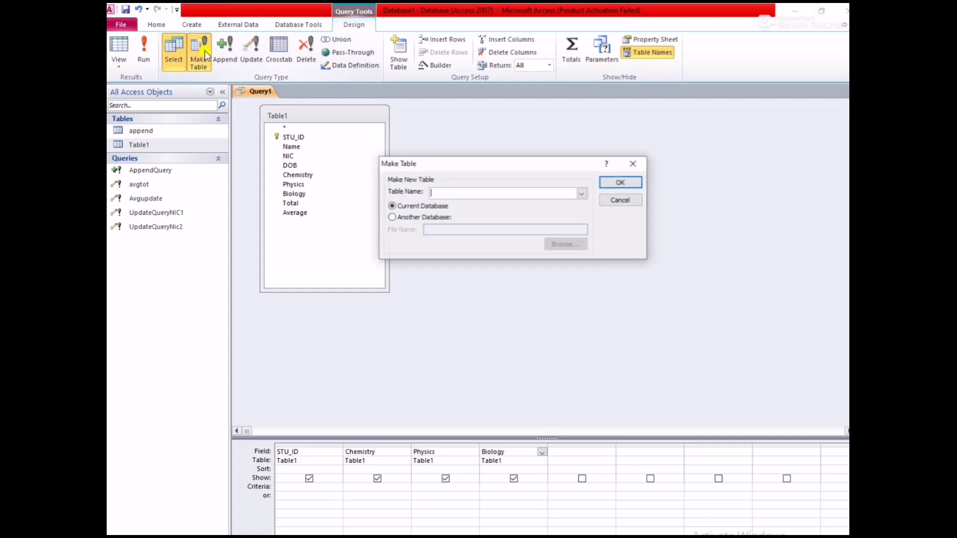
pyautogui.click(453, 196)
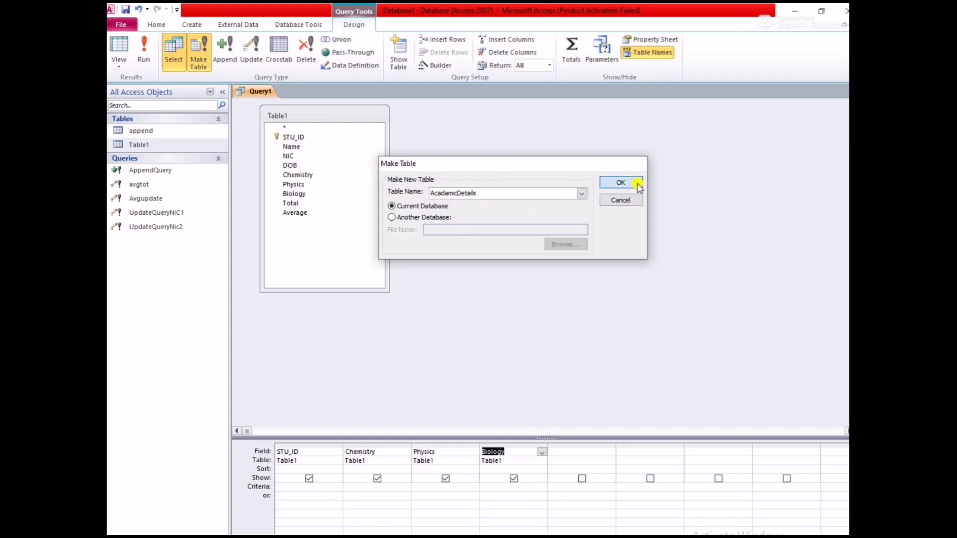
pyautogui.click(621, 183)
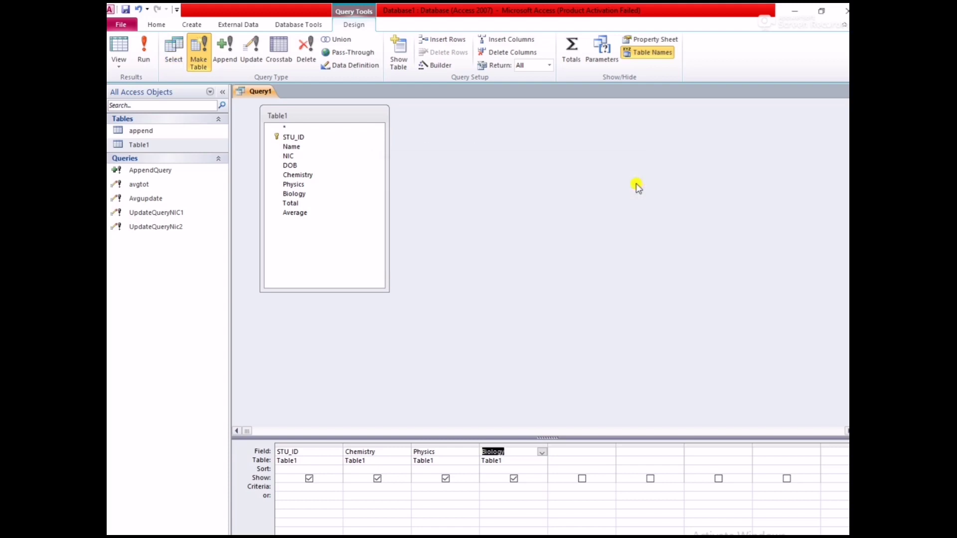
pyautogui.click(144, 59)
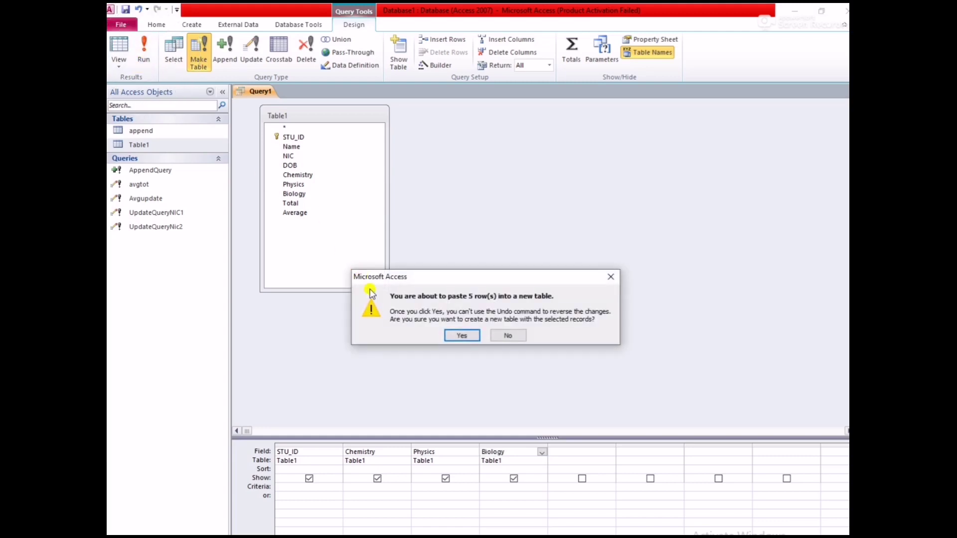
pyautogui.click(455, 337)
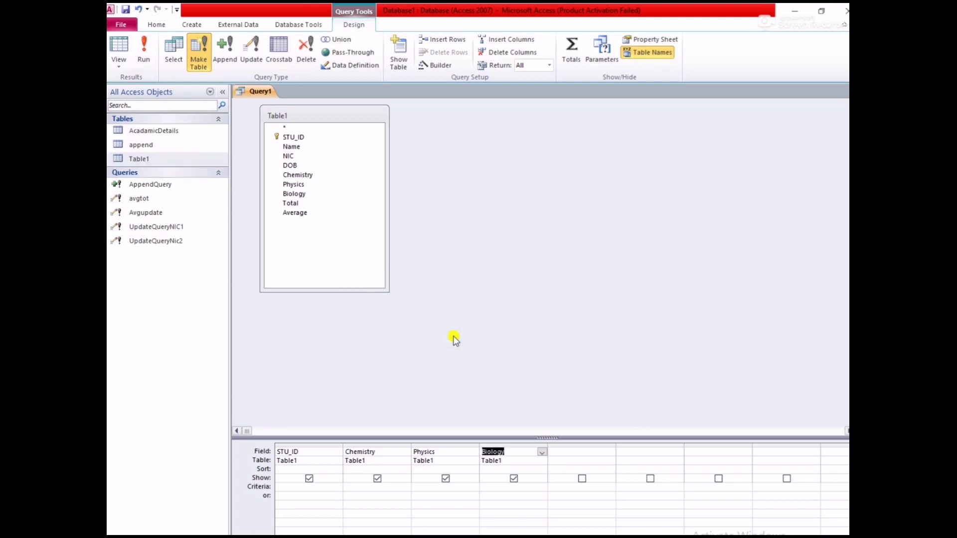
# Save the make-table query as MaketableQuery, close it, and open the AcadamicDetails table to review its records
pyautogui.doubleClick(159, 135)
pyautogui.doubleClick(159, 133)
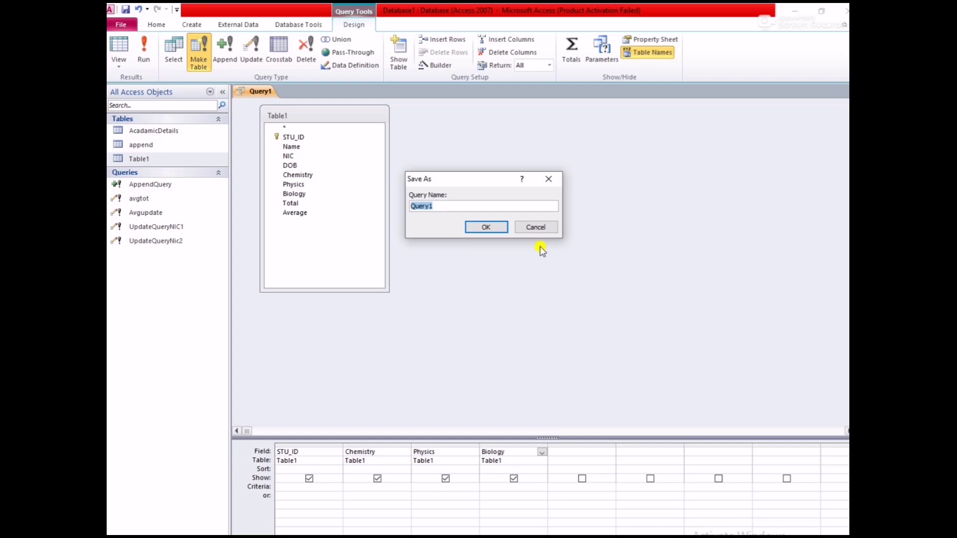
pyautogui.click(436, 207)
pyautogui.click(413, 206)
pyautogui.write('Maketable')
pyautogui.click(484, 206)
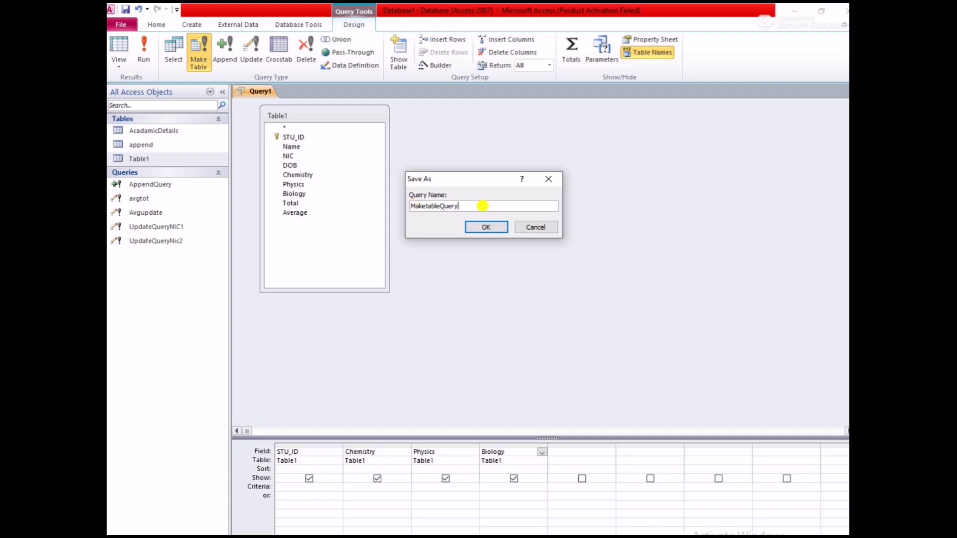
pyautogui.click(486, 227)
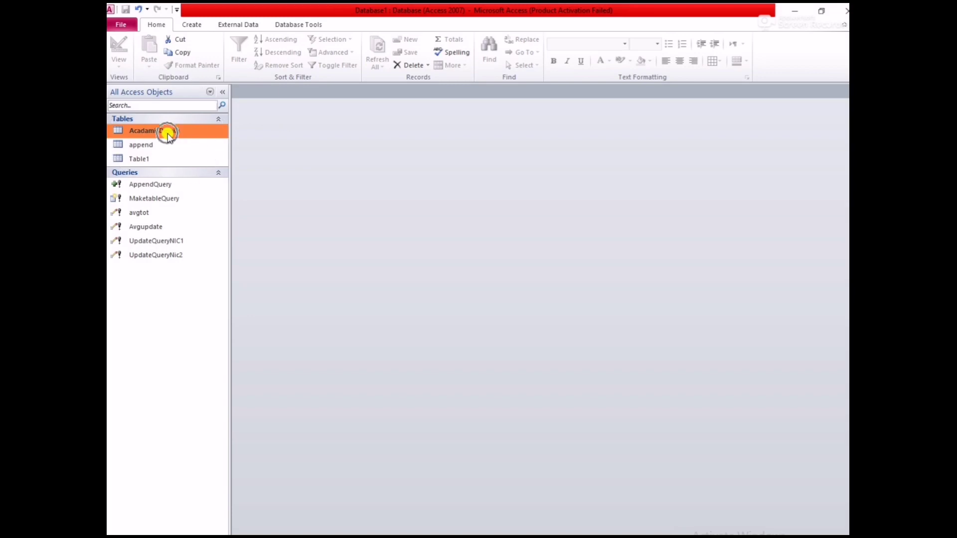
pyautogui.rightClick(168, 134)
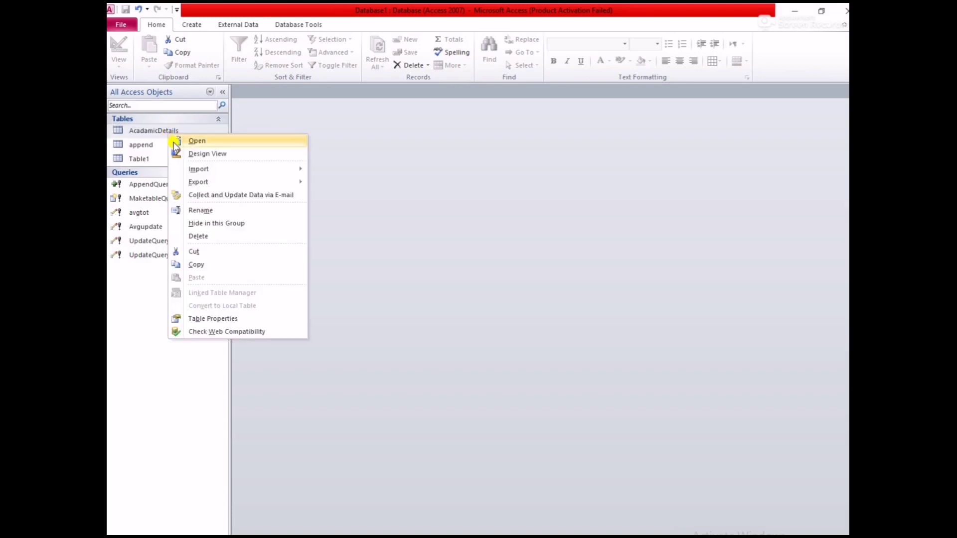
pyautogui.click(175, 143)
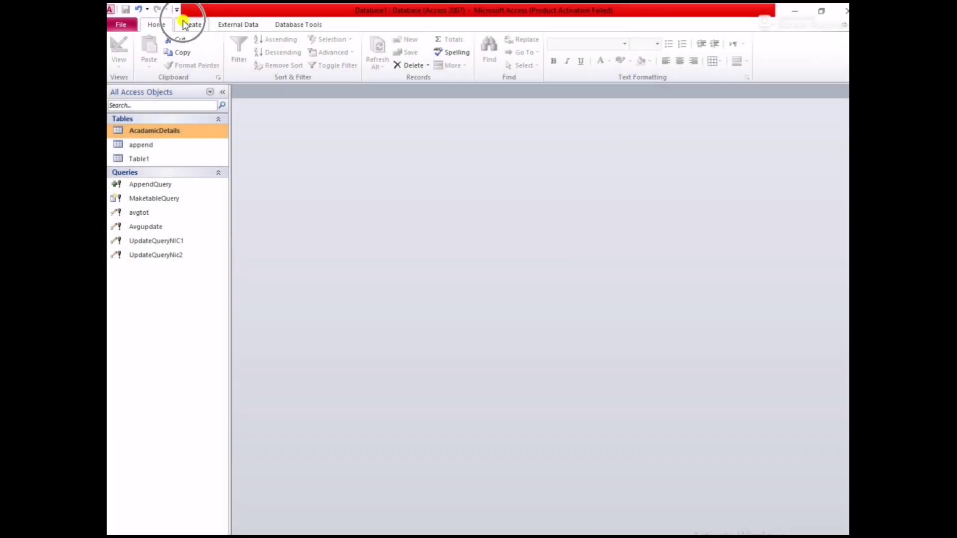
# Create a new query in Design view with Table1 as its source and enlarge the field list to show all fields
pyautogui.click(183, 25)
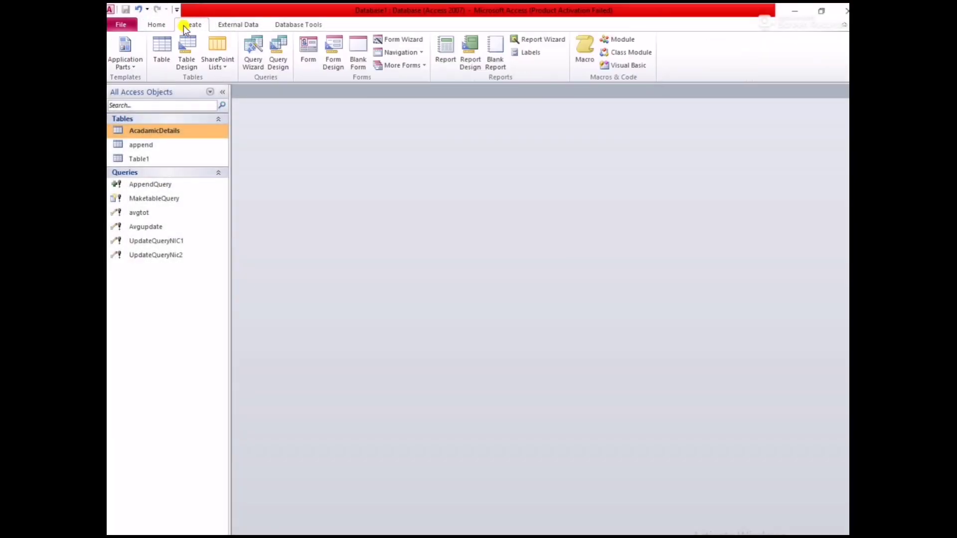
pyautogui.click(278, 68)
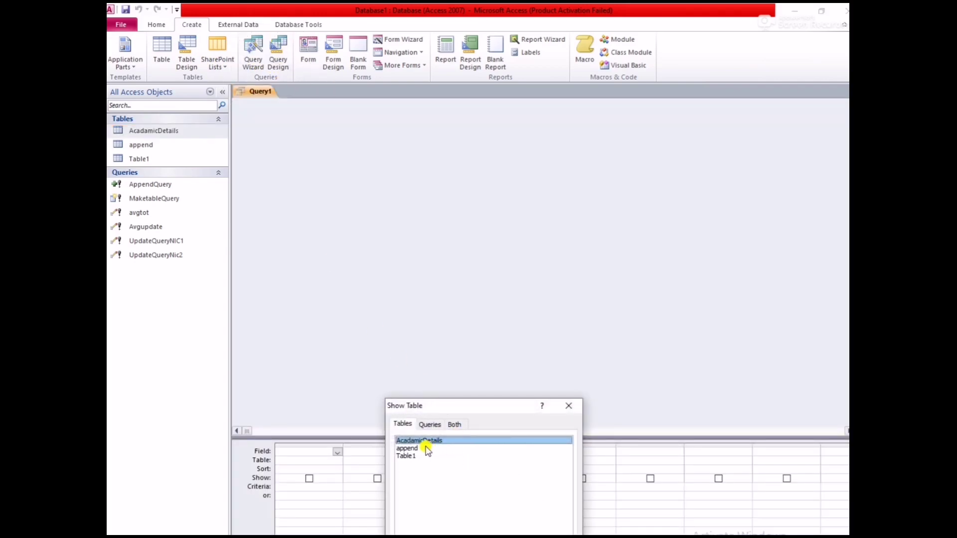
pyautogui.click(411, 456)
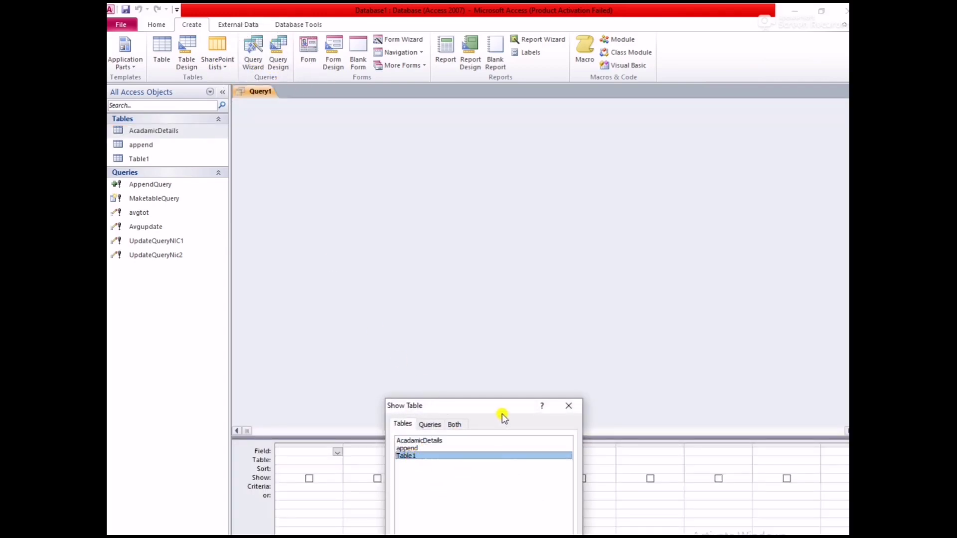
pyautogui.moveTo(501, 406); pyautogui.dragTo(507, 254)
pyautogui.click(409, 302)
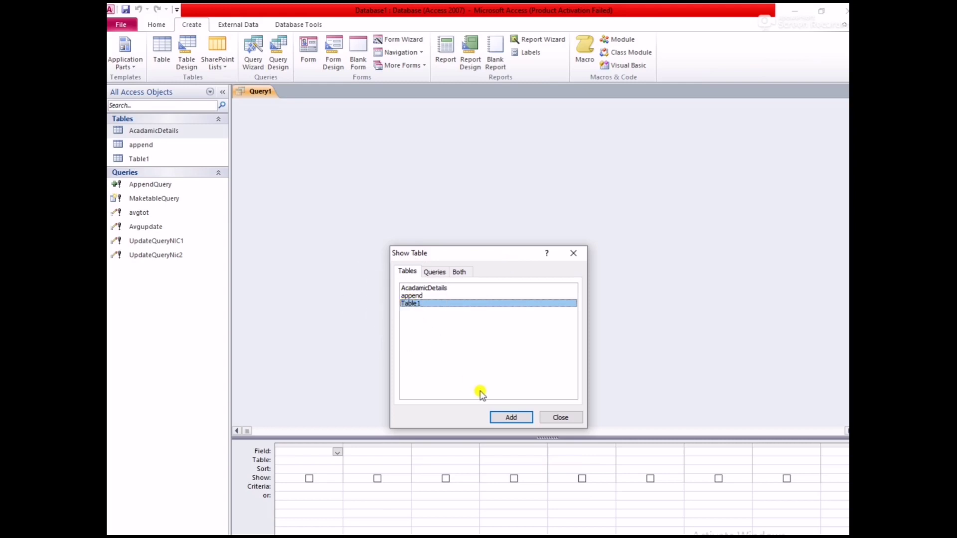
pyautogui.click(500, 416)
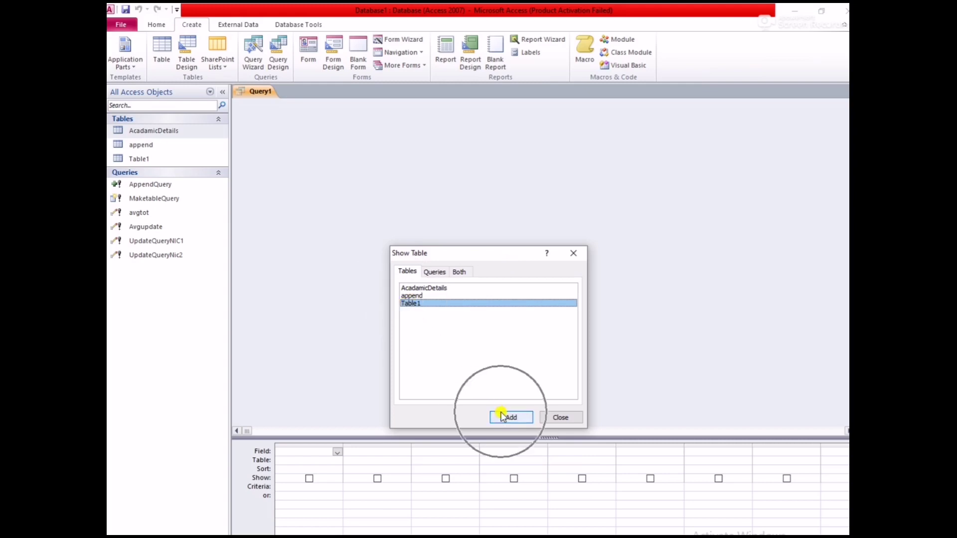
pyautogui.click(561, 417)
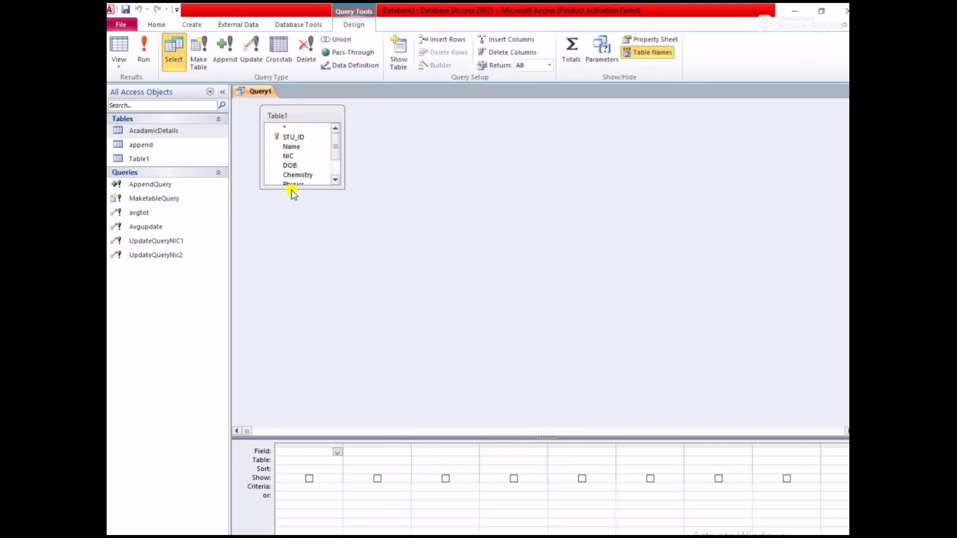
pyautogui.moveTo(293, 187); pyautogui.dragTo(305, 235)
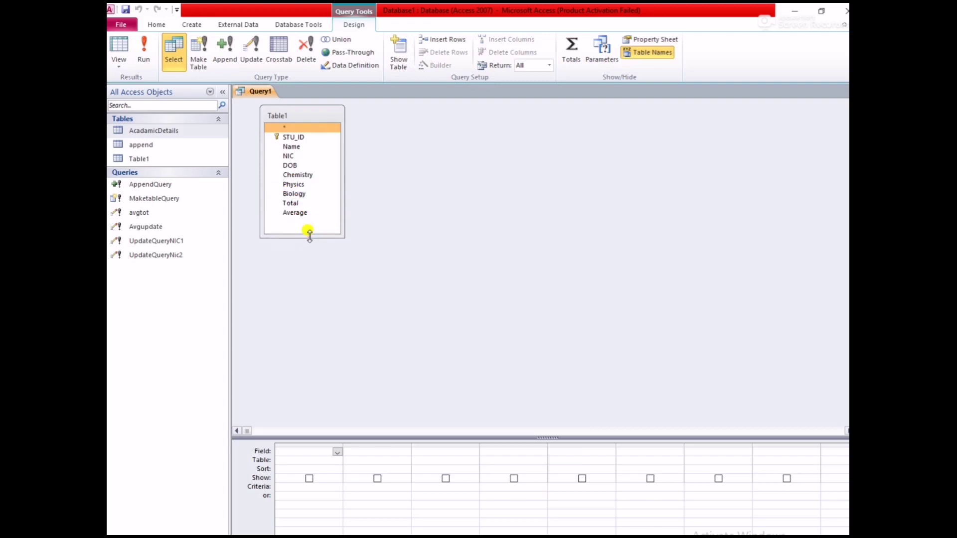
# Add the Name field to the query grid and set its criteria to the student name copied from record ICT1 in Table1
pyautogui.doubleClick(307, 148)
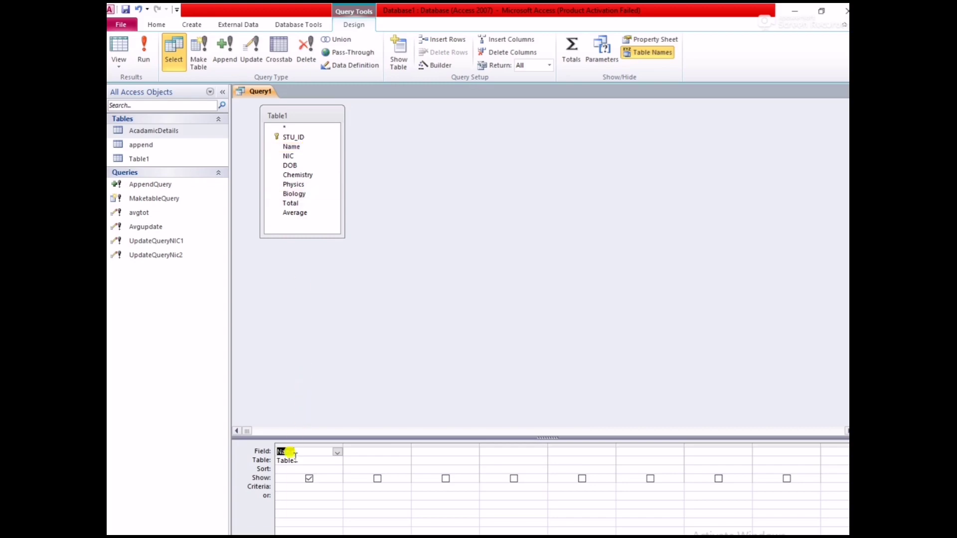
pyautogui.click(302, 491)
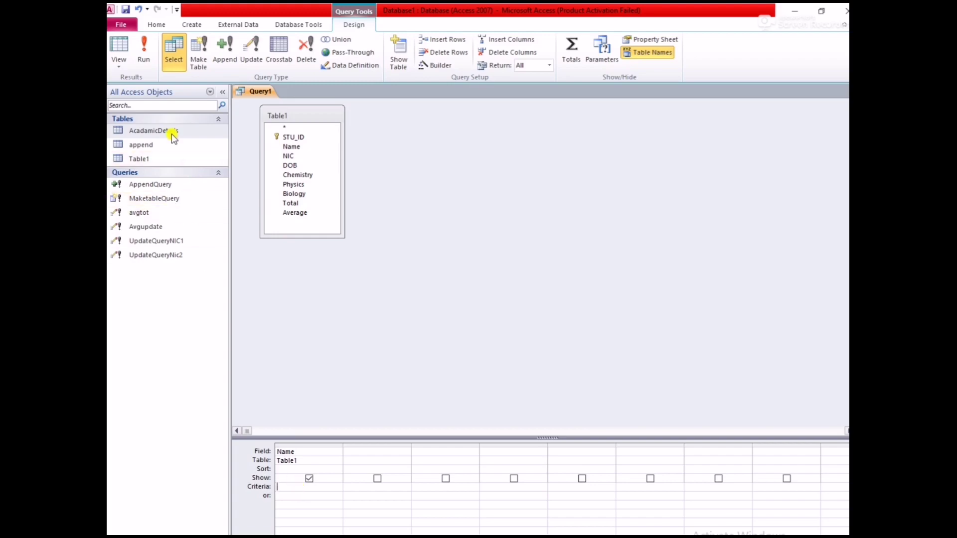
pyautogui.rightClick(144, 158)
pyautogui.click(199, 162)
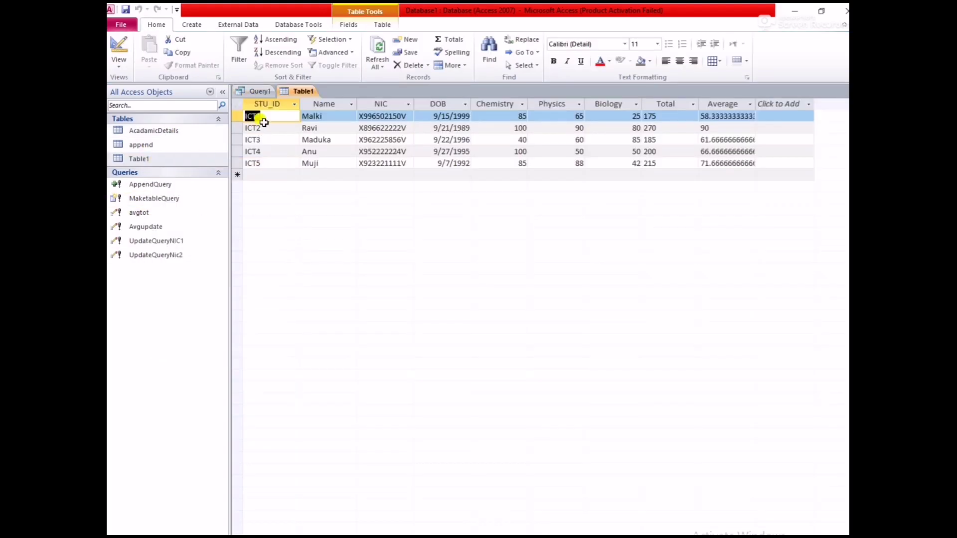
pyautogui.click(326, 115)
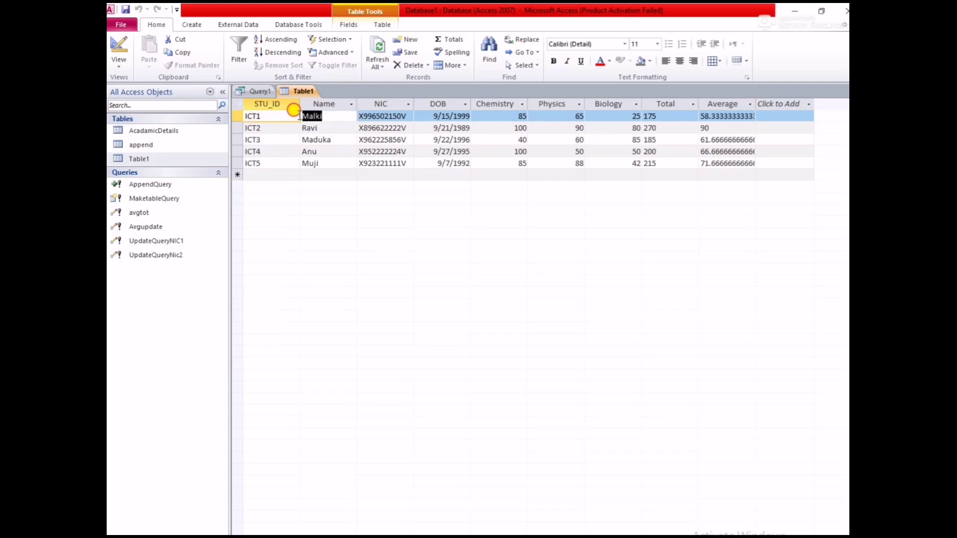
pyautogui.doubleClick(314, 115)
pyautogui.rightClick(316, 115)
pyautogui.click(348, 135)
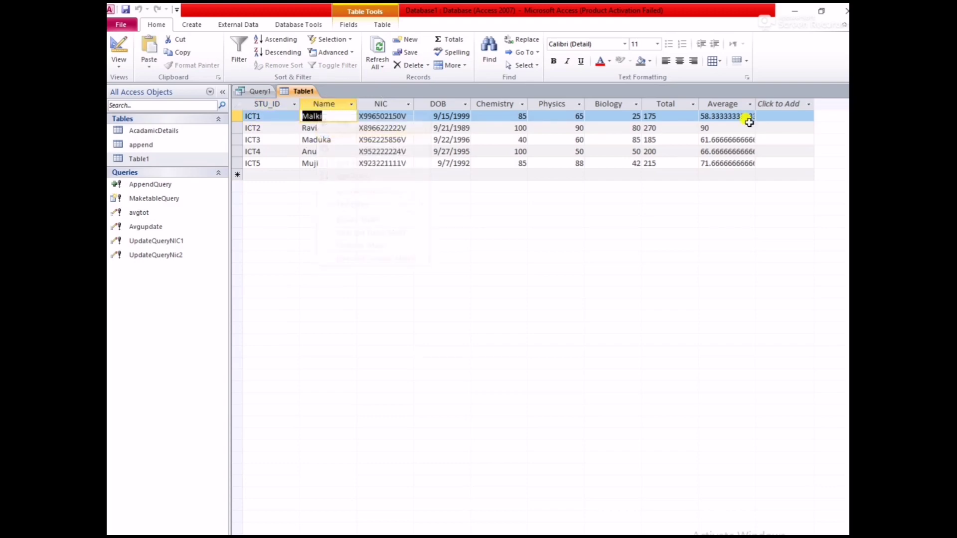
pyautogui.click(846, 91)
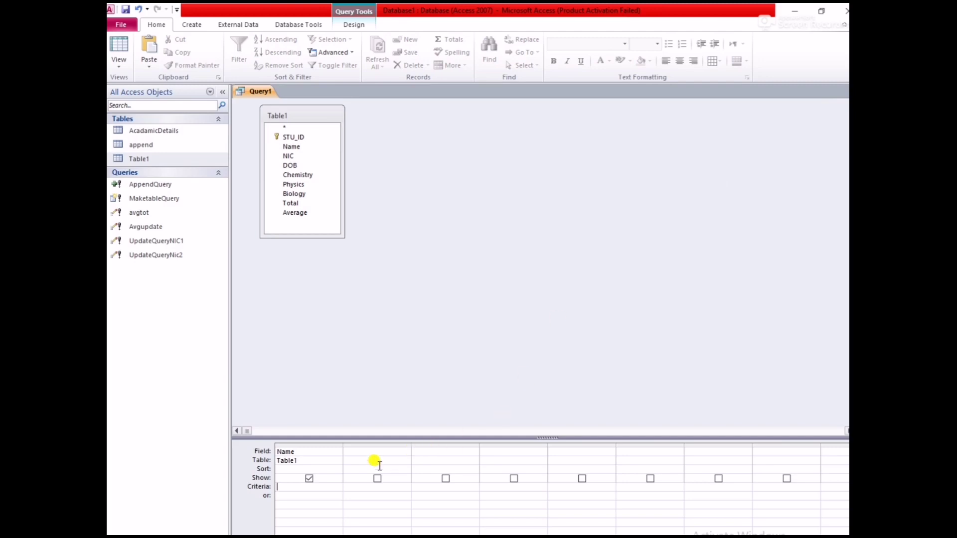
pyautogui.click(303, 486)
# Run the select query, save it as Query1 and close it
pyautogui.click(199, 25)
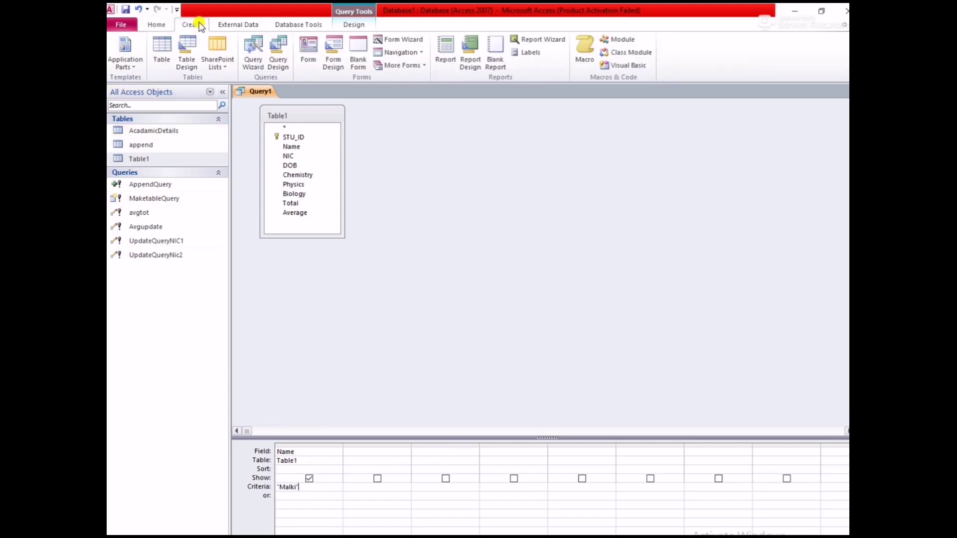
pyautogui.click(349, 25)
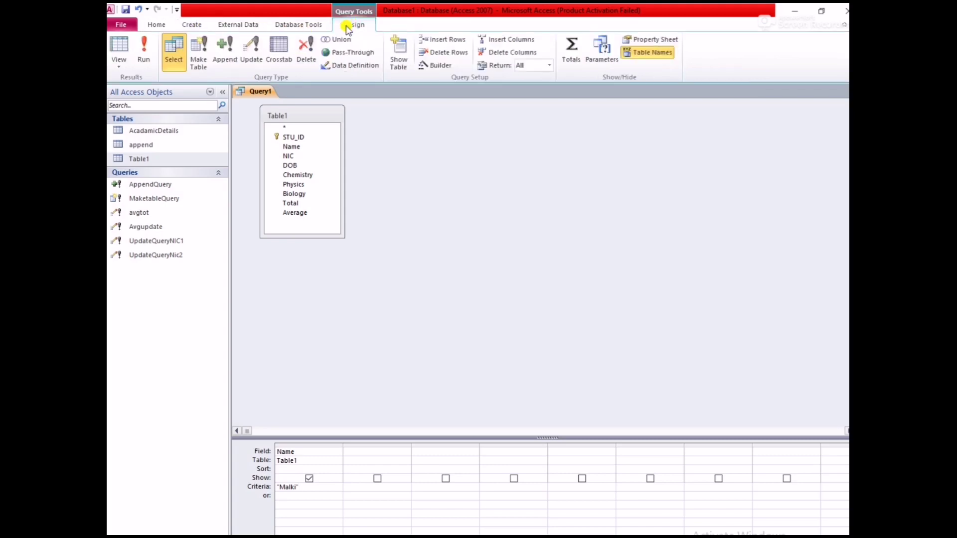
pyautogui.click(143, 60)
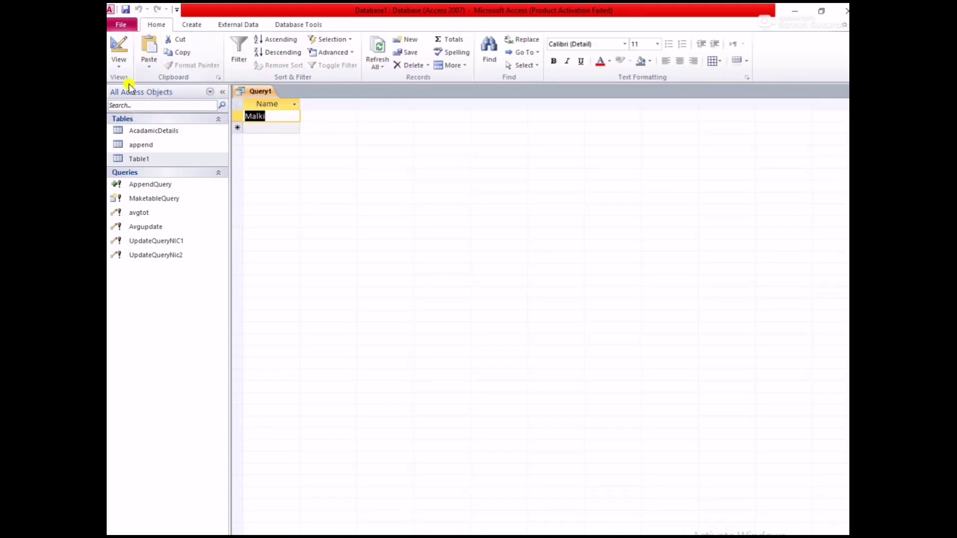
pyautogui.click(126, 10)
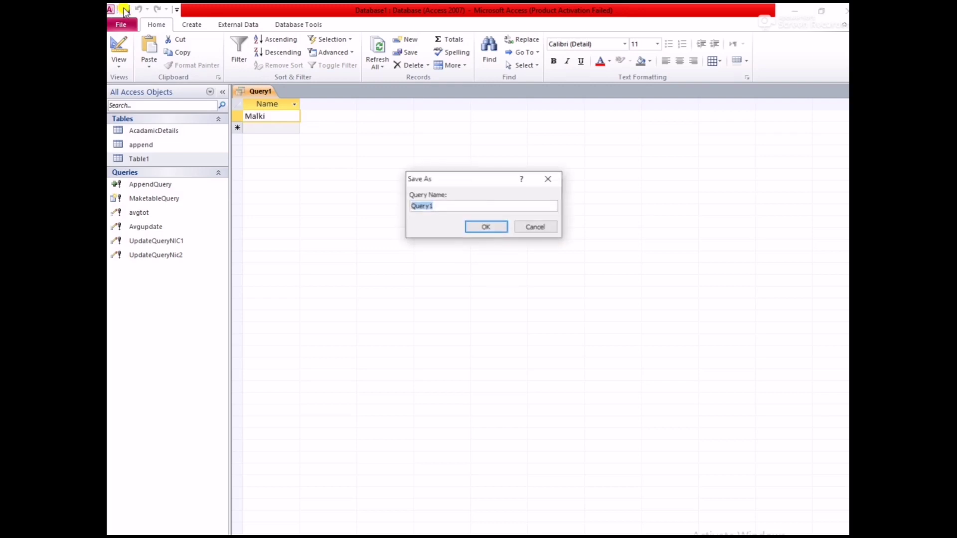
pyautogui.doubleClick(440, 206)
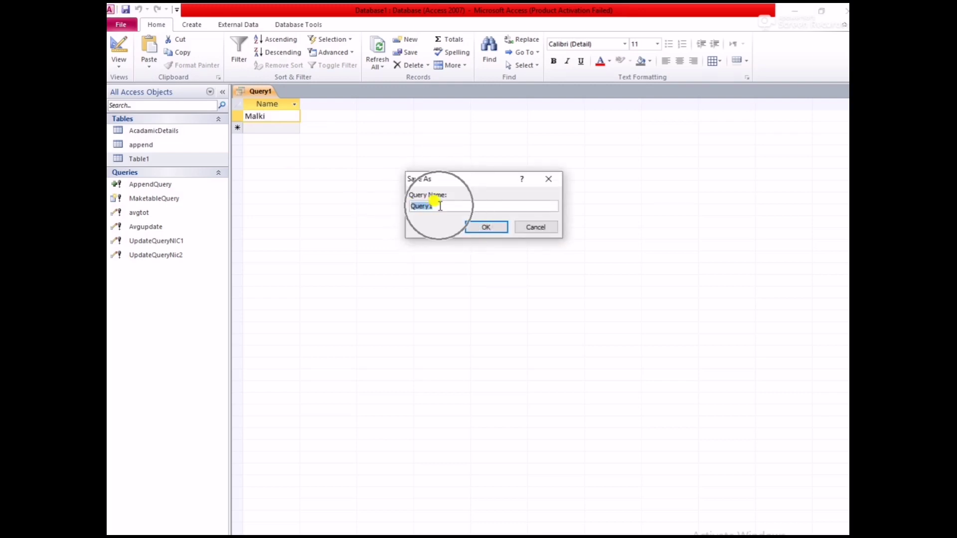
pyautogui.click(503, 227)
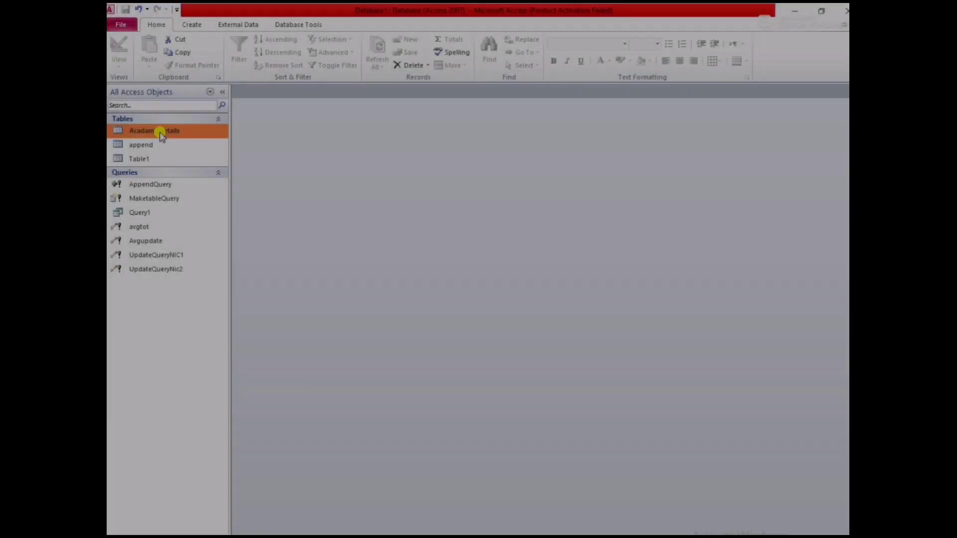
# Open the AcadamicDetails table and Table1 in turn to review their records, closing each one
pyautogui.rightClick(161, 135)
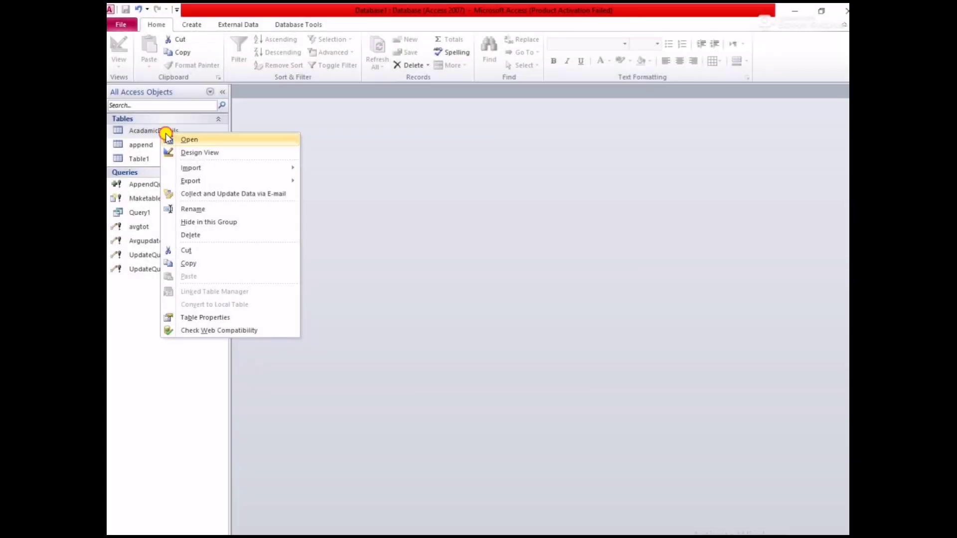
pyautogui.click(170, 139)
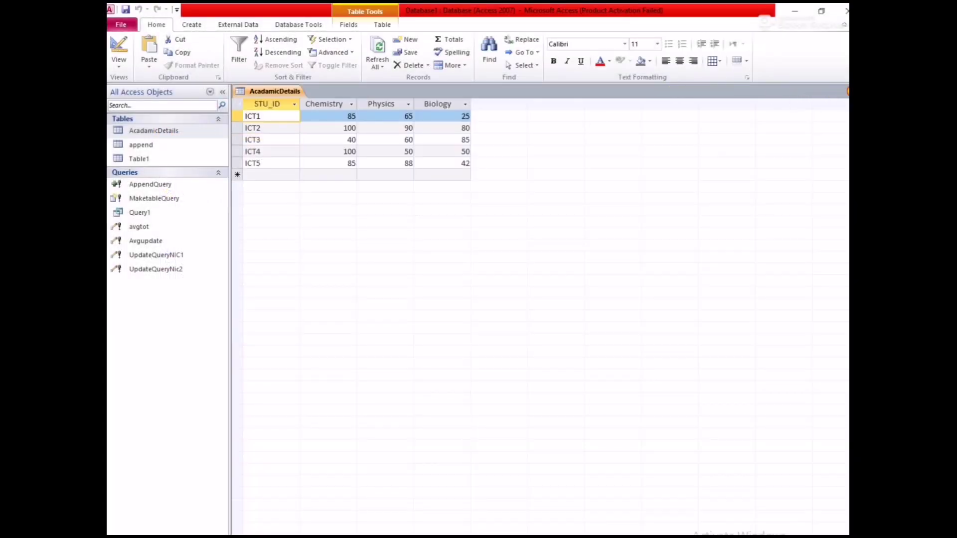
pyautogui.click(846, 91)
pyautogui.rightClick(135, 162)
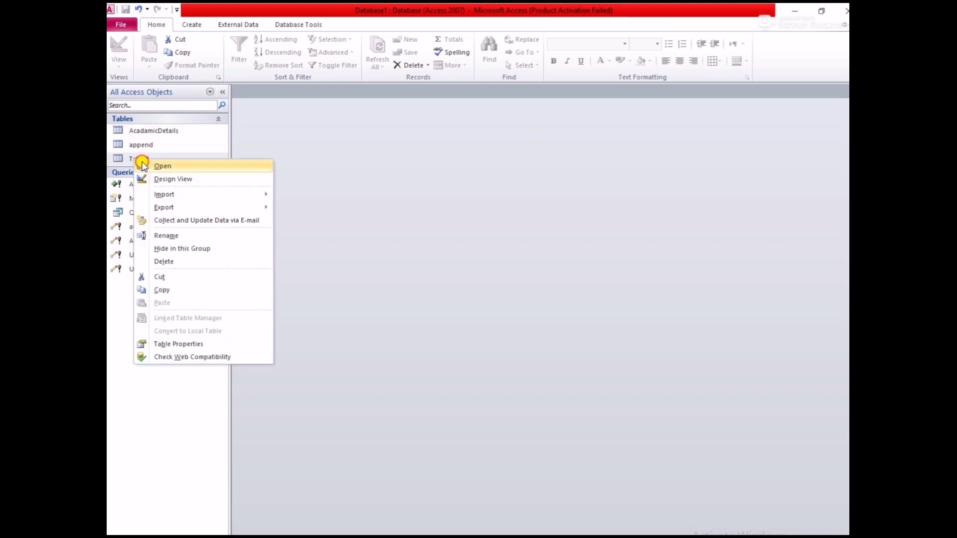
pyautogui.click(142, 165)
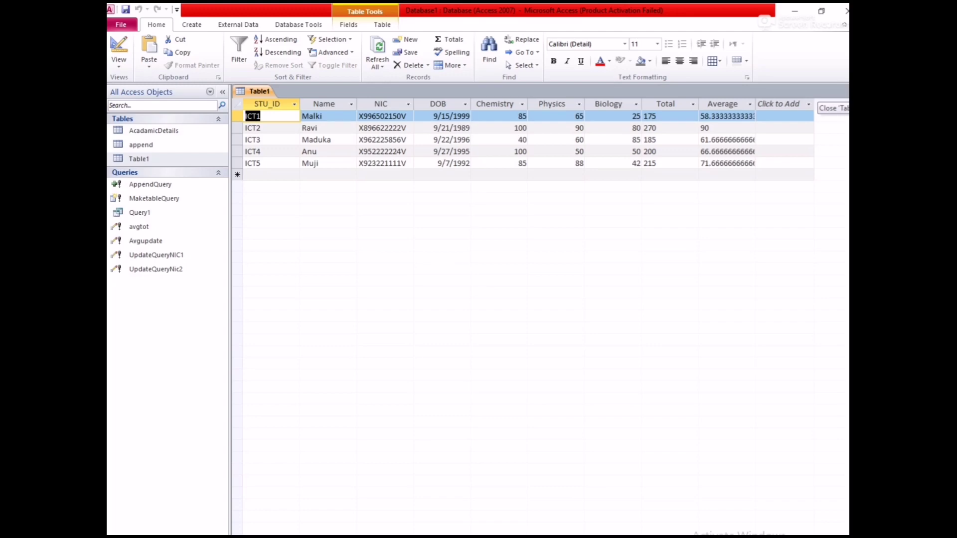
pyautogui.click(846, 91)
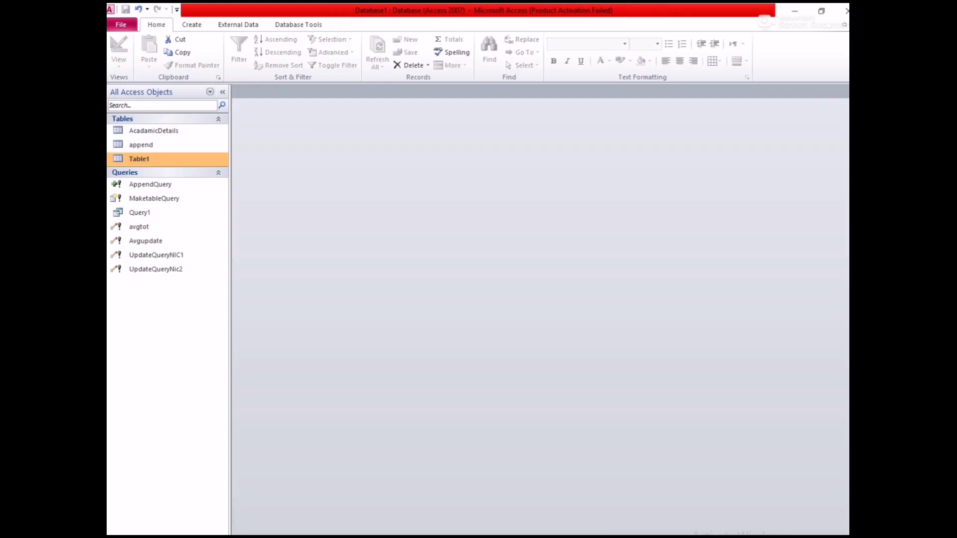
# Create another query in Design view based on Table1 and enlarge the field list to show all fields
pyautogui.click(192, 26)
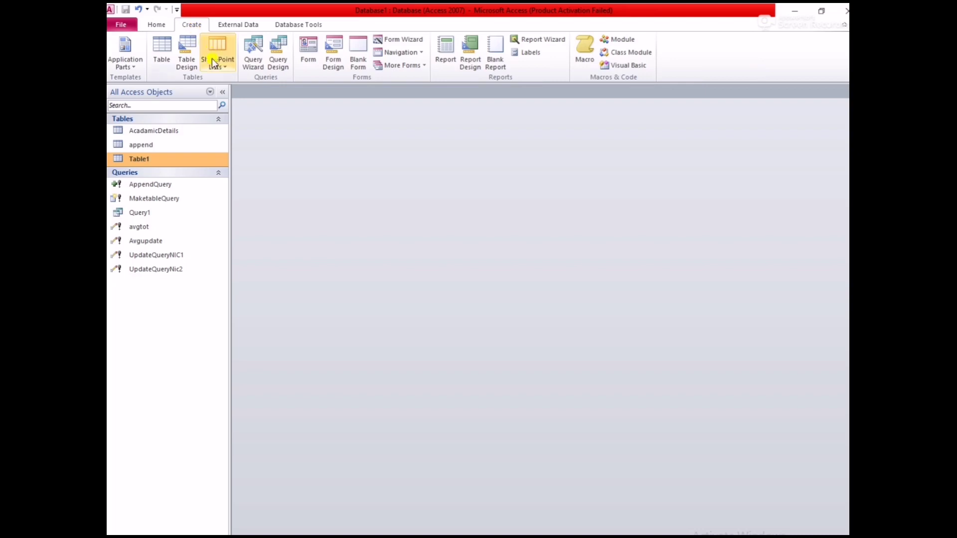
pyautogui.click(278, 64)
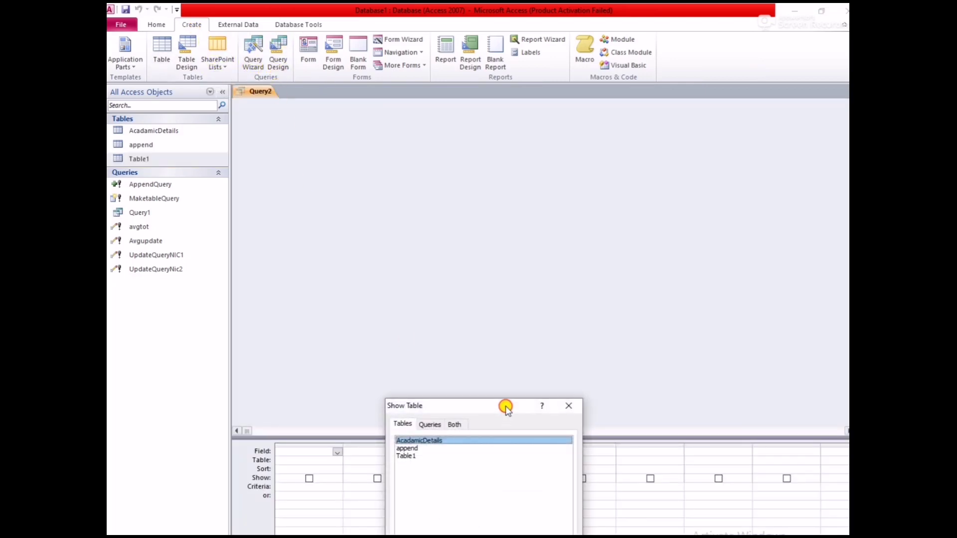
pyautogui.moveTo(506, 408); pyautogui.dragTo(504, 241)
pyautogui.click(420, 291)
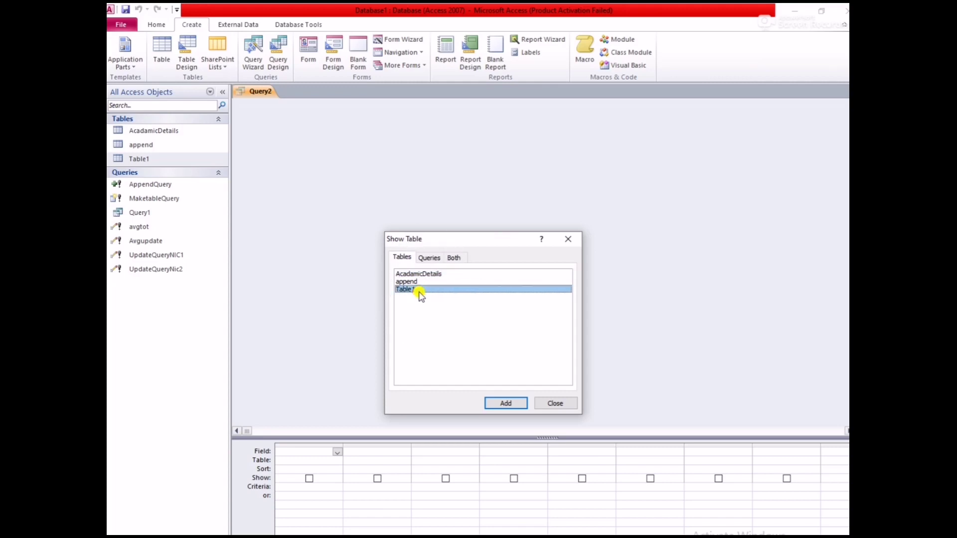
pyautogui.click(420, 292)
pyautogui.click(505, 403)
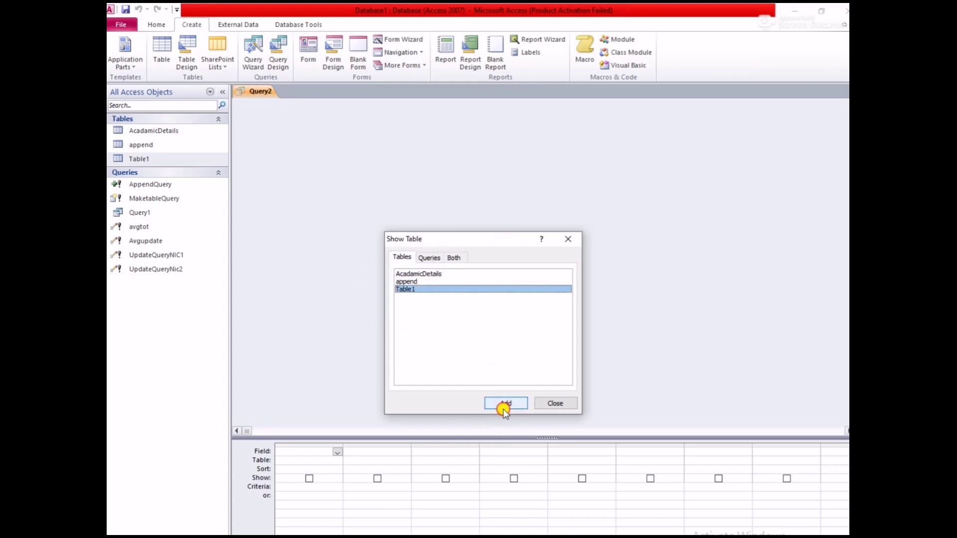
pyautogui.click(557, 404)
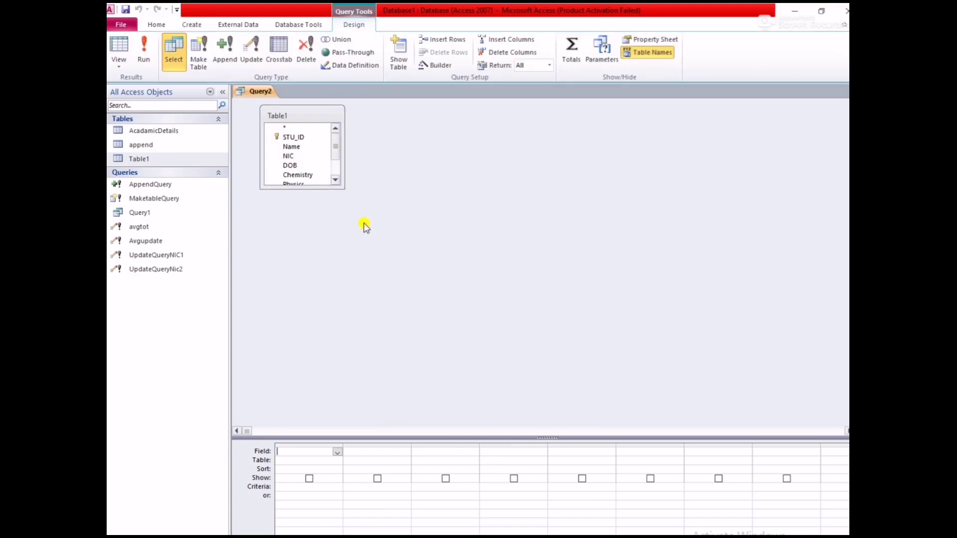
pyautogui.moveTo(343, 188); pyautogui.dragTo(356, 255)
# Add the Name field to the query grid and set its criteria to M* to match names starting with M
pyautogui.click(315, 156)
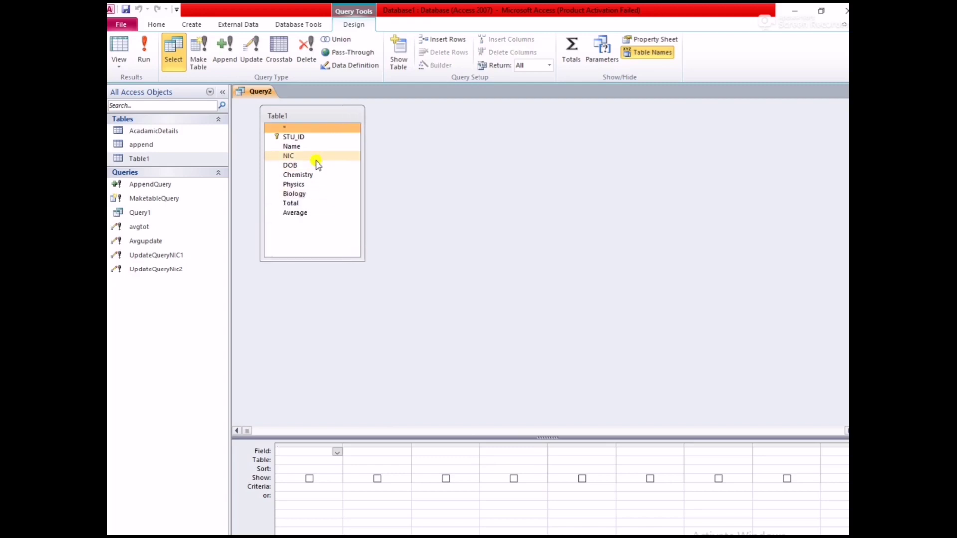
pyautogui.click(309, 148)
pyautogui.click(309, 147)
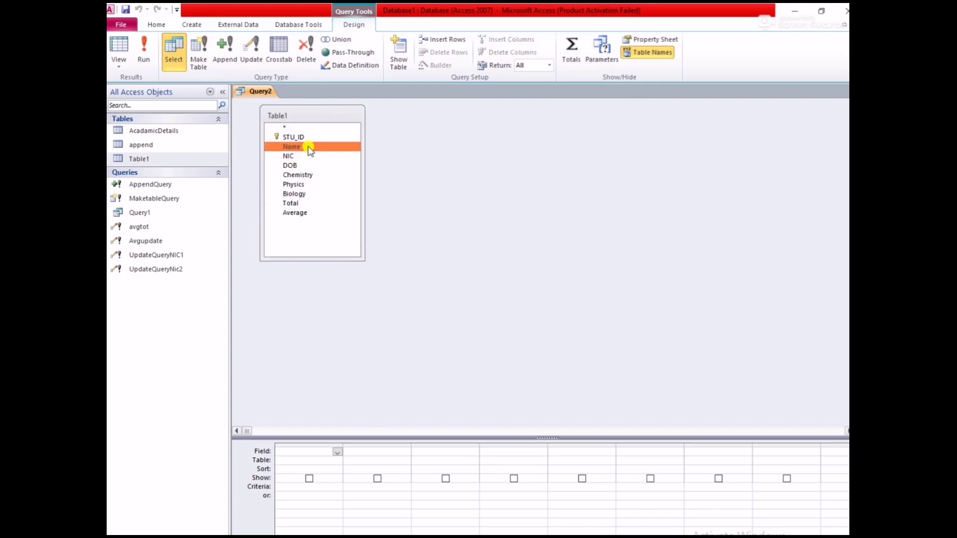
pyautogui.doubleClick(309, 147)
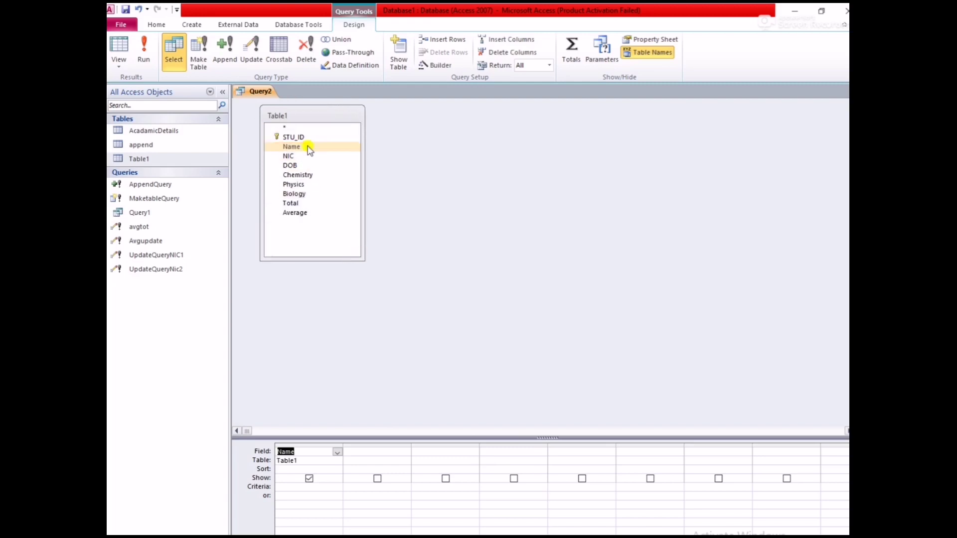
pyautogui.click(288, 488)
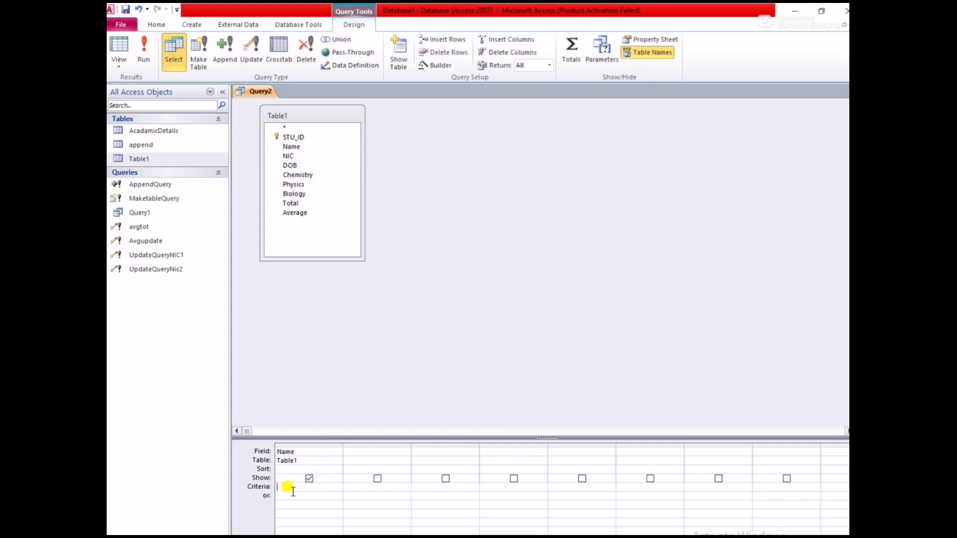
pyautogui.write('M')
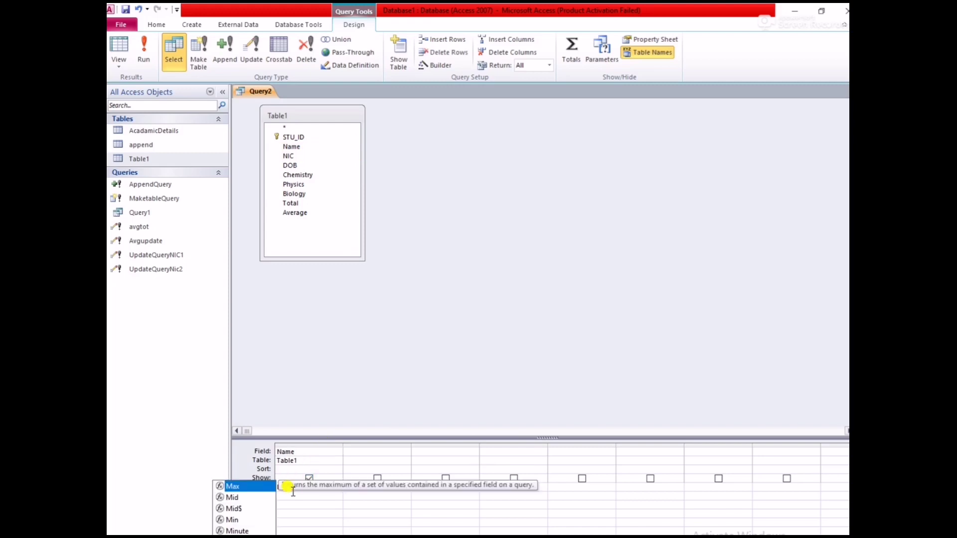
pyautogui.press('Escape')
pyautogui.write('*')
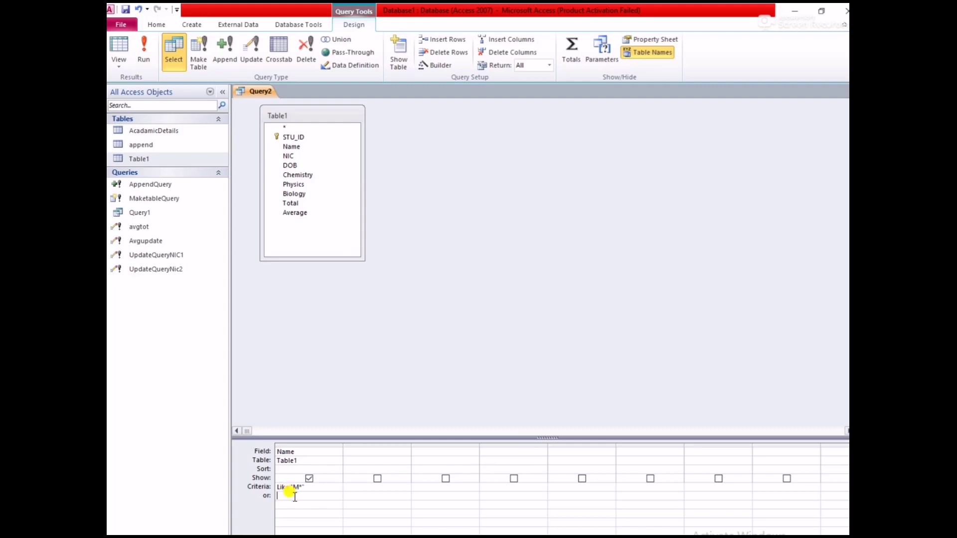
pyautogui.click(321, 492)
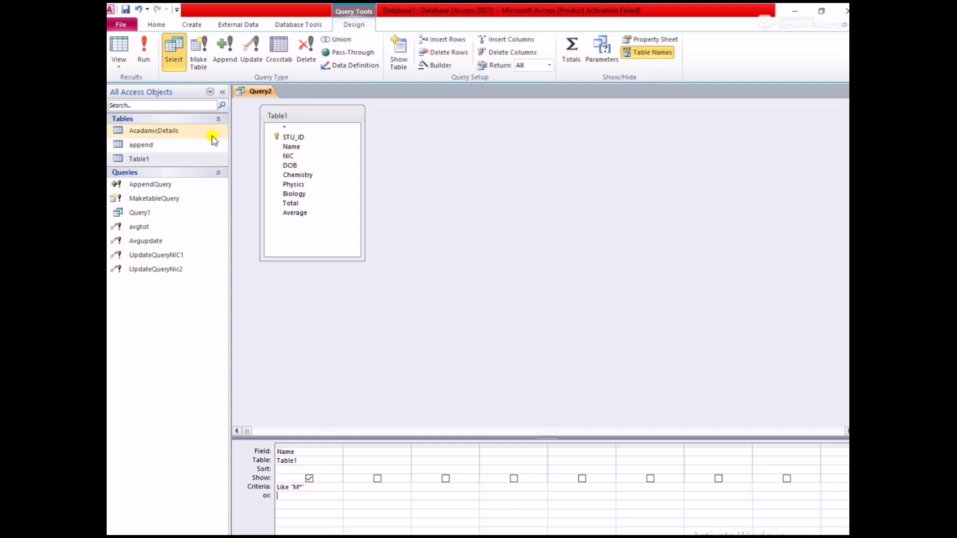
# Run the select query for names starting with M and save it as Query2
pyautogui.click(143, 50)
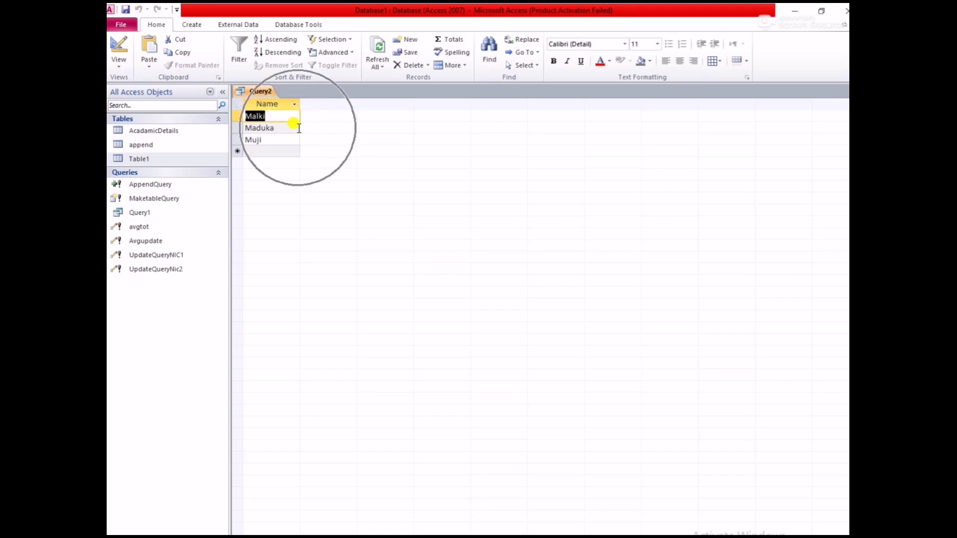
pyautogui.click(125, 9)
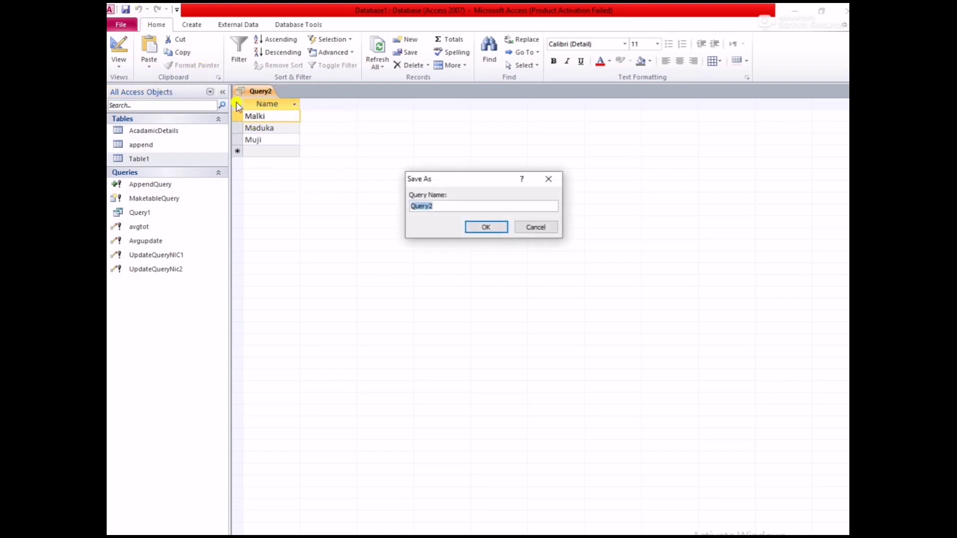
pyautogui.click(487, 227)
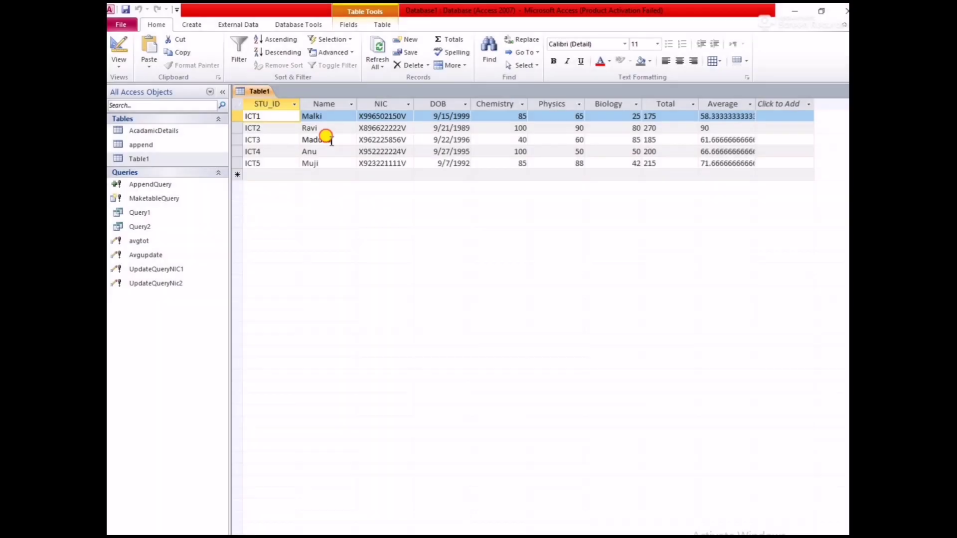
# Replace the student name in record ICT3 of Table1 with another name starting with Mu and close the table
pyautogui.click(302, 139)
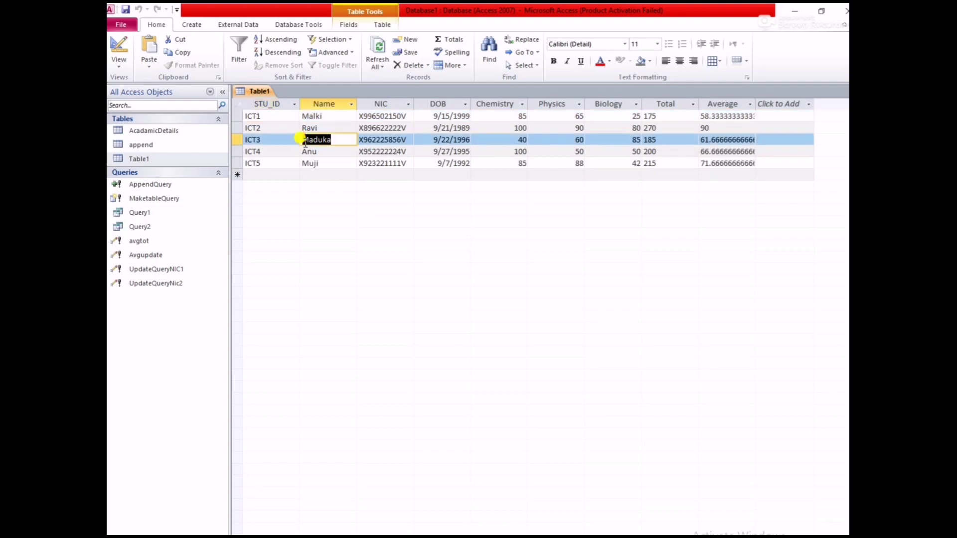
pyautogui.write('M')
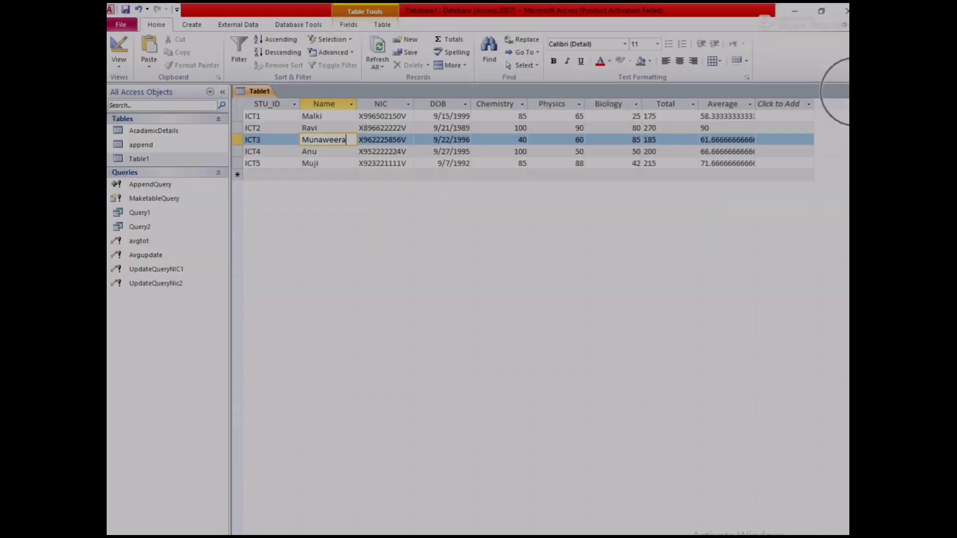
pyautogui.click(846, 91)
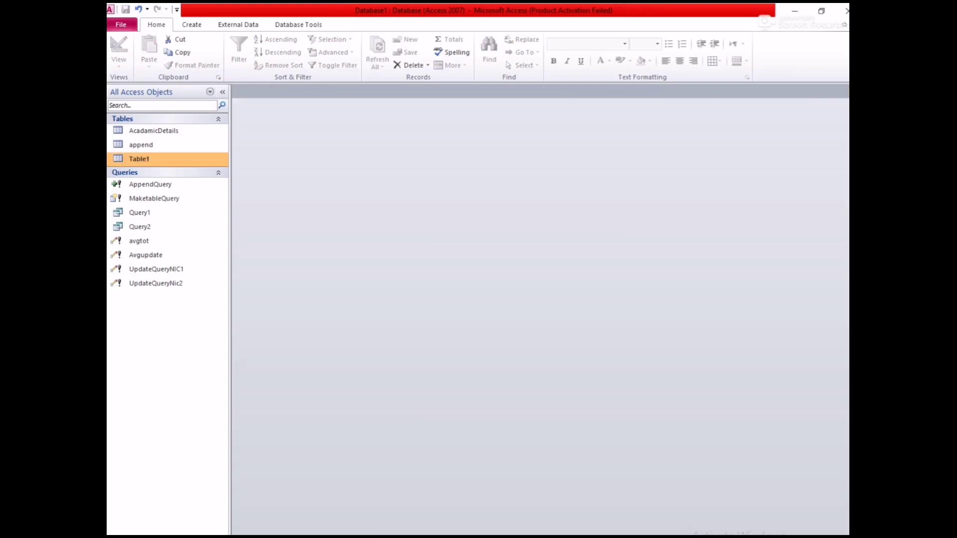
# Start a new query design with Table1 as its source and extend the table box until every field fits
pyautogui.click(193, 24)
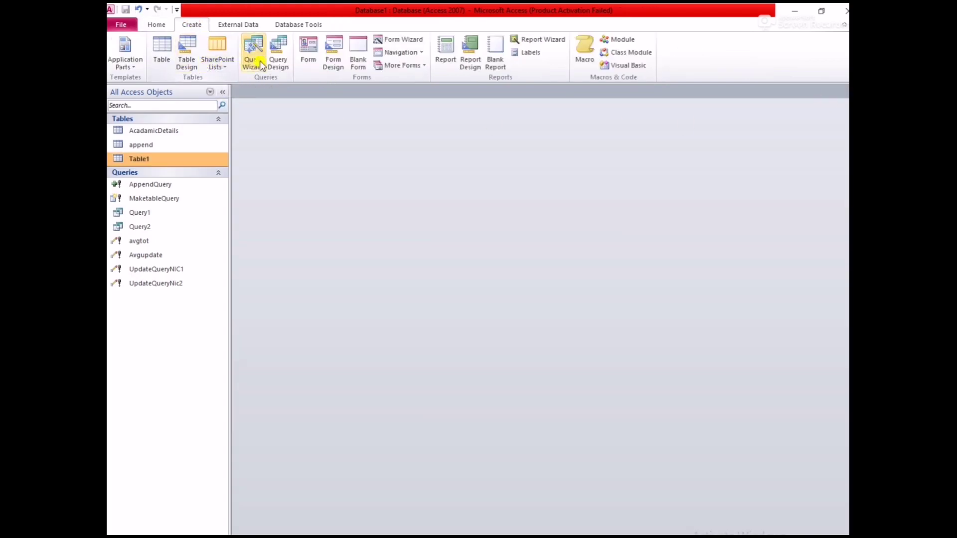
pyautogui.click(277, 62)
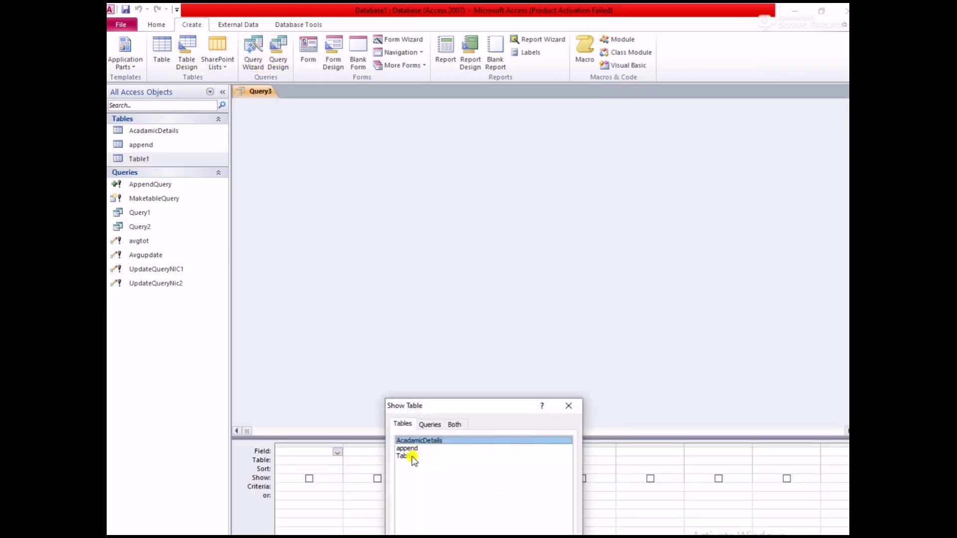
pyautogui.click(412, 456)
pyautogui.moveTo(503, 406); pyautogui.dragTo(510, 140)
pyautogui.click(503, 303)
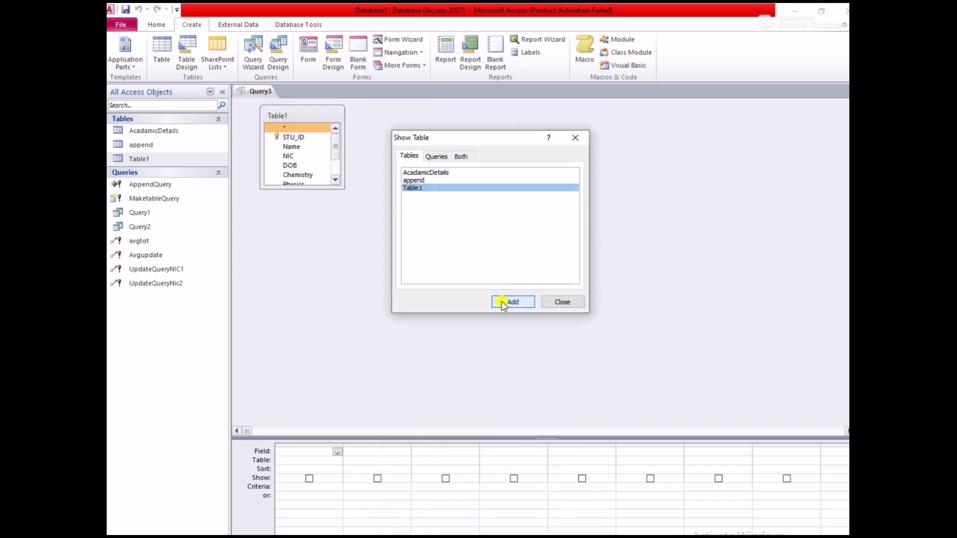
pyautogui.click(576, 304)
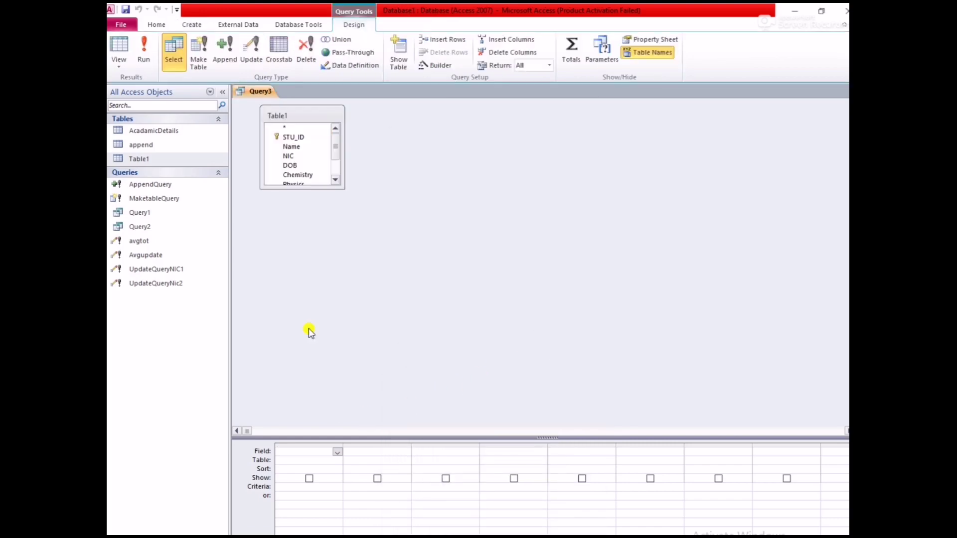
pyautogui.moveTo(312, 188); pyautogui.dragTo(311, 257)
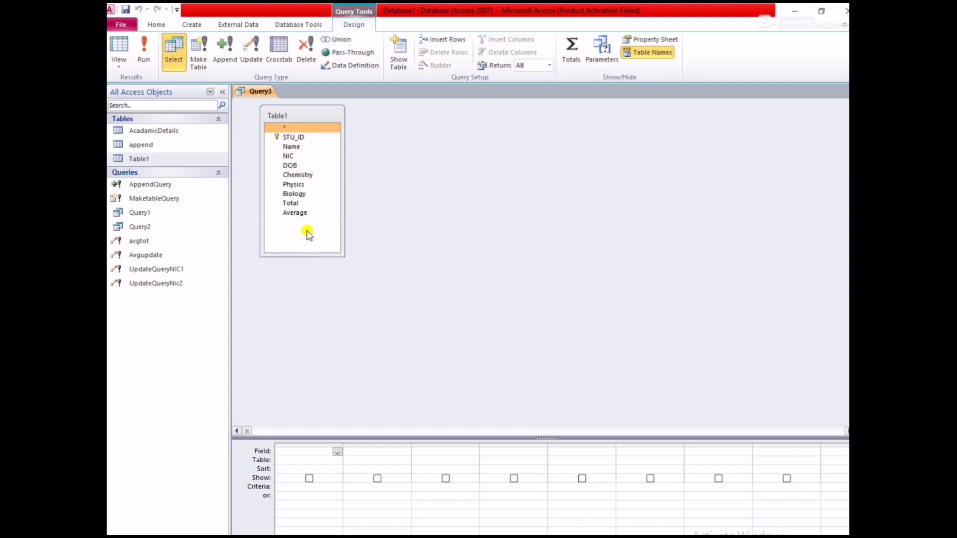
# Add the Name field with criteria matching names that start with Mu and save the query as Query3
pyautogui.doubleClick(292, 146)
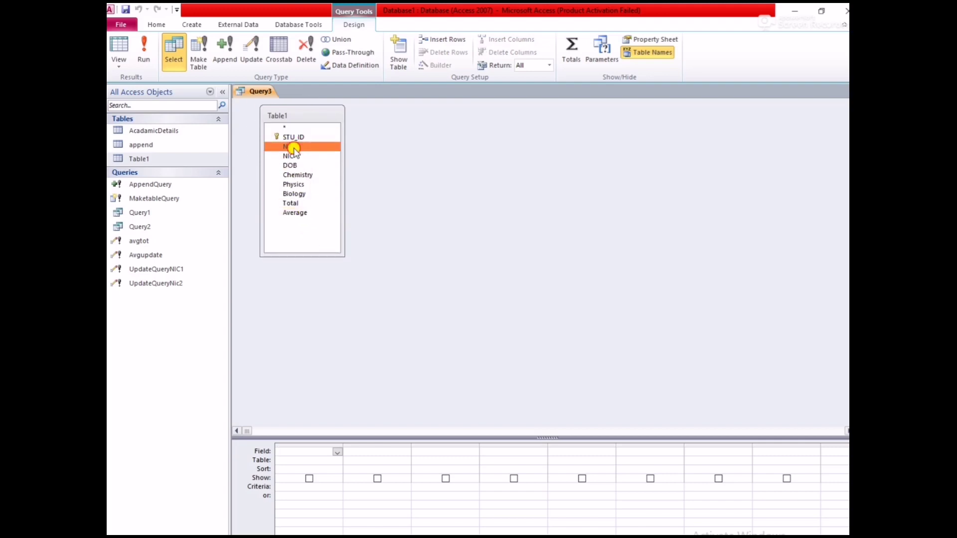
pyautogui.click(282, 487)
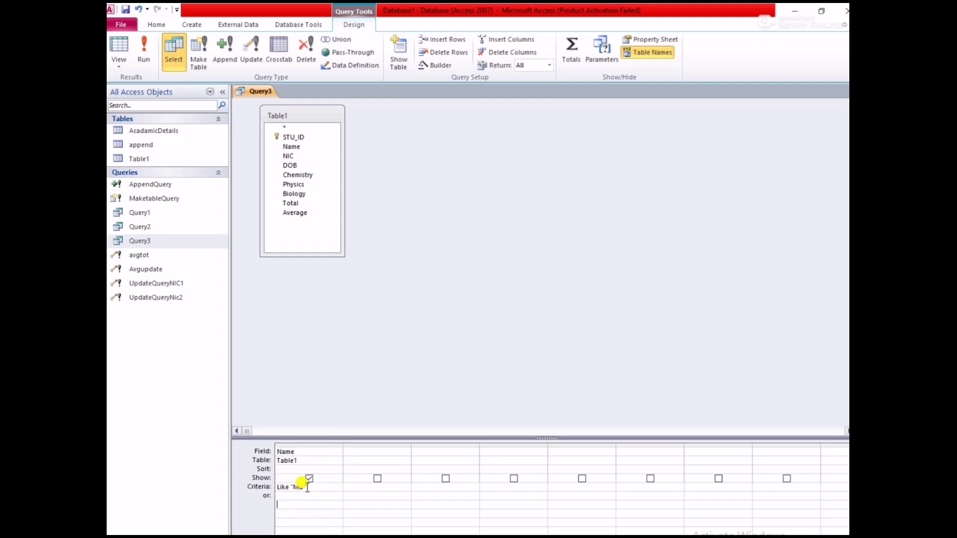
# Run Query3 and close its results, along with the AcadamicDetails and Table1 tables opened for review
pyautogui.click(144, 49)
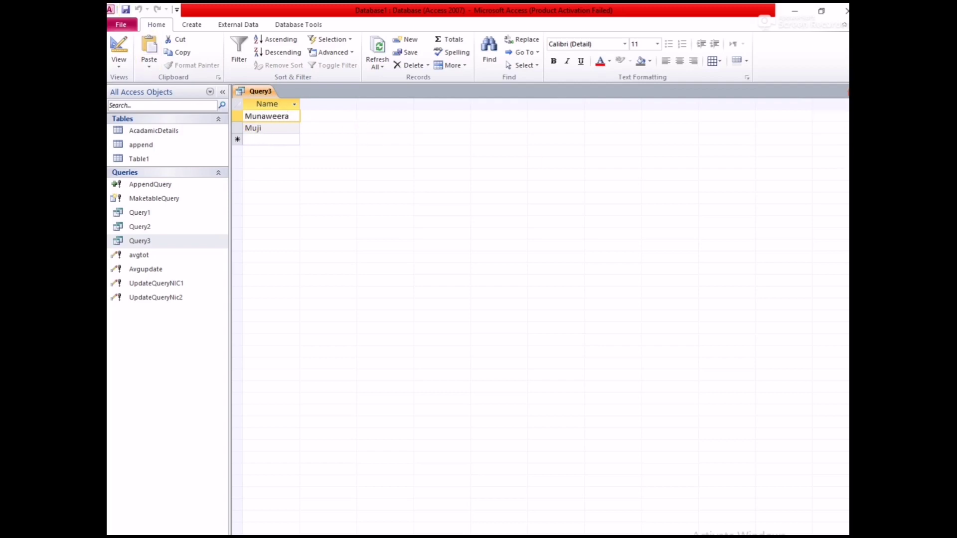
pyautogui.click(847, 93)
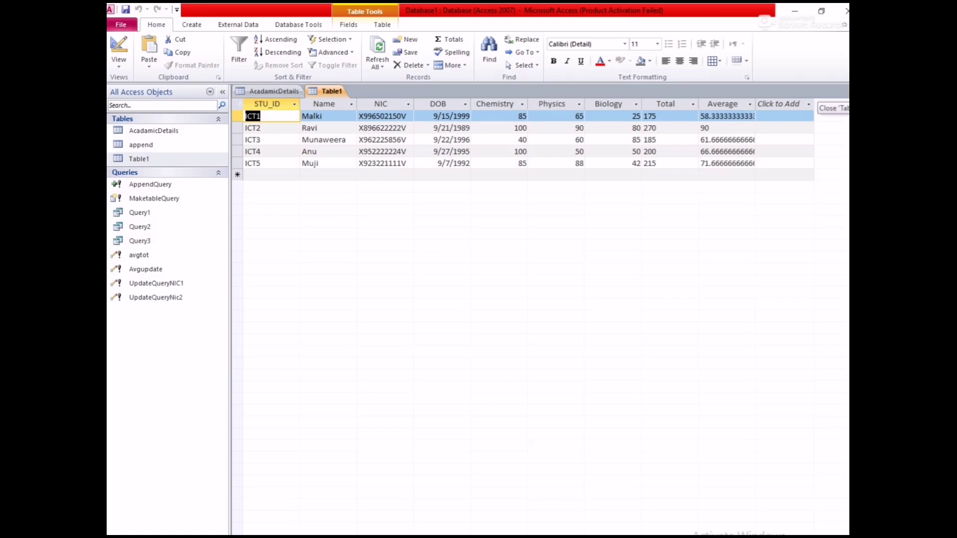
pyautogui.click(830, 92)
pyautogui.click(830, 91)
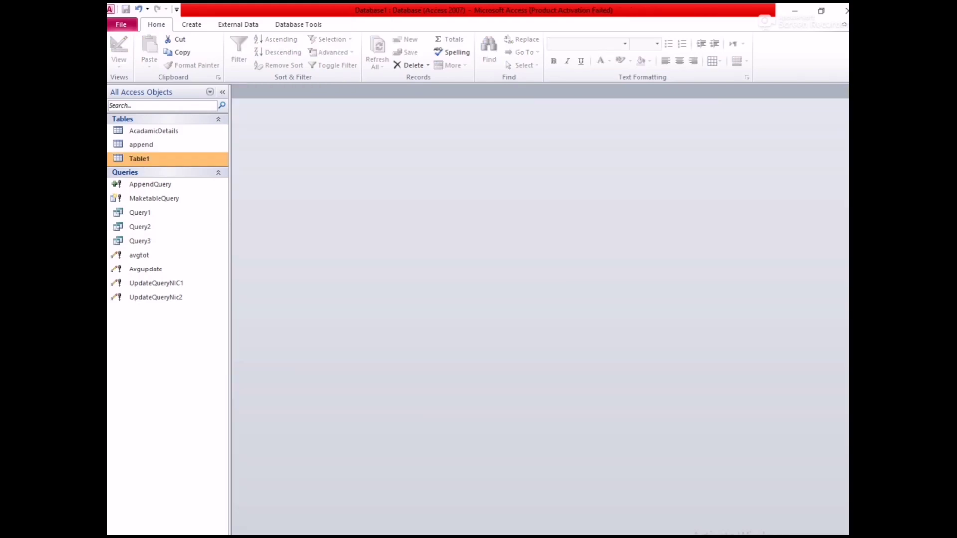
# Create a further query in Design view from Table1 and lengthen its field list to show all fields
pyautogui.click(202, 25)
pyautogui.click(282, 66)
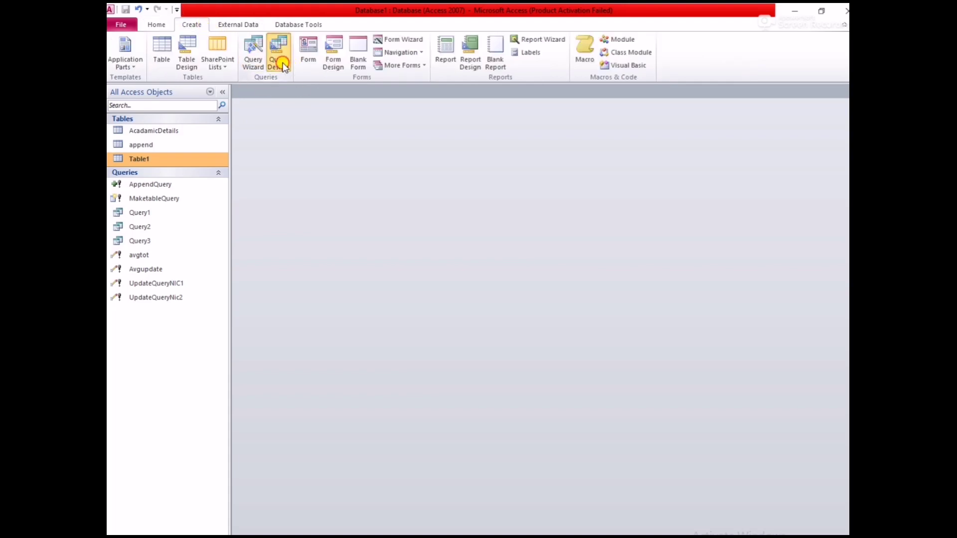
pyautogui.moveTo(444, 410); pyautogui.dragTo(445, 282)
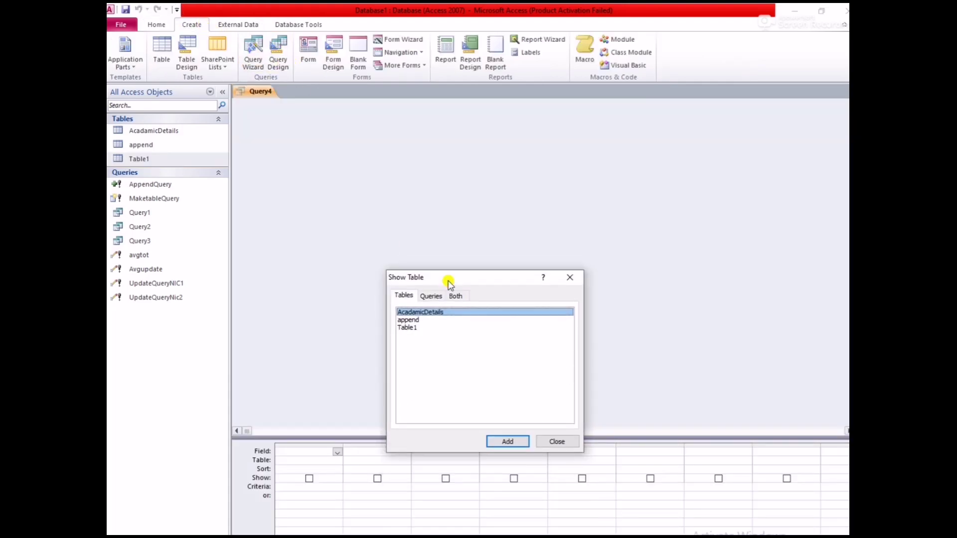
pyautogui.click(419, 327)
pyautogui.click(507, 442)
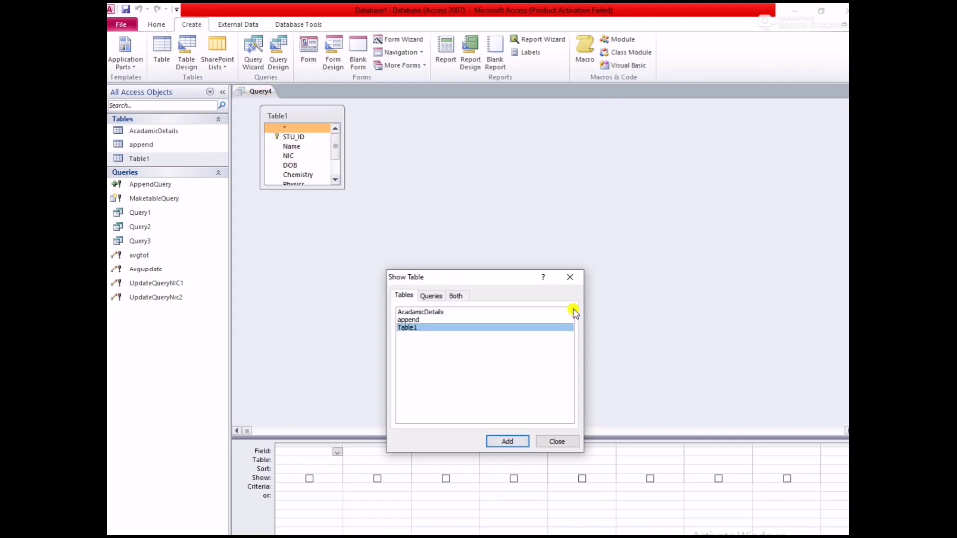
pyautogui.click(573, 279)
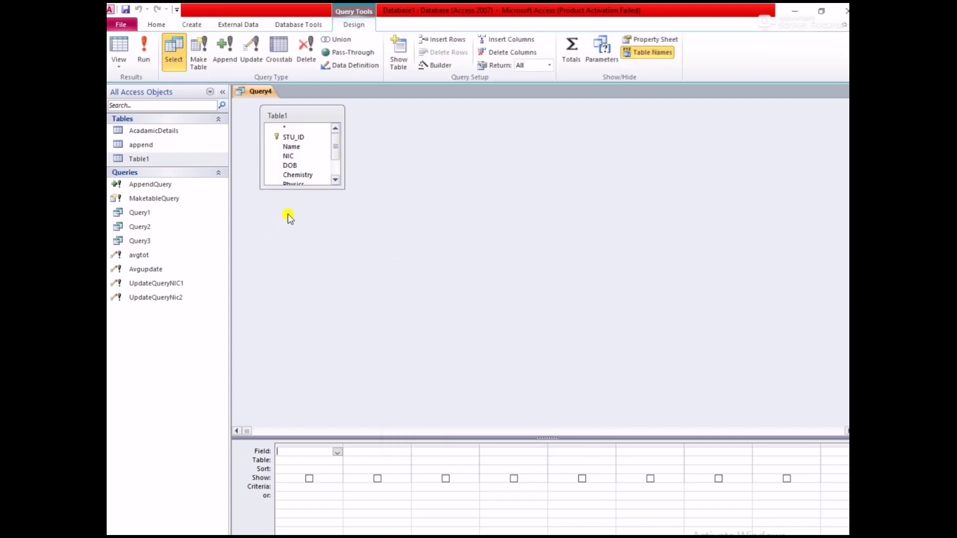
pyautogui.moveTo(301, 189); pyautogui.dragTo(305, 249)
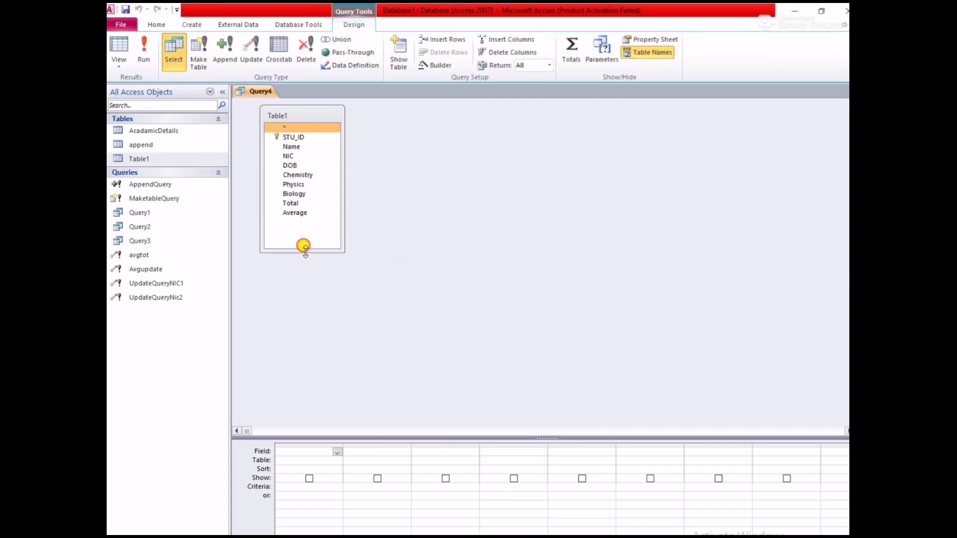
# Add the Name field with the wildcard criteria A?? to match three-letter names starting with A
pyautogui.doubleClick(290, 147)
pyautogui.click(293, 486)
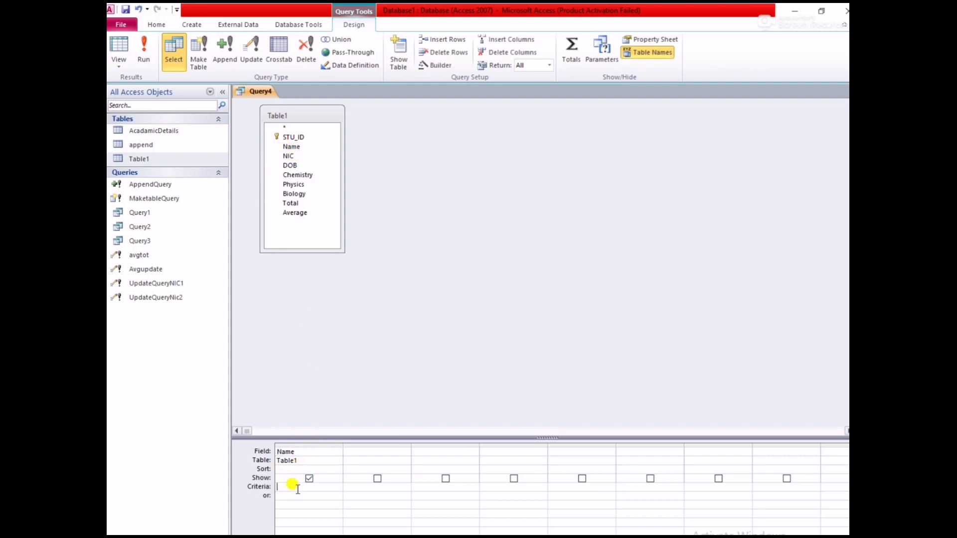
pyautogui.write('A')
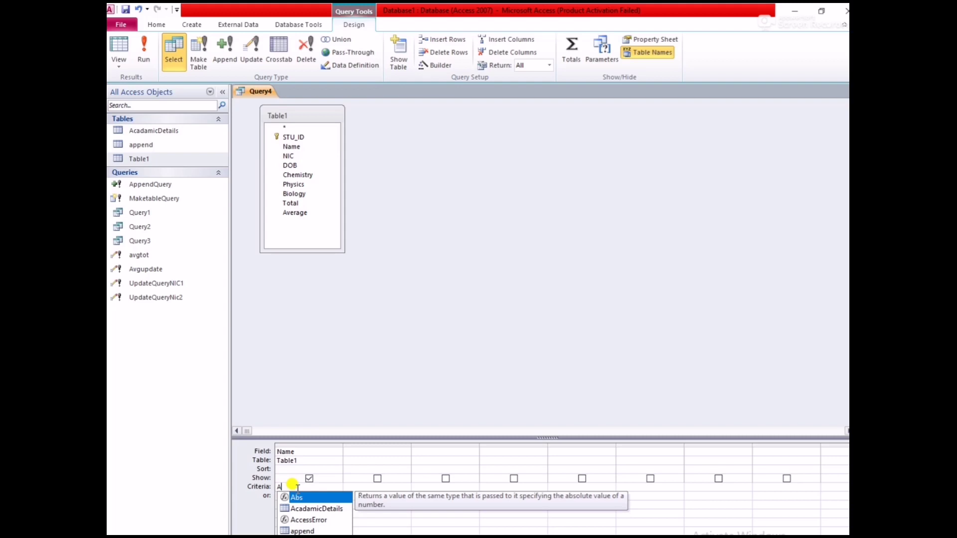
pyautogui.write('??')
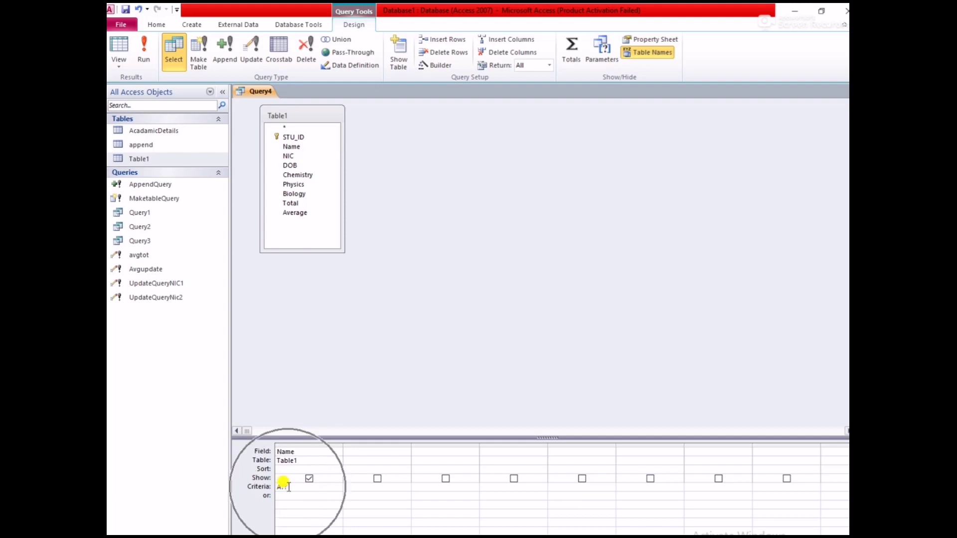
pyautogui.click(288, 488)
pyautogui.click(292, 505)
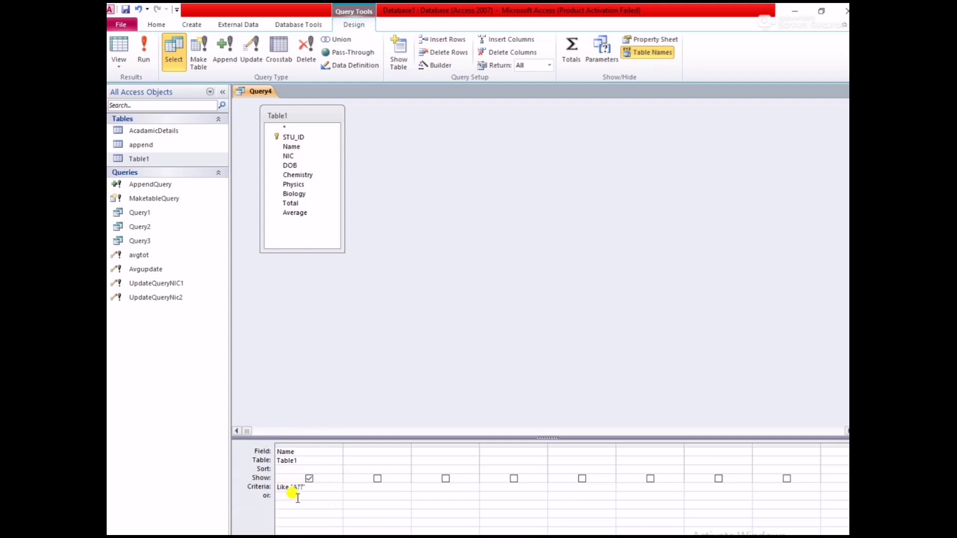
pyautogui.click(297, 494)
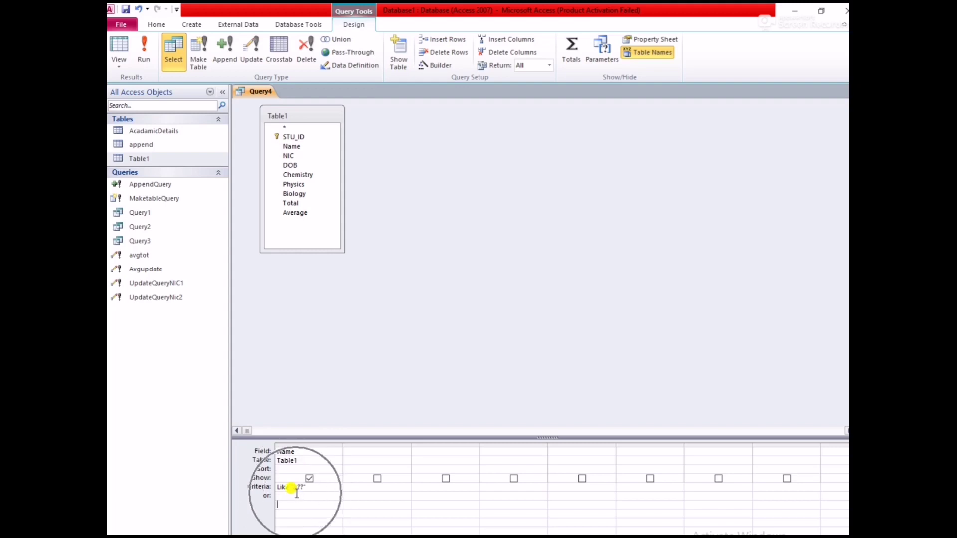
# Run the query, save it as Query4, and close its results along with Table1 opened for comparison
pyautogui.click(144, 51)
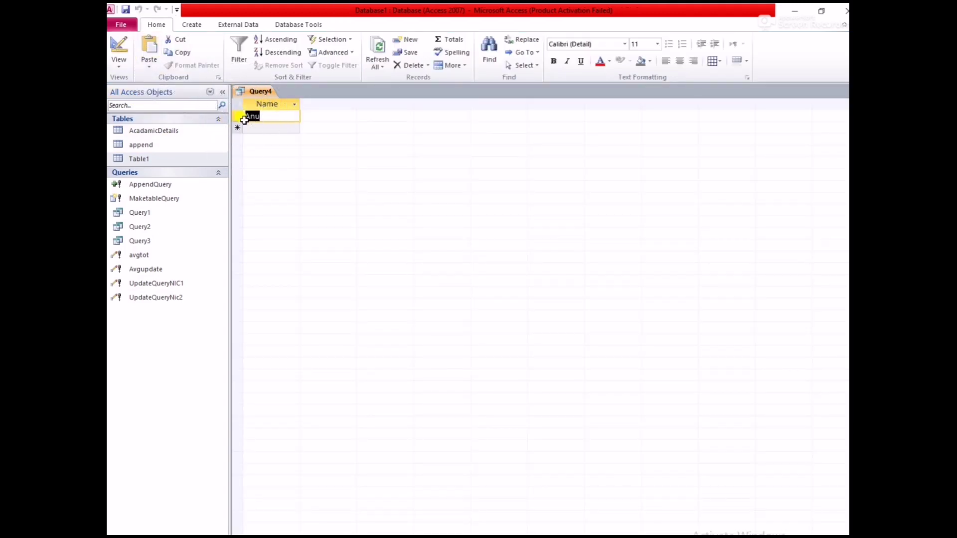
pyautogui.click(244, 119)
pyautogui.click(244, 120)
pyautogui.click(244, 119)
pyautogui.click(245, 119)
pyautogui.click(244, 120)
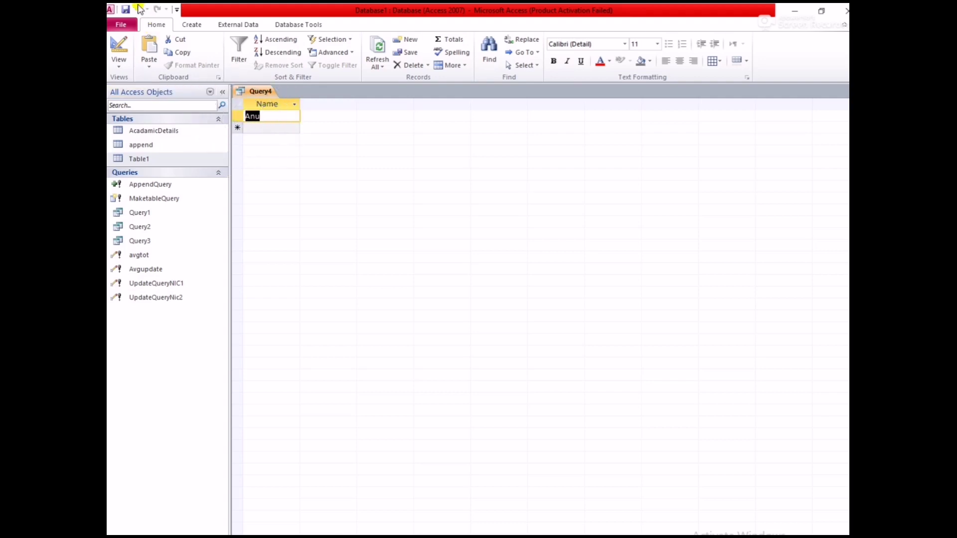
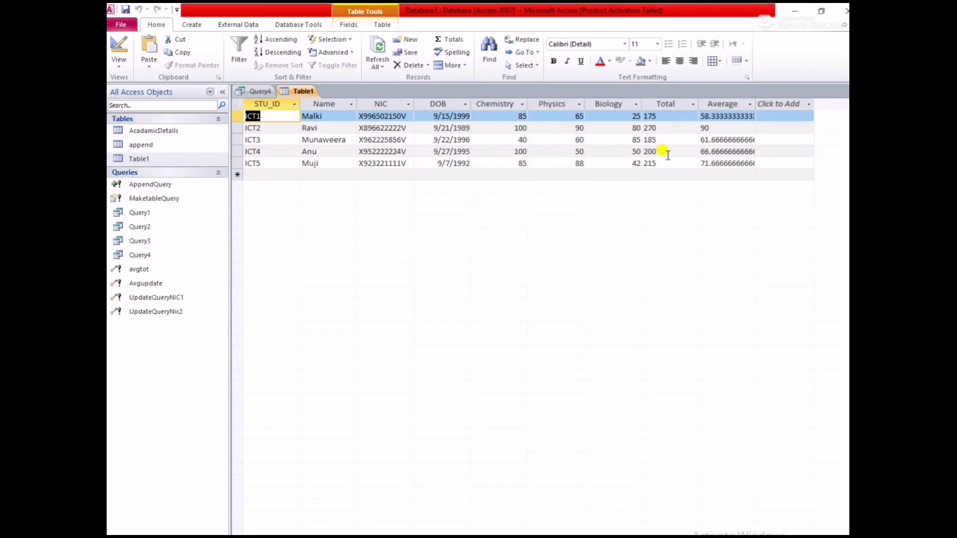
pyautogui.click(845, 92)
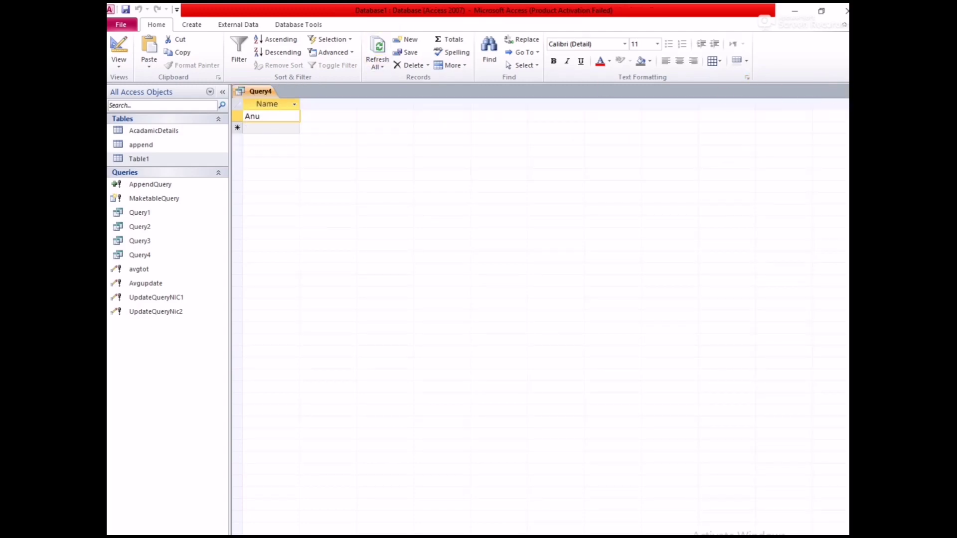
pyautogui.click(845, 91)
# Create another query in Design view from Table1 and enlarge its table box to fit every field
pyautogui.click(205, 26)
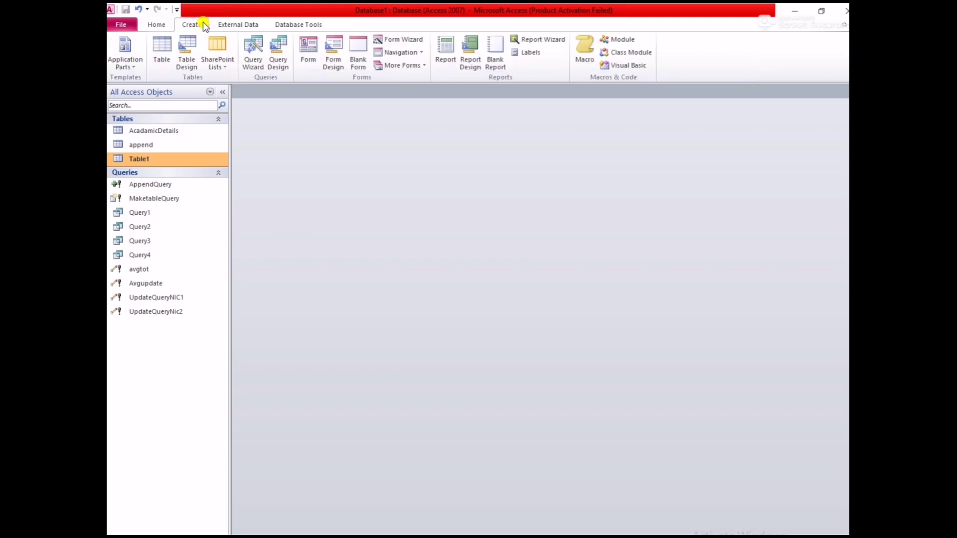
pyautogui.click(280, 65)
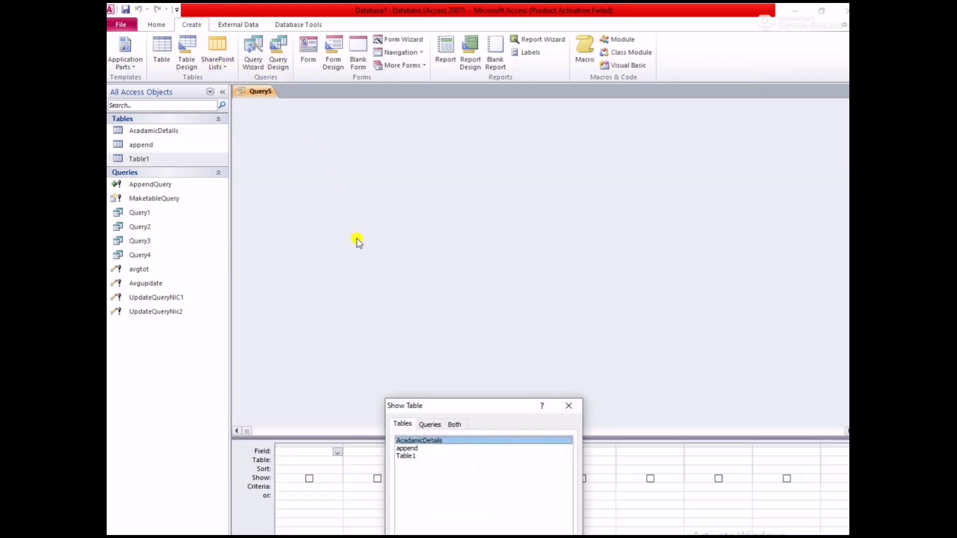
pyautogui.moveTo(423, 407); pyautogui.dragTo(368, 17)
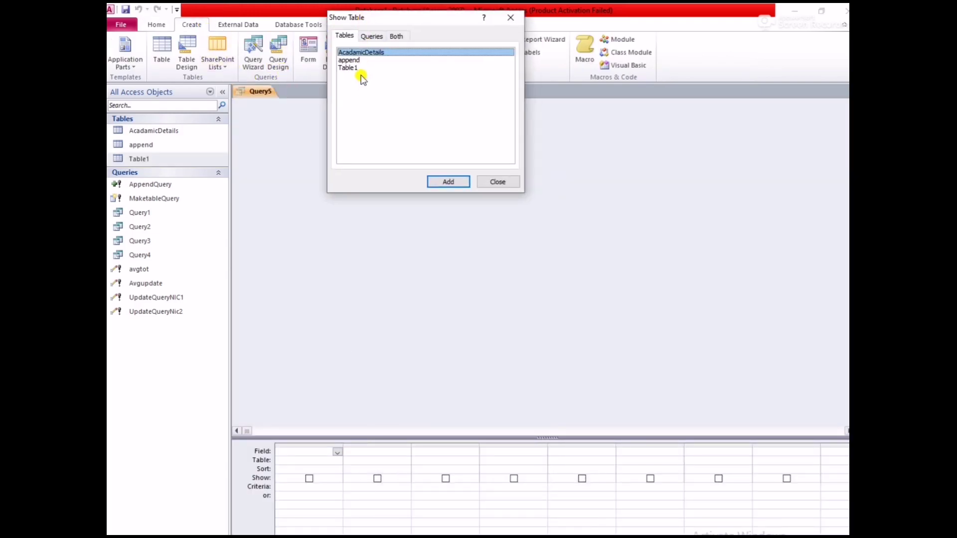
pyautogui.click(344, 70)
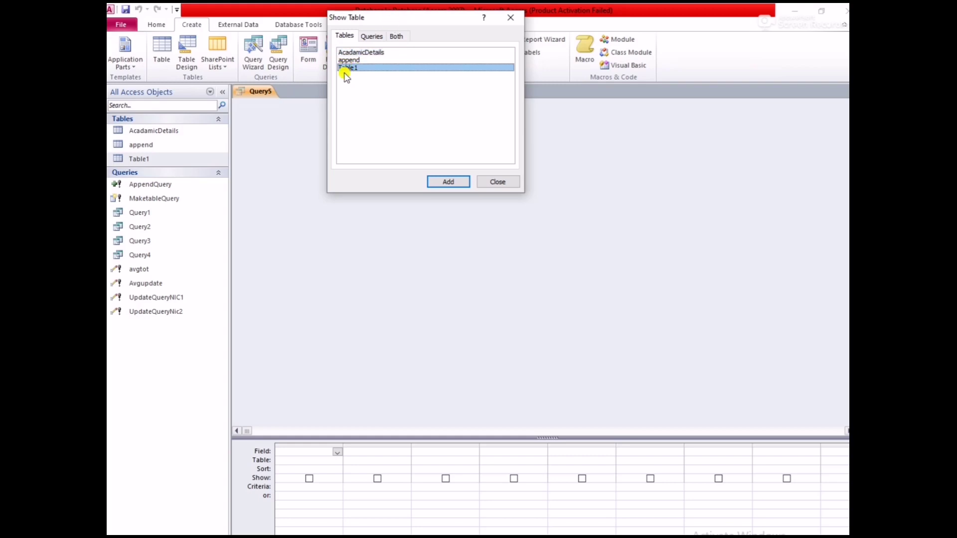
pyautogui.click(438, 183)
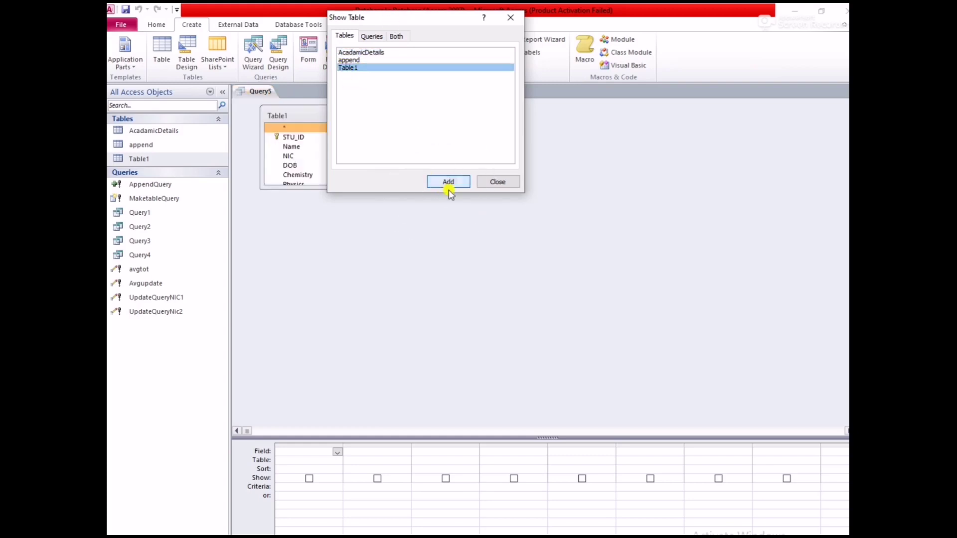
pyautogui.click(510, 182)
pyautogui.moveTo(319, 189); pyautogui.dragTo(325, 264)
# Add the Chemistry field to the query grid with the criteria >=90
pyautogui.click(301, 191)
pyautogui.click(300, 176)
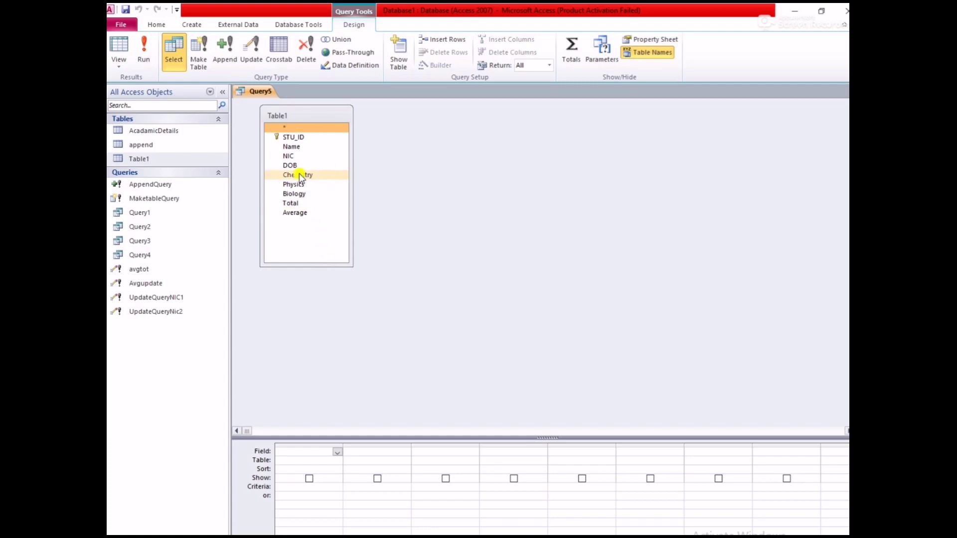
pyautogui.doubleClick(300, 175)
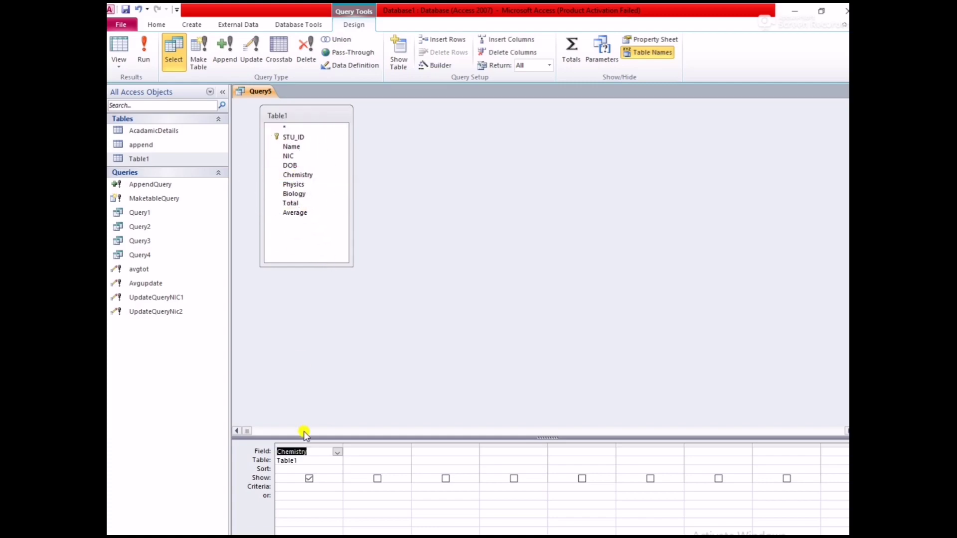
pyautogui.click(290, 487)
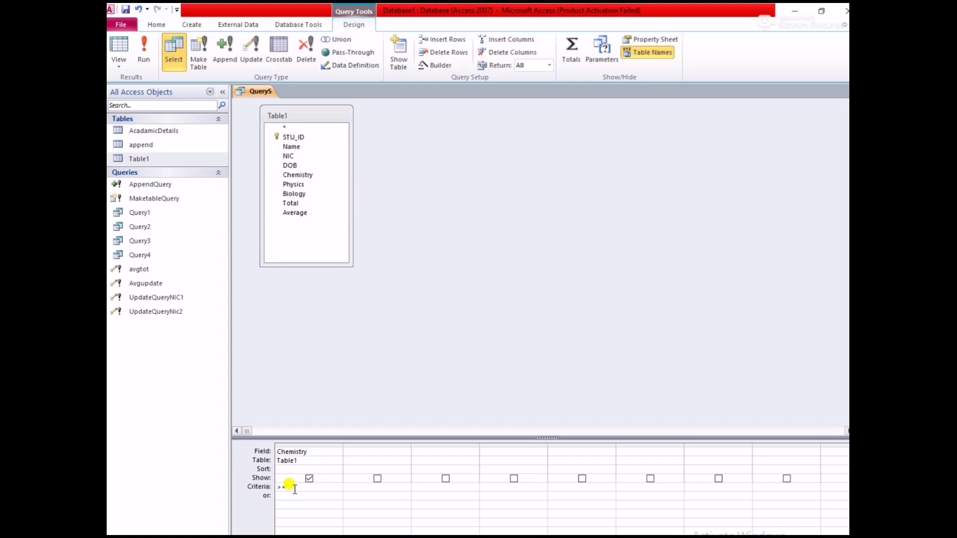
pyautogui.write('>=90')
pyautogui.click(304, 505)
# Run the Chemistry query and save it as Query5
pyautogui.click(143, 59)
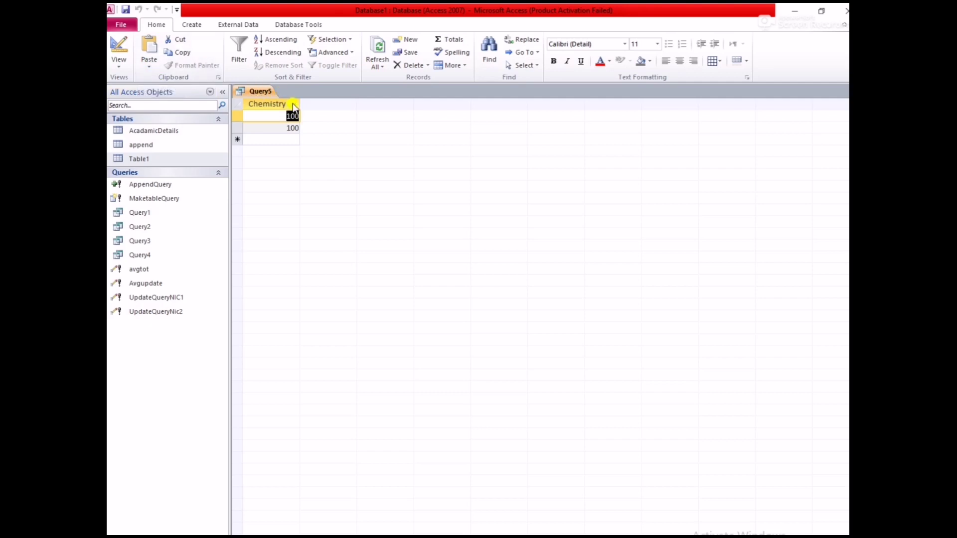
pyautogui.click(125, 9)
pyautogui.click(493, 227)
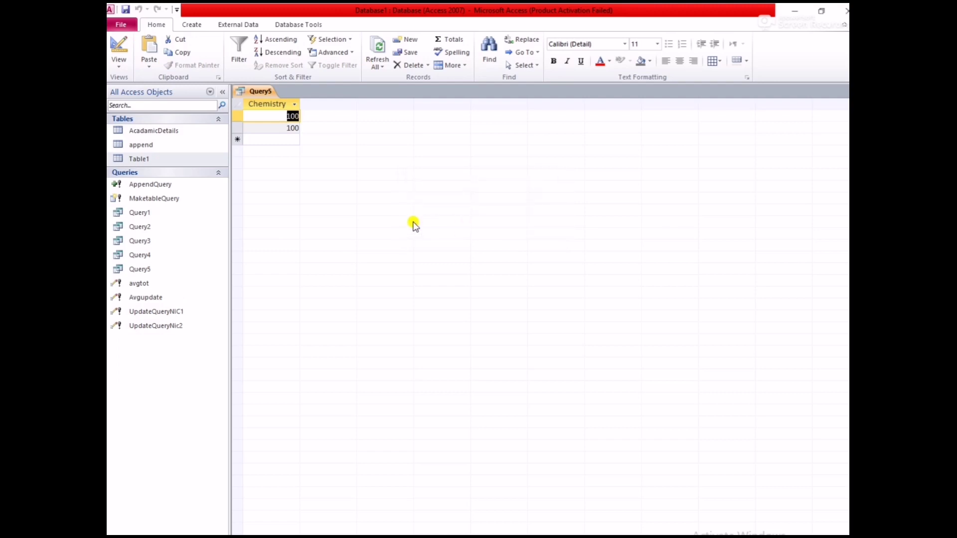
# Return Query5 to Design view and add the Name and STU_ID fields after Chemistry
pyautogui.rightClick(145, 270)
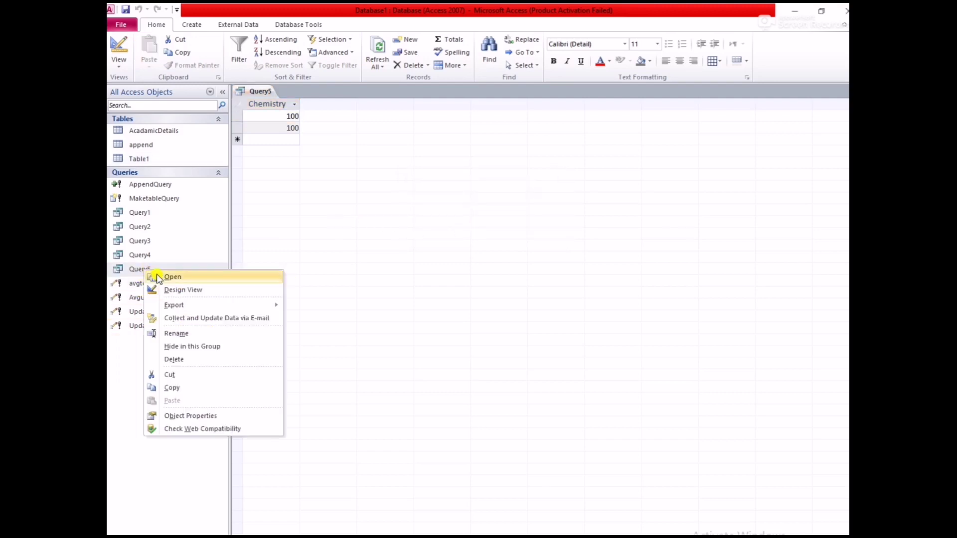
pyautogui.click(182, 289)
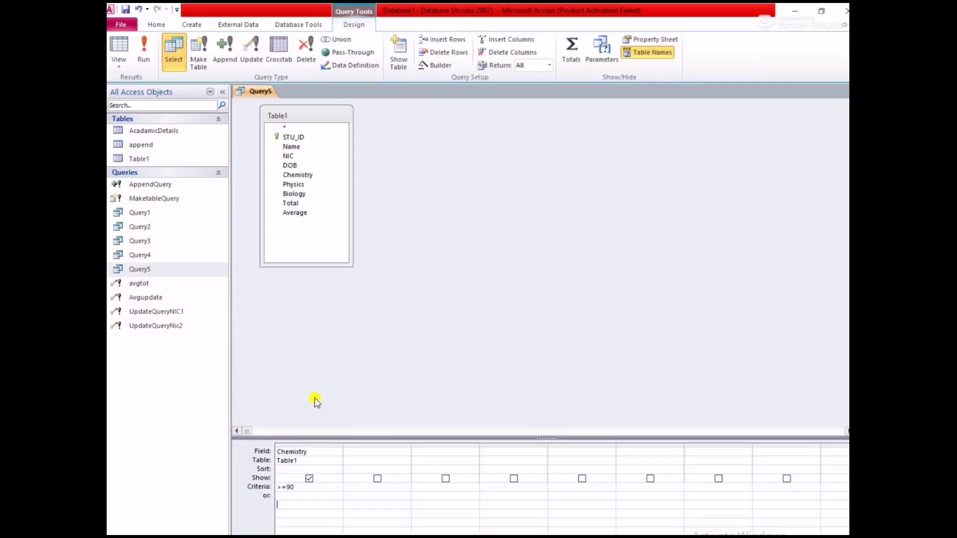
pyautogui.click(351, 453)
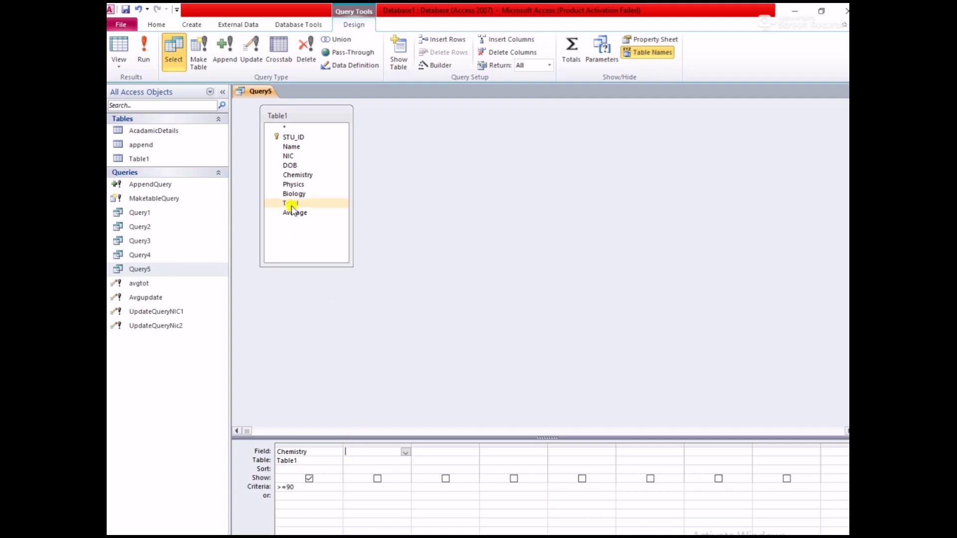
pyautogui.doubleClick(293, 146)
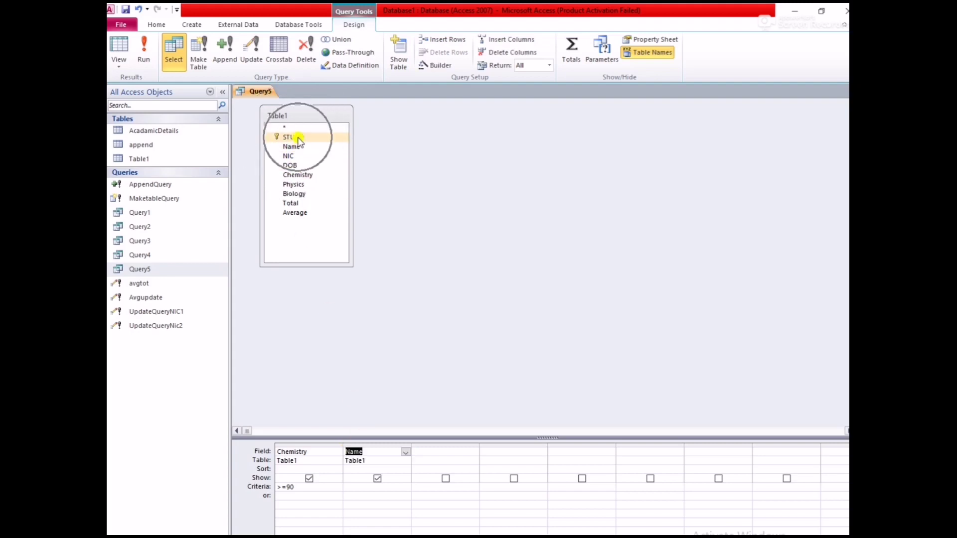
pyautogui.doubleClick(295, 138)
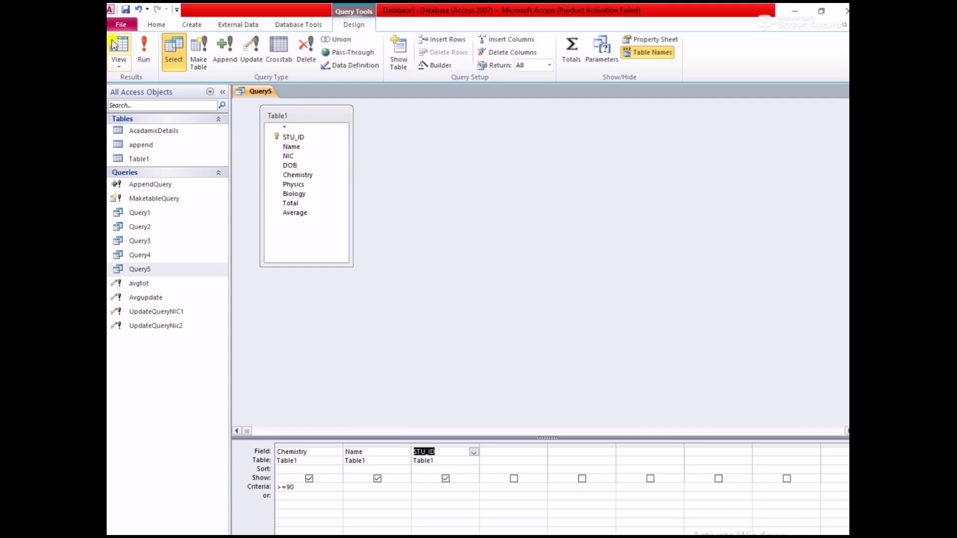
# Run Query5, compare its records with the Chemistry marks in Table1, and close both
pyautogui.click(146, 56)
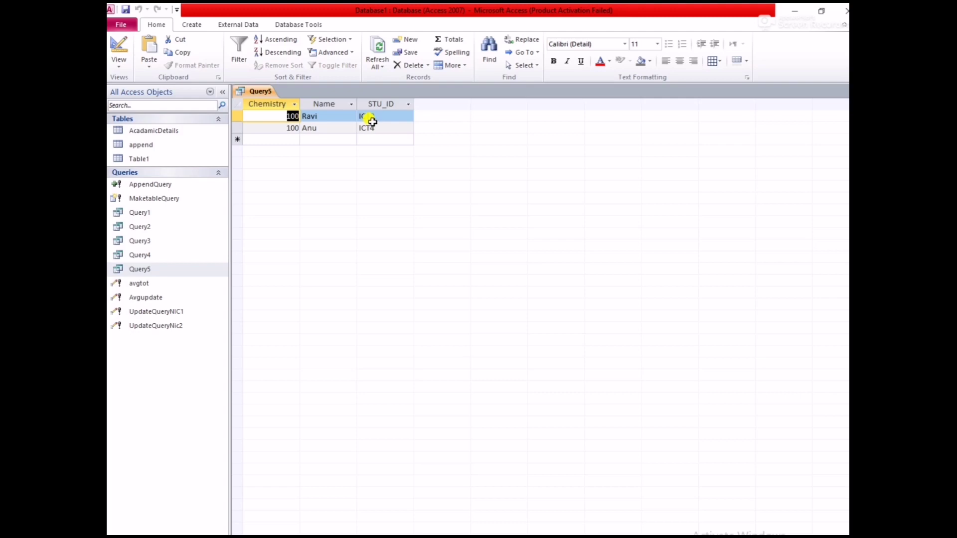
pyautogui.click(378, 133)
pyautogui.rightClick(141, 158)
pyautogui.click(159, 165)
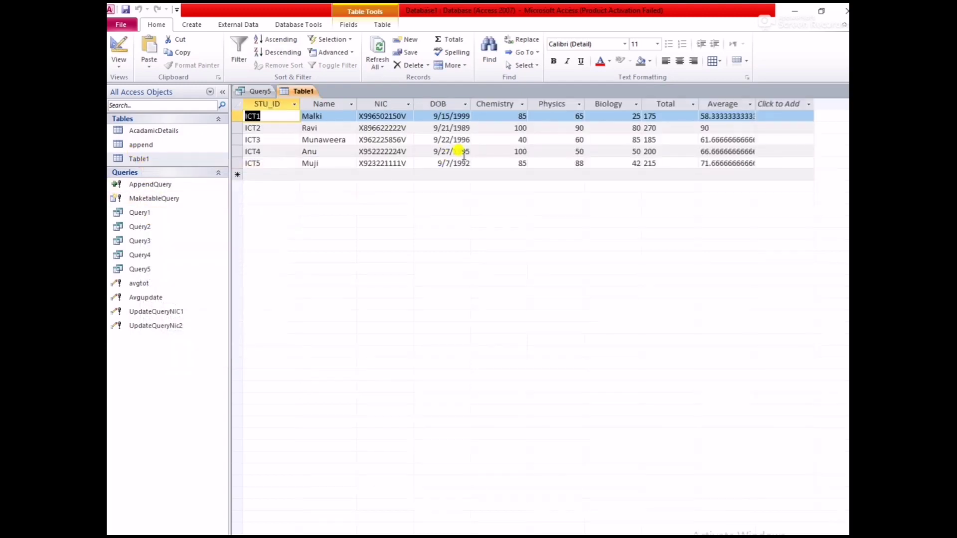
pyautogui.click(510, 155)
pyautogui.hotkey('ctrl', 'F4')
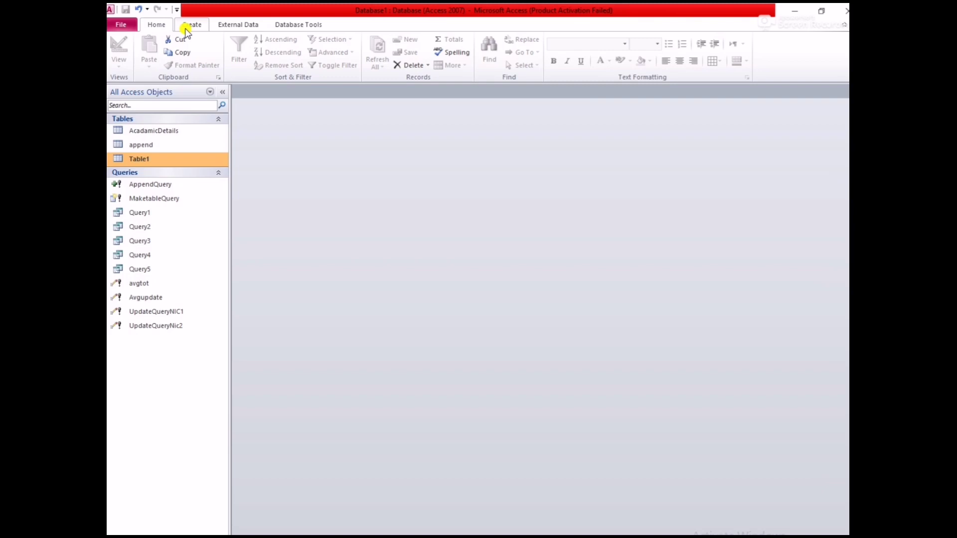
# Open the AcadamicDetails table and then Table1 to review their fields and records, closing each one
pyautogui.click(186, 31)
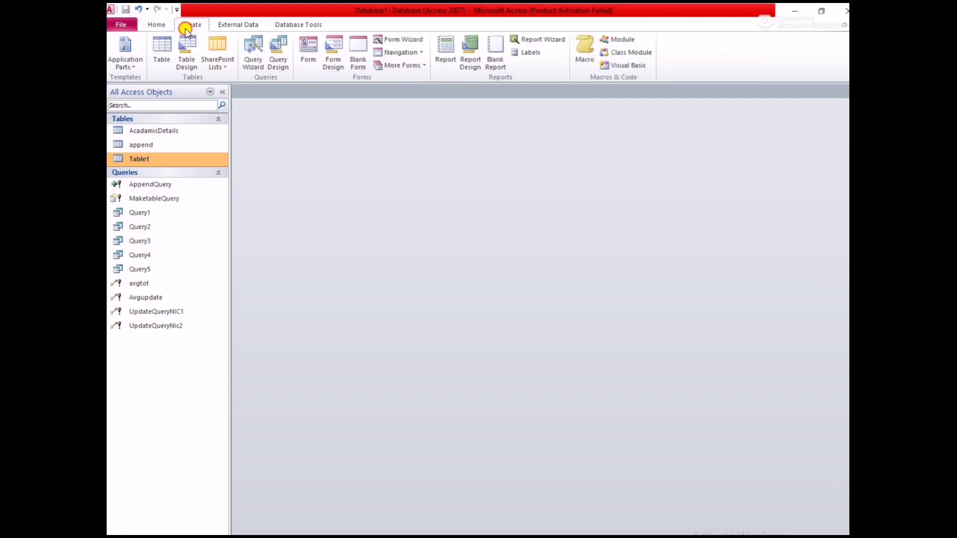
pyautogui.rightClick(173, 132)
pyautogui.click(200, 138)
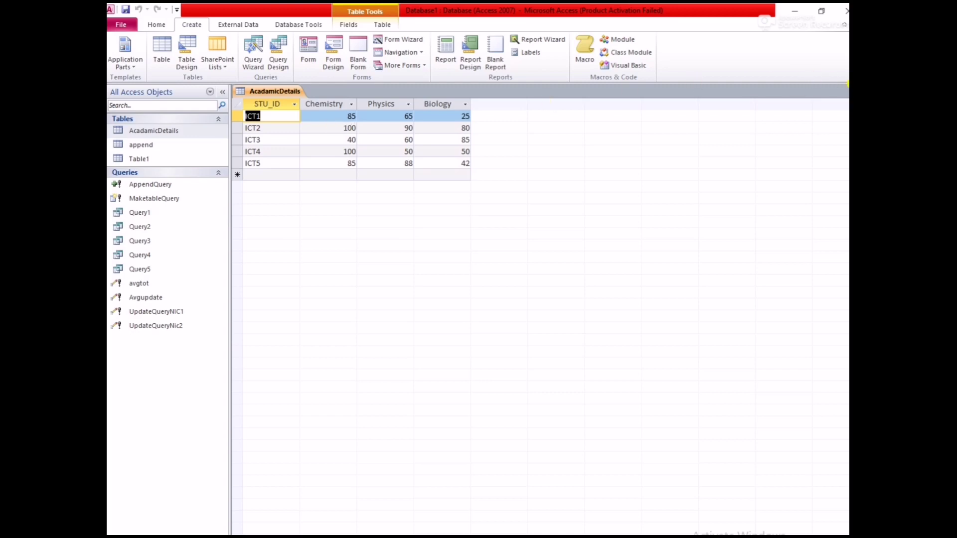
pyautogui.hotkey('ctrl', 'w')
pyautogui.rightClick(139, 158)
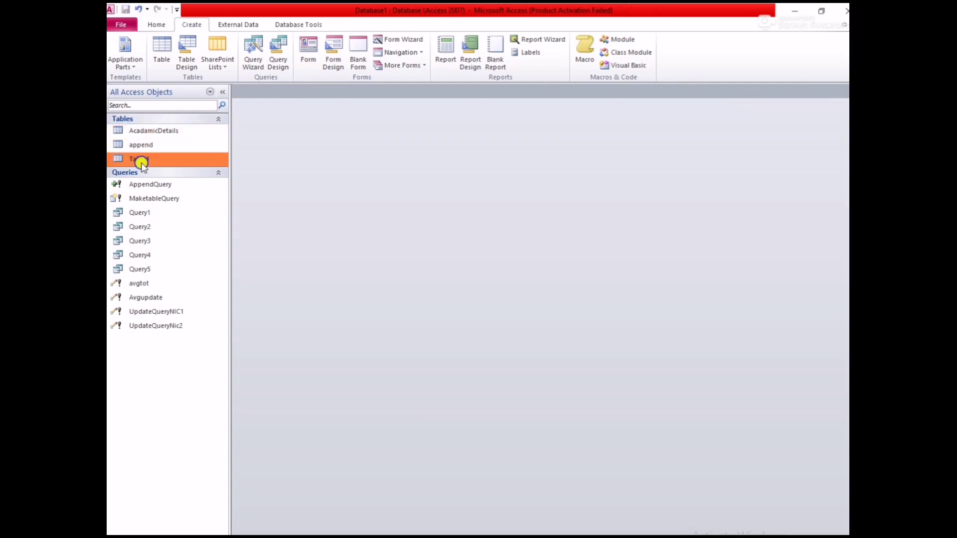
pyautogui.click(172, 170)
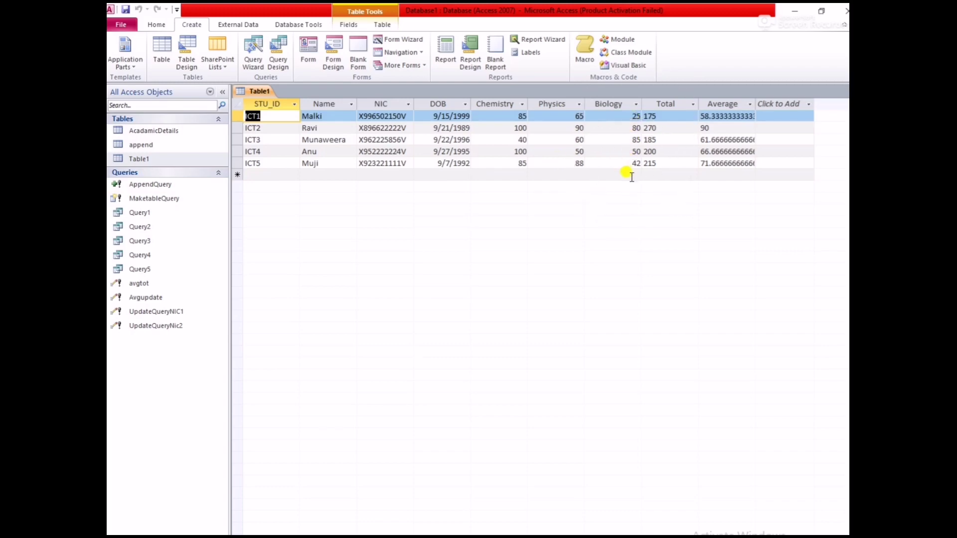
pyautogui.click(847, 93)
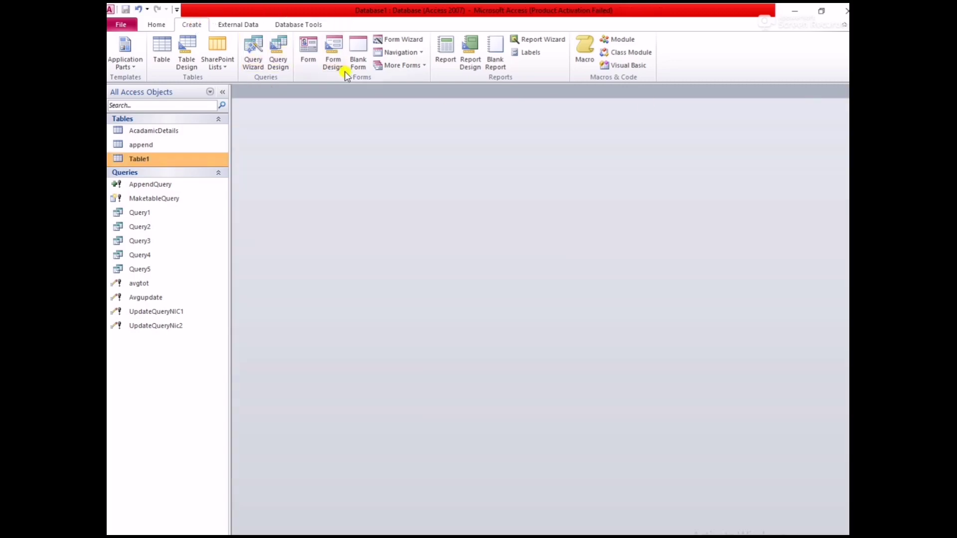
# Create a new query in Design view based on Table1 and enlarge its field list to show all fields
pyautogui.click(277, 72)
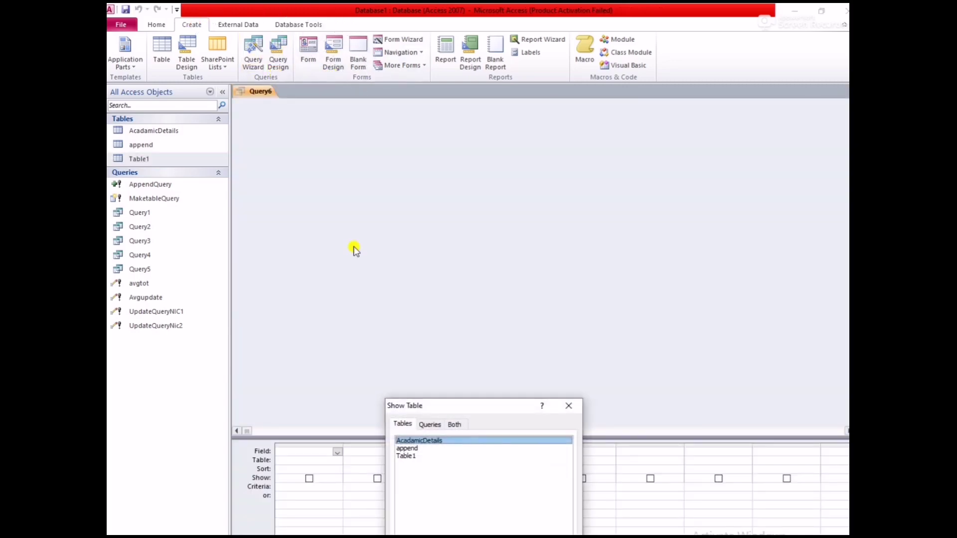
pyautogui.moveTo(432, 405); pyautogui.dragTo(407, 199)
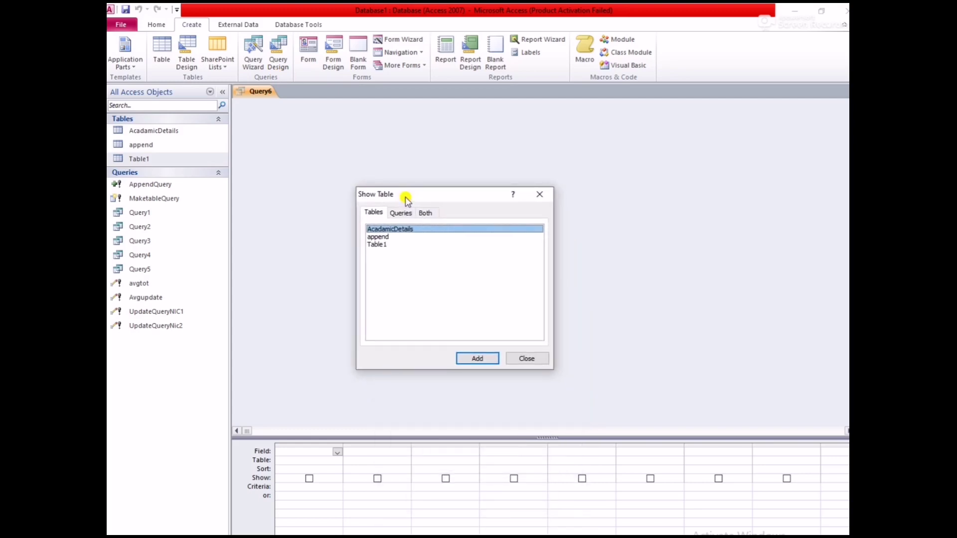
pyautogui.click(383, 245)
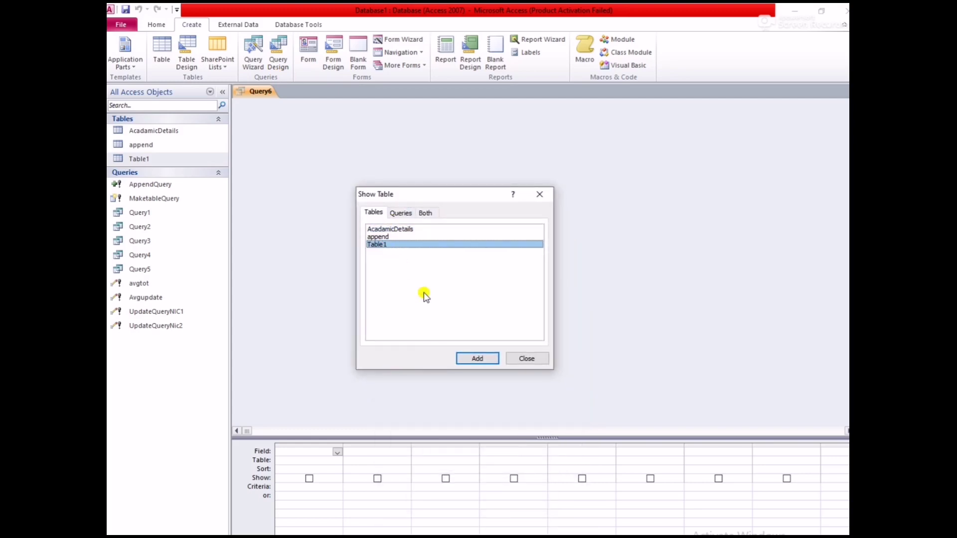
pyautogui.click(393, 246)
pyautogui.click(461, 358)
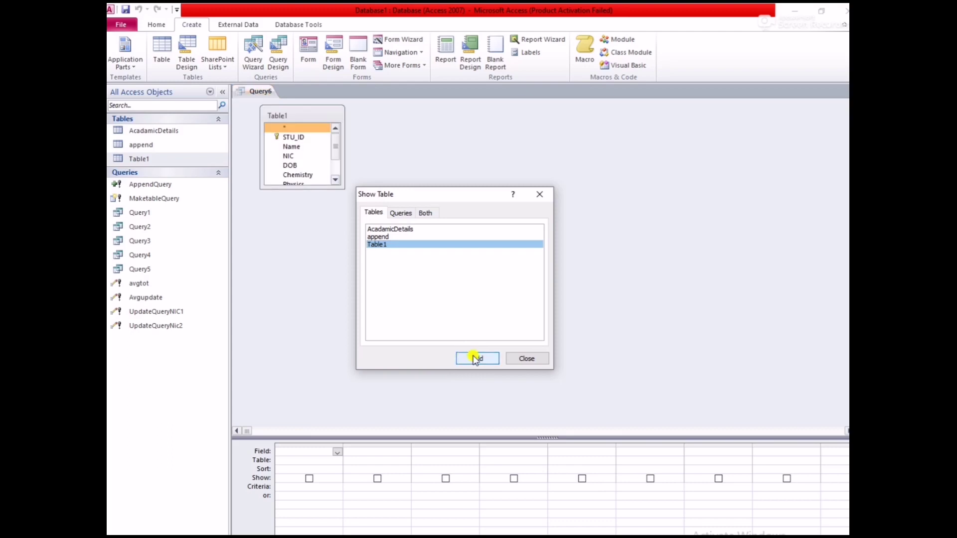
pyautogui.click(525, 358)
pyautogui.moveTo(321, 189); pyautogui.dragTo(316, 231)
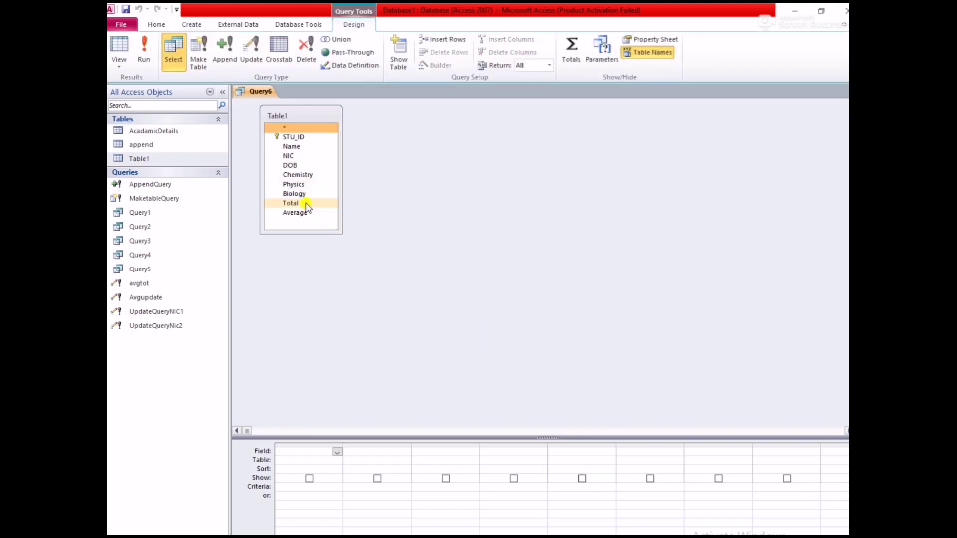
# Add the STU_ID, Name and Biology fields to the query and set the Biology criterion to <=50
pyautogui.doubleClick(295, 138)
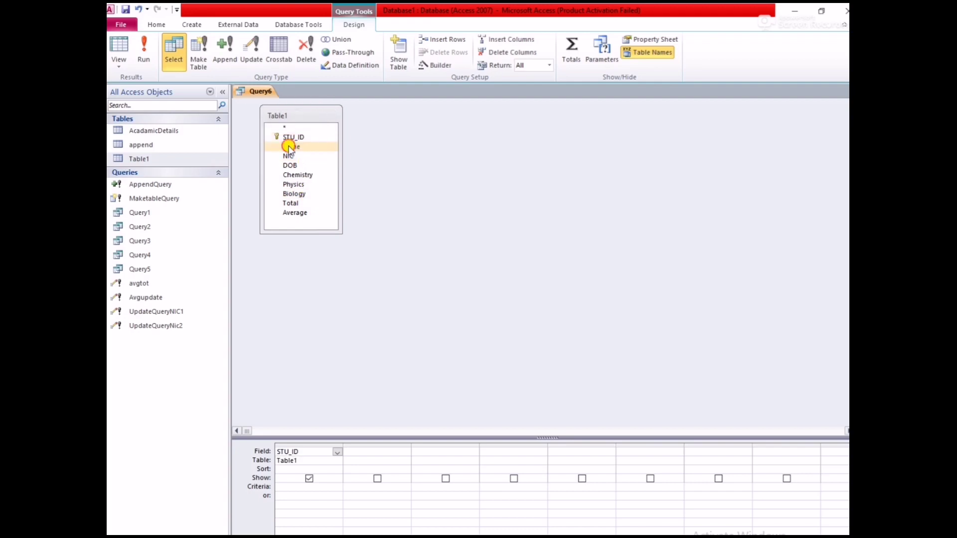
pyautogui.doubleClick(292, 147)
pyautogui.doubleClick(294, 194)
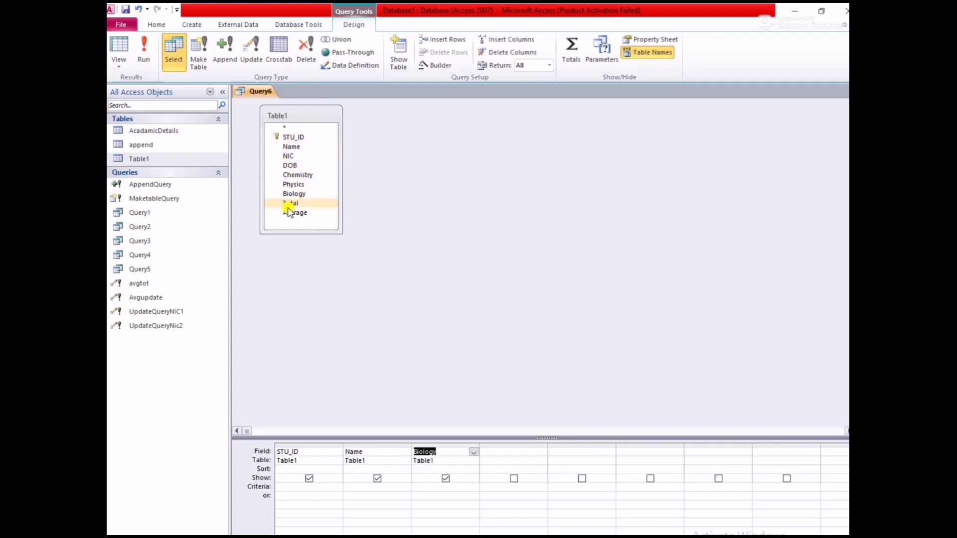
pyautogui.click(419, 481)
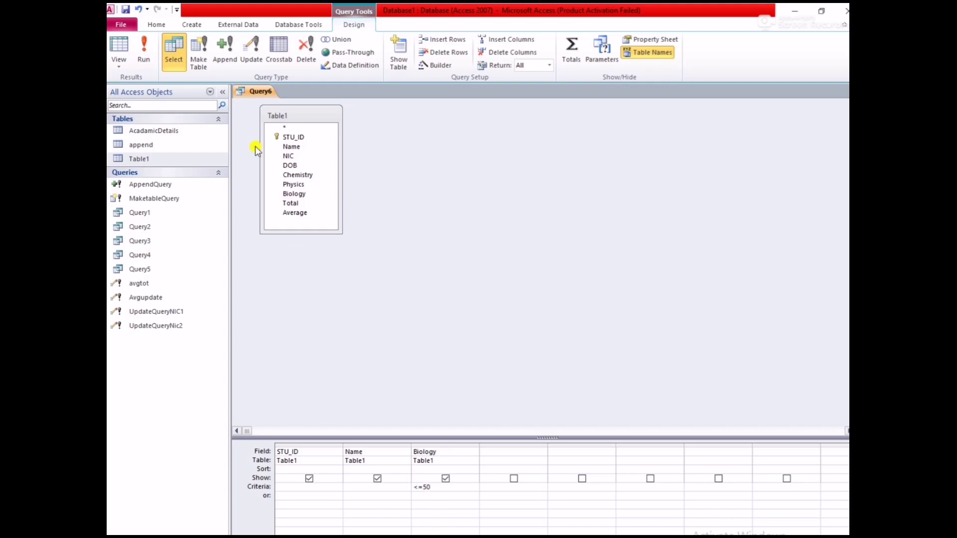
# Run the Biology query, check the returned records, and save it as Query6
pyautogui.click(144, 50)
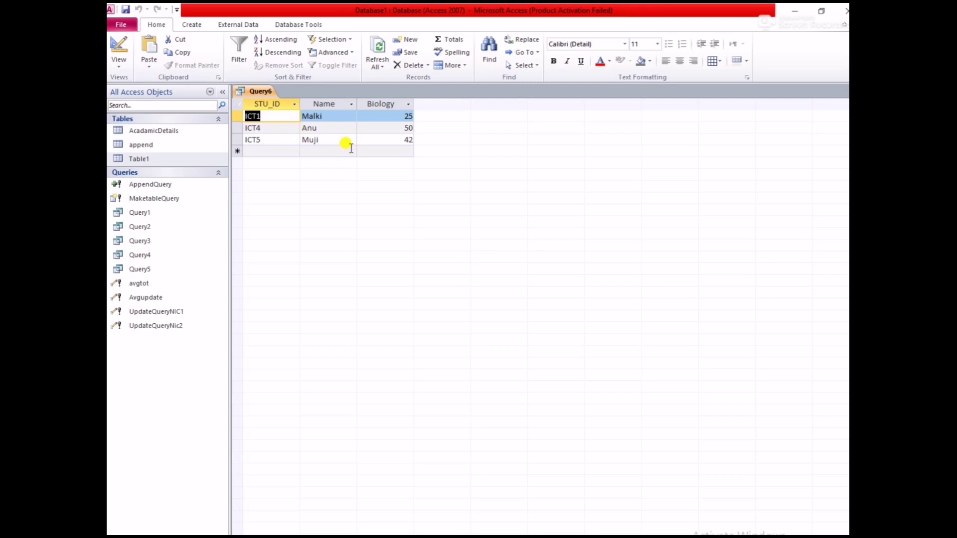
pyautogui.click(376, 135)
pyautogui.click(374, 133)
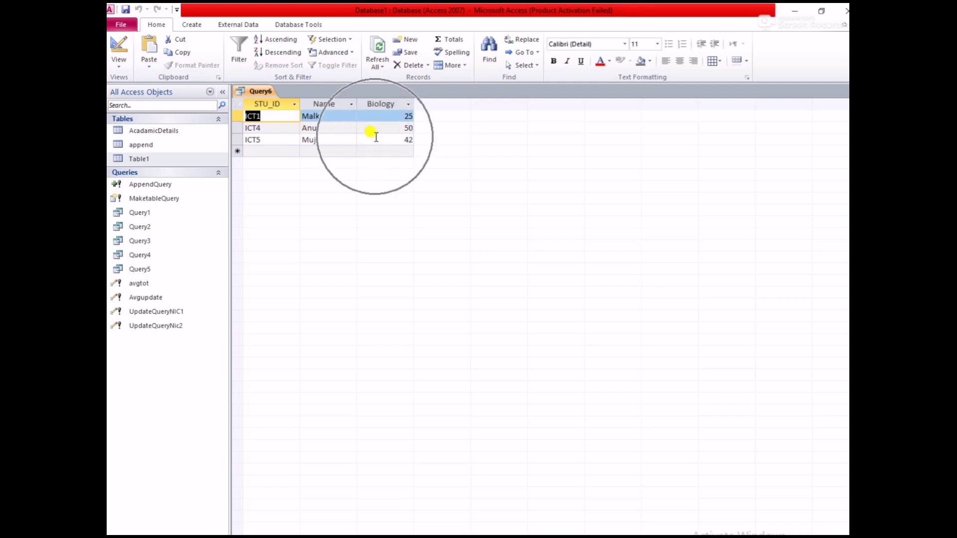
pyautogui.click(125, 10)
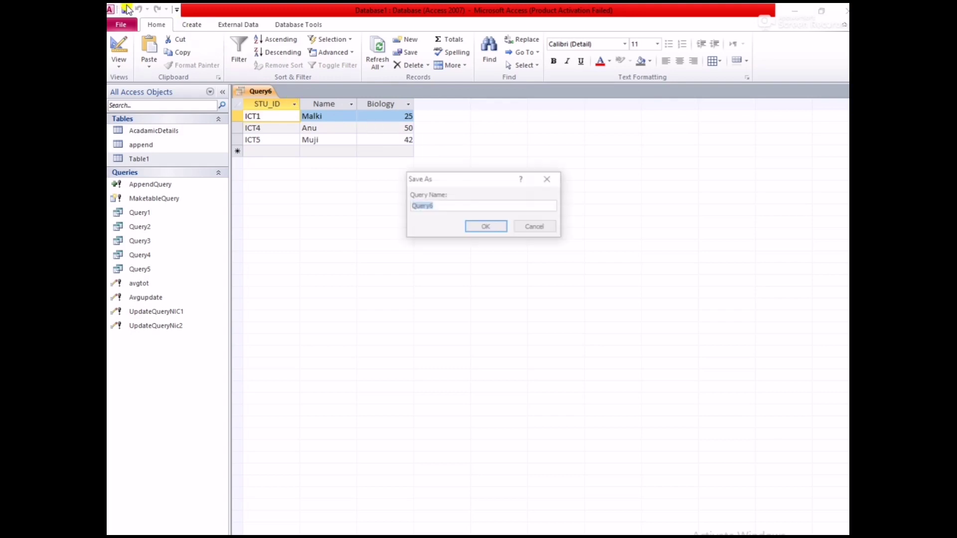
pyautogui.click(497, 226)
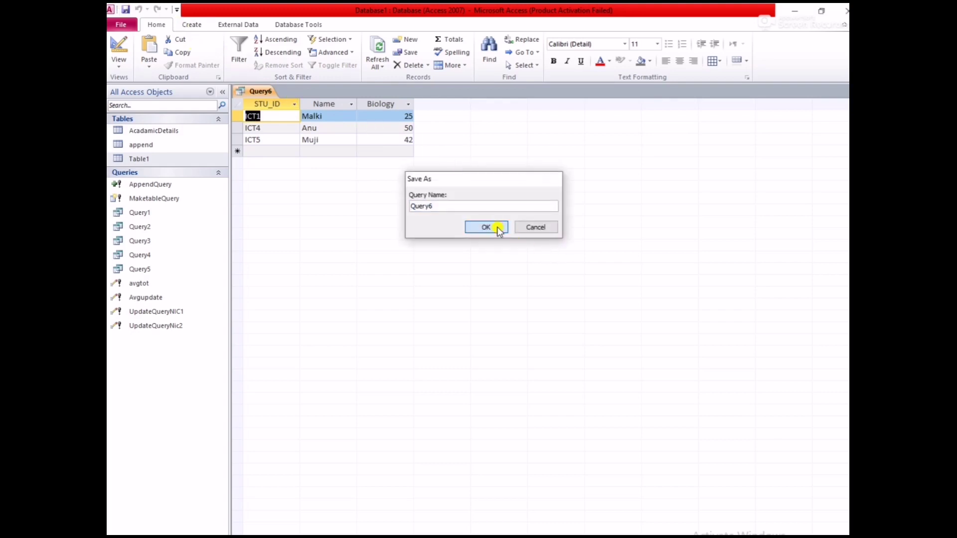
# Open Table1, copy the date of birth from the fourth record's DOB field, and close the table
pyautogui.rightClick(147, 158)
pyautogui.click(158, 166)
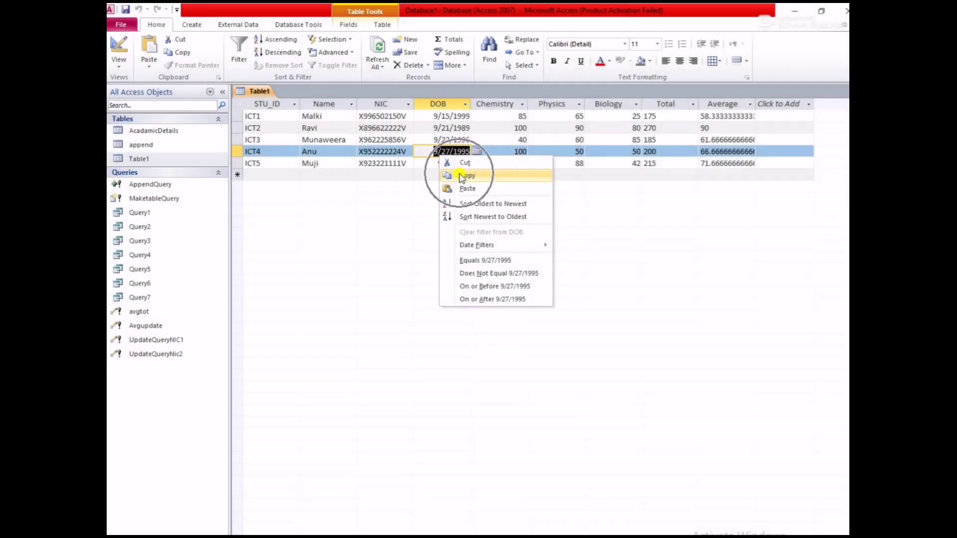
pyautogui.click(464, 176)
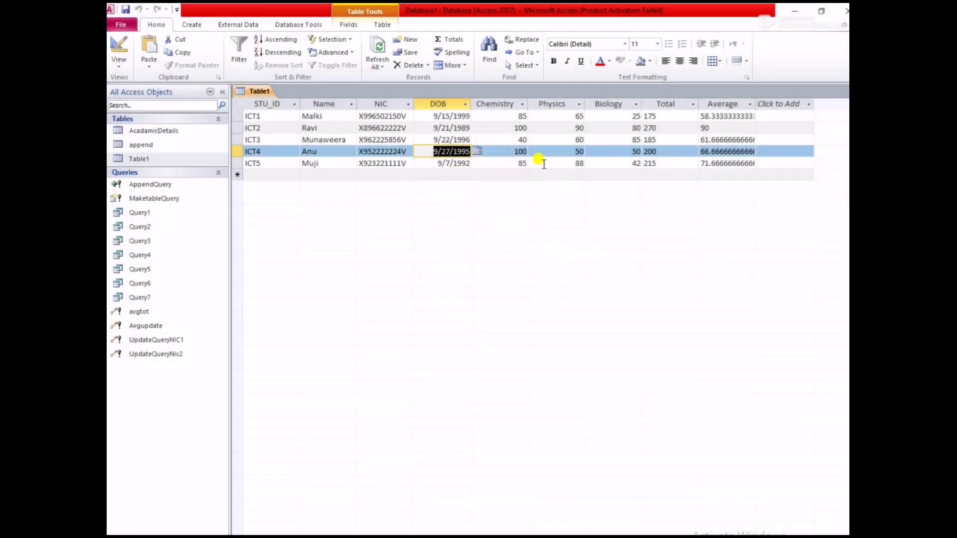
pyautogui.click(829, 103)
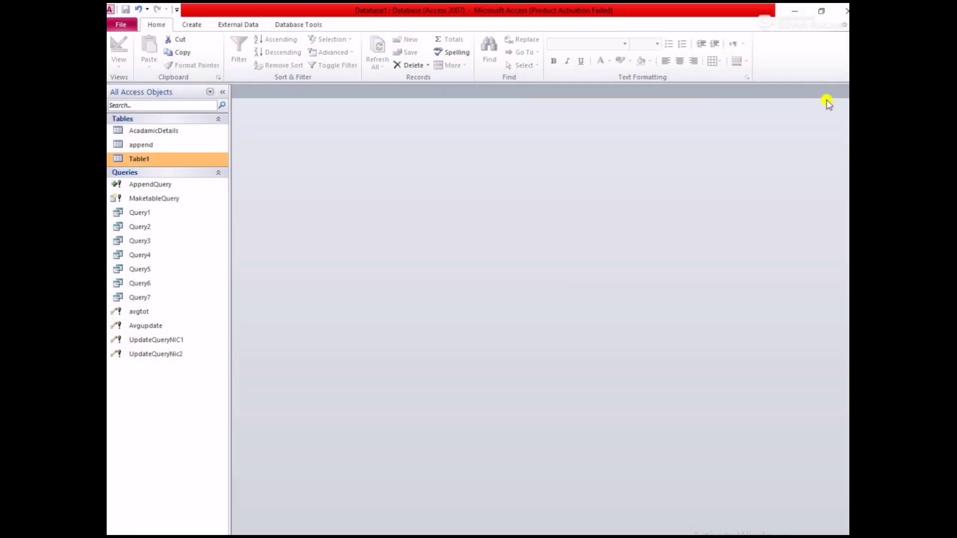
# Create another design-view query on Table1 and stretch its field list until every field fits
pyautogui.click(197, 26)
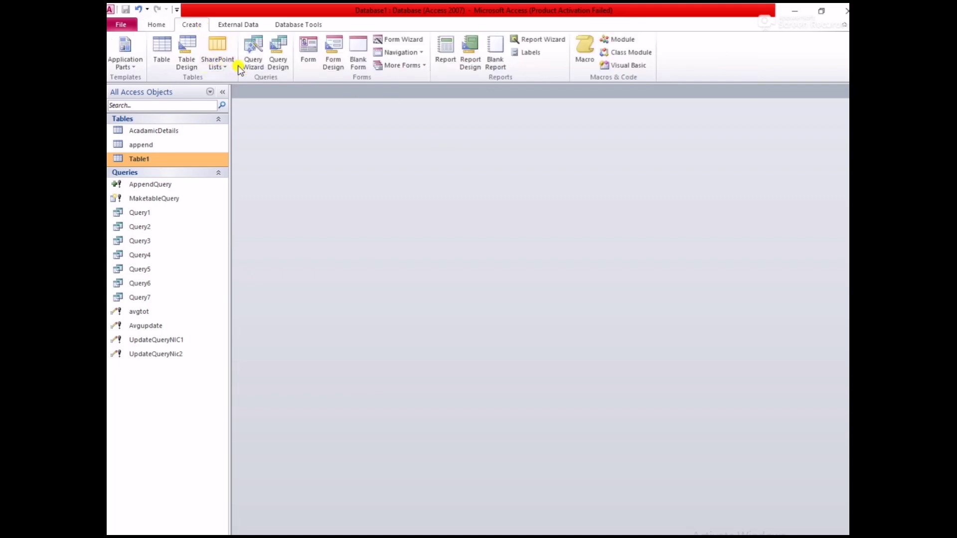
pyautogui.click(274, 67)
pyautogui.click(413, 456)
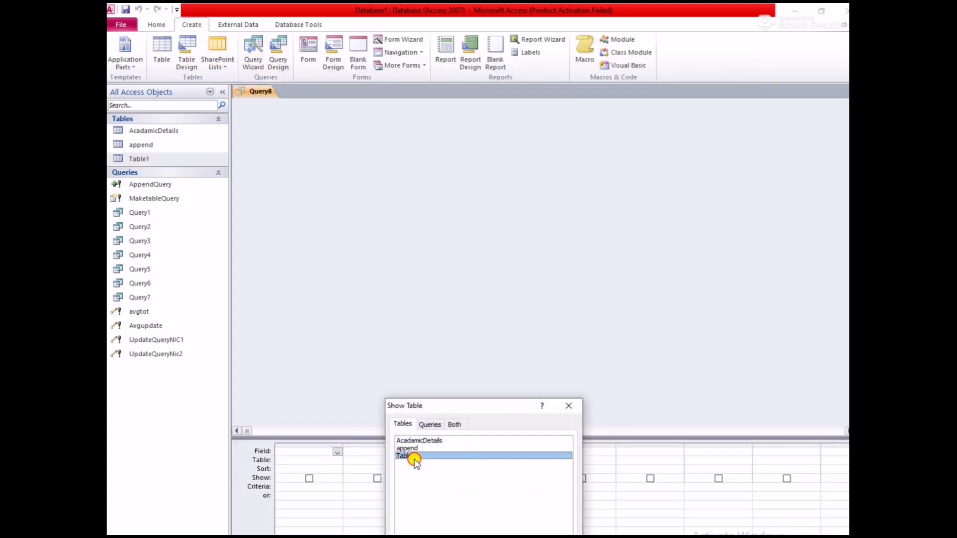
pyautogui.moveTo(483, 406); pyautogui.dragTo(461, 194)
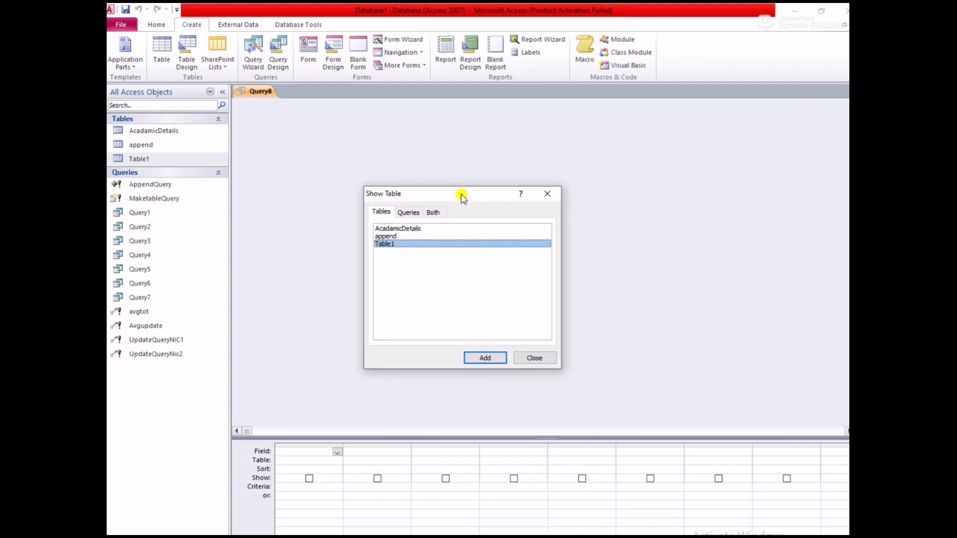
pyautogui.click(488, 358)
pyautogui.click(518, 358)
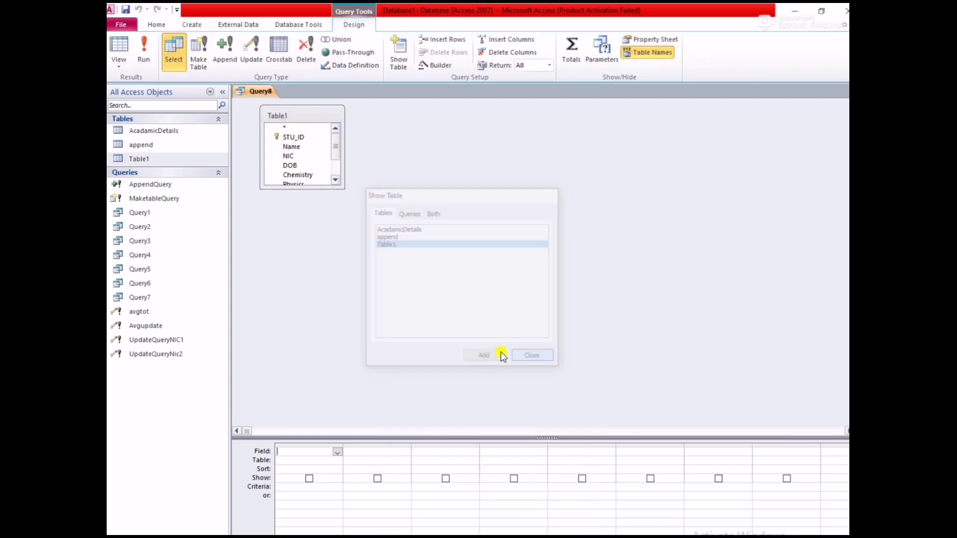
pyautogui.moveTo(326, 184); pyautogui.dragTo(362, 266)
# Add the STU_ID, Name, NIC and DOB fields and enter the copied date of birth as the DOB criterion
pyautogui.click(294, 137)
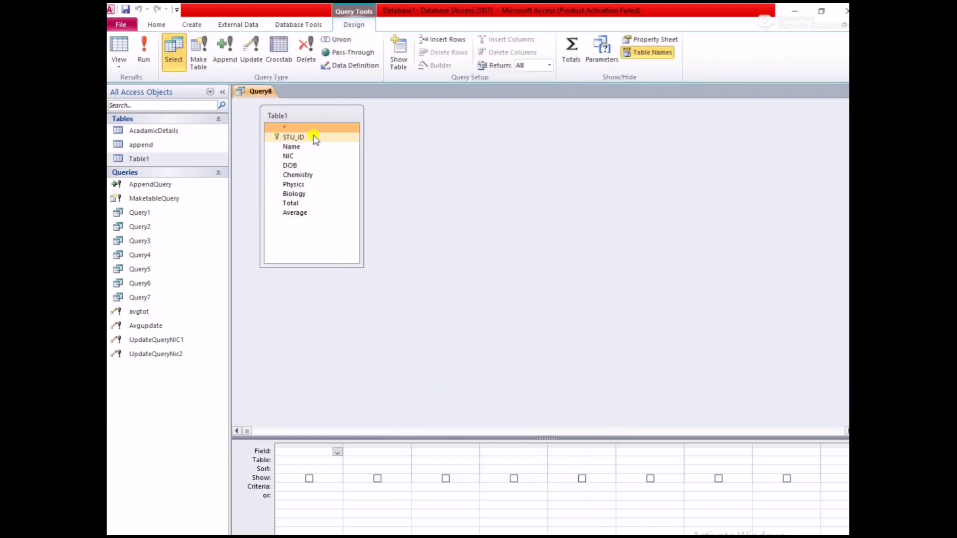
pyautogui.doubleClick(294, 137)
pyautogui.click(303, 148)
pyautogui.doubleClick(294, 155)
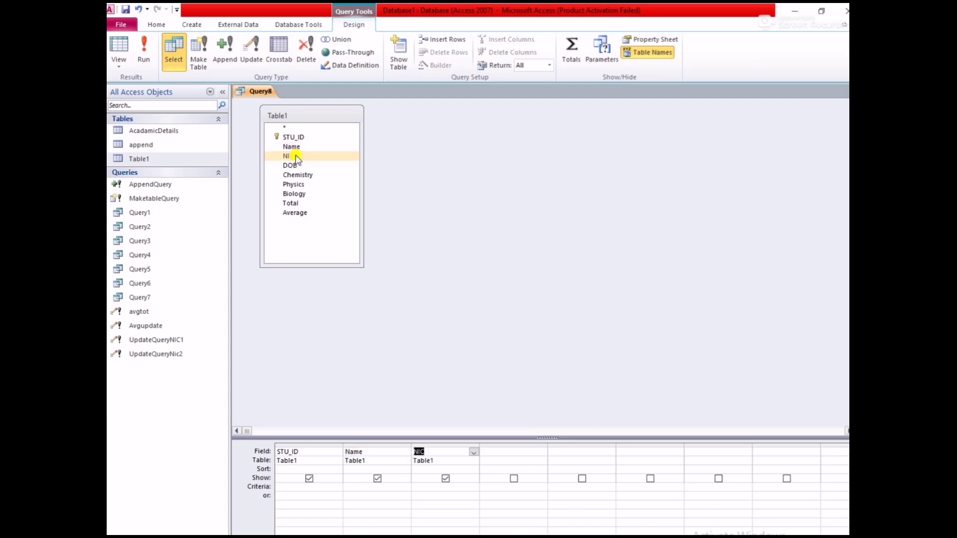
pyautogui.doubleClick(294, 164)
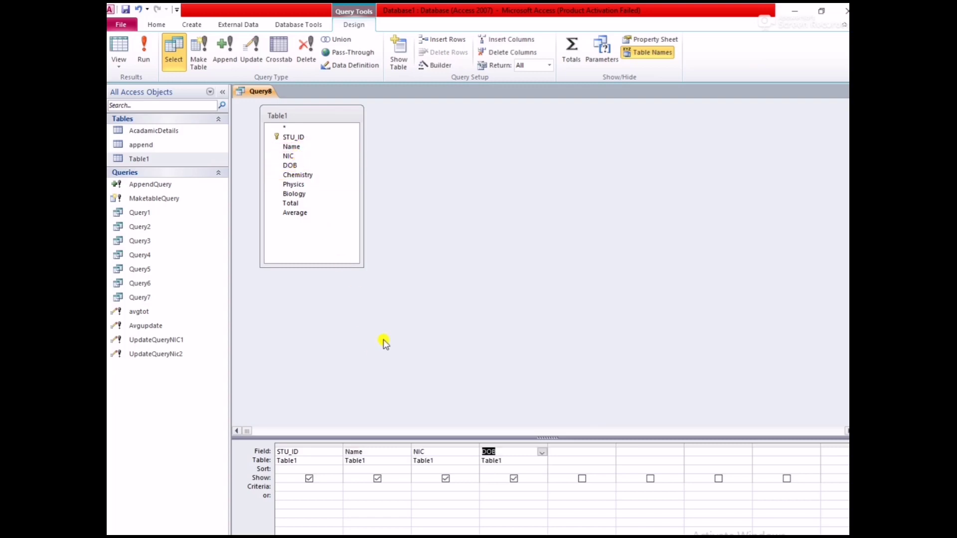
pyautogui.click(488, 487)
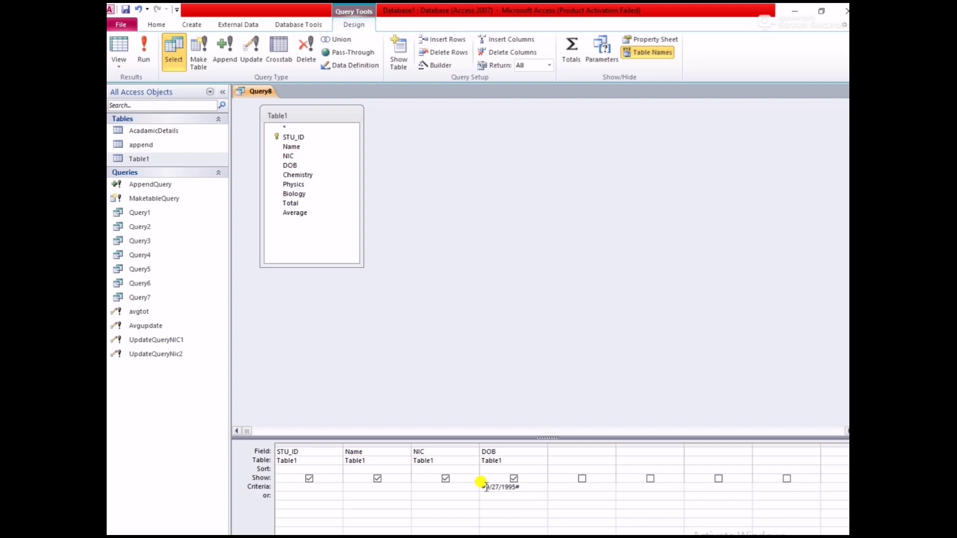
# Run the date-of-birth query and save it as Query8
pyautogui.click(142, 56)
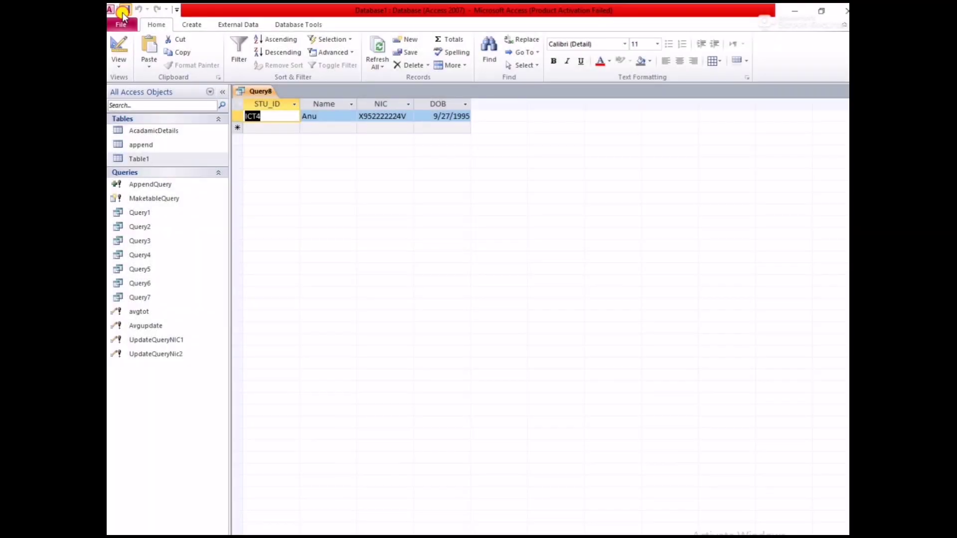
pyautogui.click(125, 11)
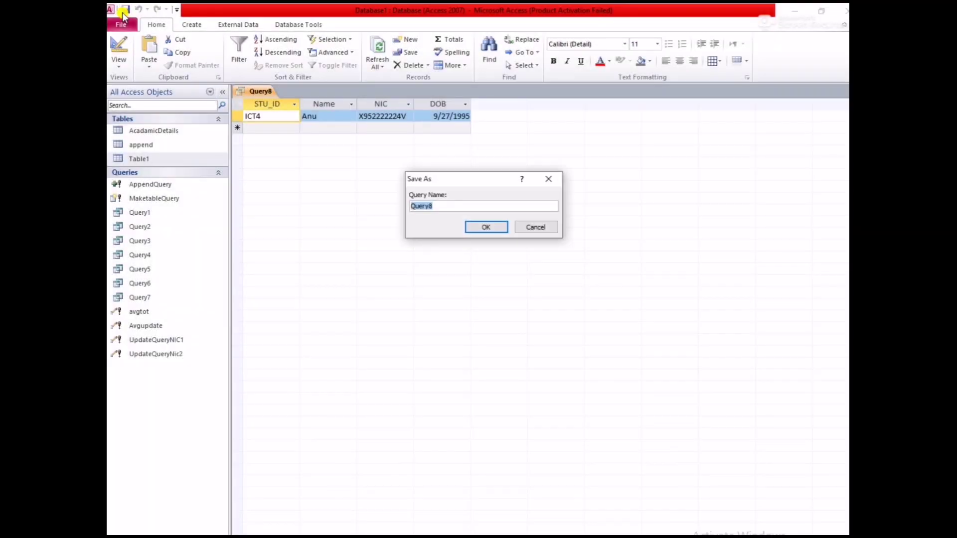
pyautogui.click(493, 228)
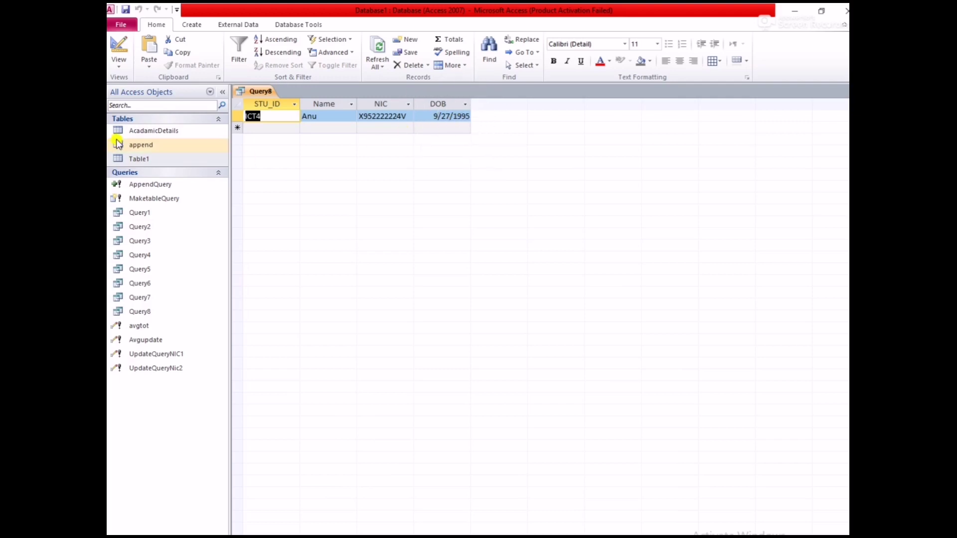
# Open the AcadamicDetails table and Table1 to review their records
pyautogui.rightClick(150, 131)
pyautogui.click(156, 135)
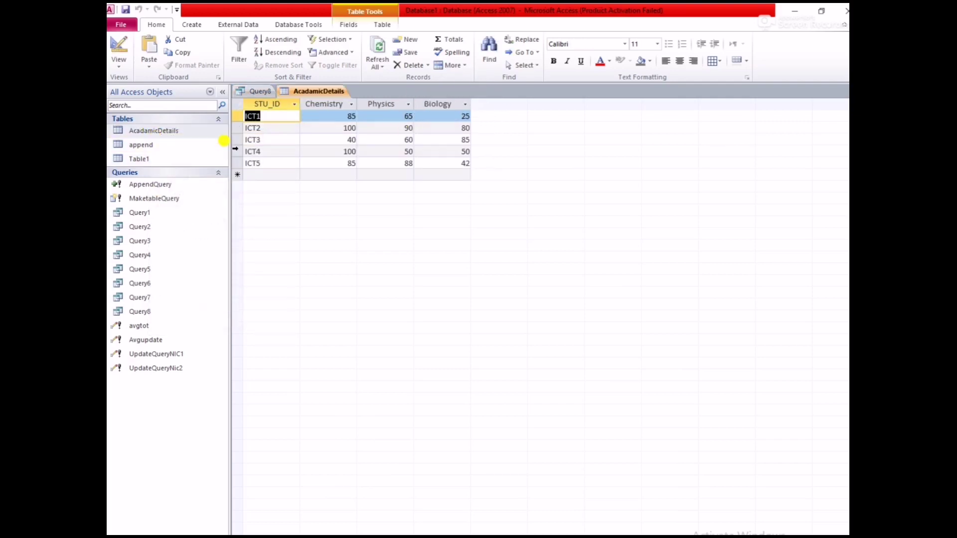
pyautogui.rightClick(152, 158)
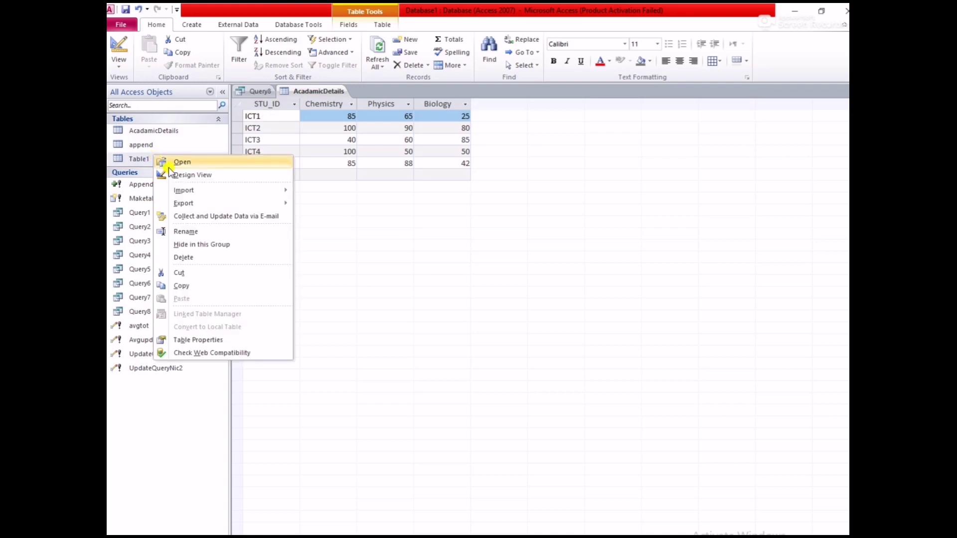
pyautogui.click(172, 163)
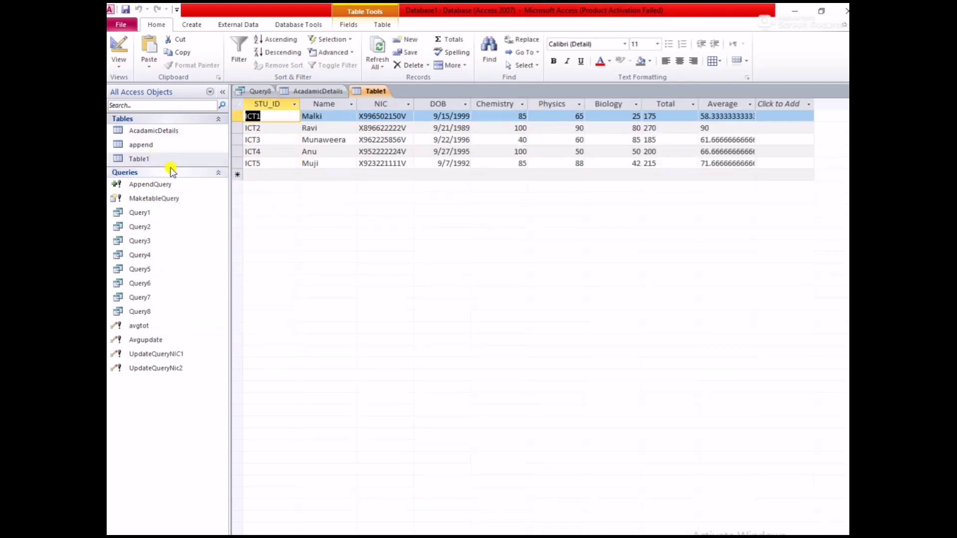
# Open Query8 in Design view and put > before the date in the DOB criterion
pyautogui.rightClick(127, 312)
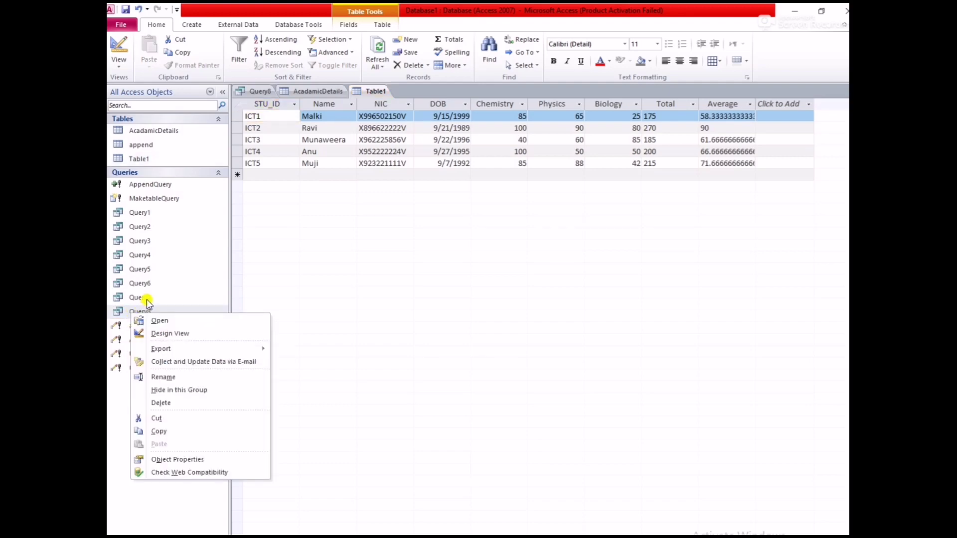
pyautogui.click(155, 334)
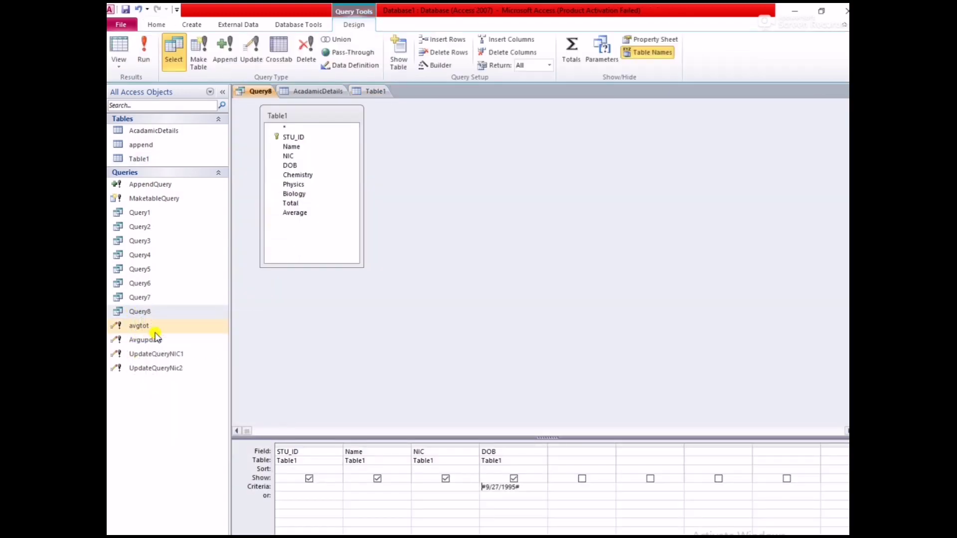
pyautogui.click(484, 487)
pyautogui.write('>')
pyautogui.click(513, 506)
pyautogui.click(516, 507)
pyautogui.click(515, 507)
pyautogui.click(513, 507)
pyautogui.click(489, 489)
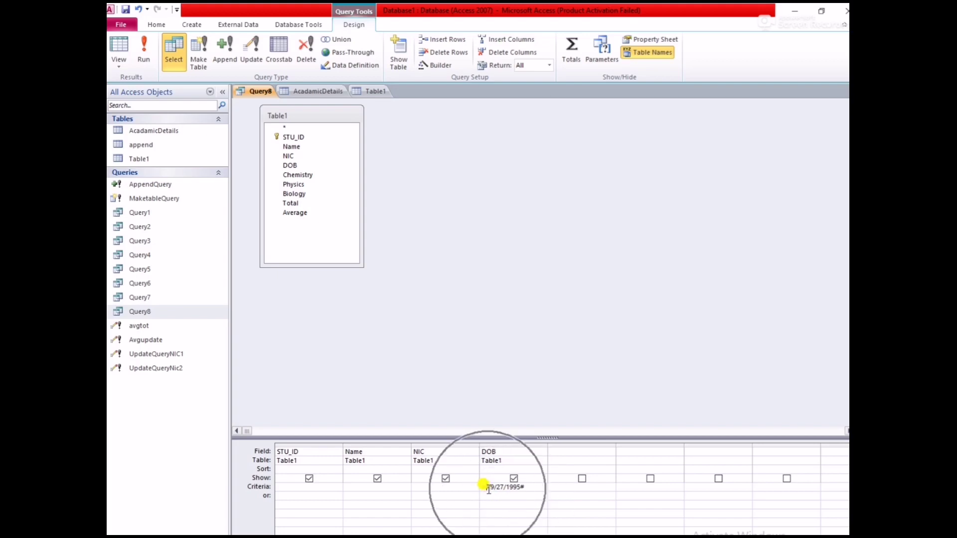
pyautogui.write('>')
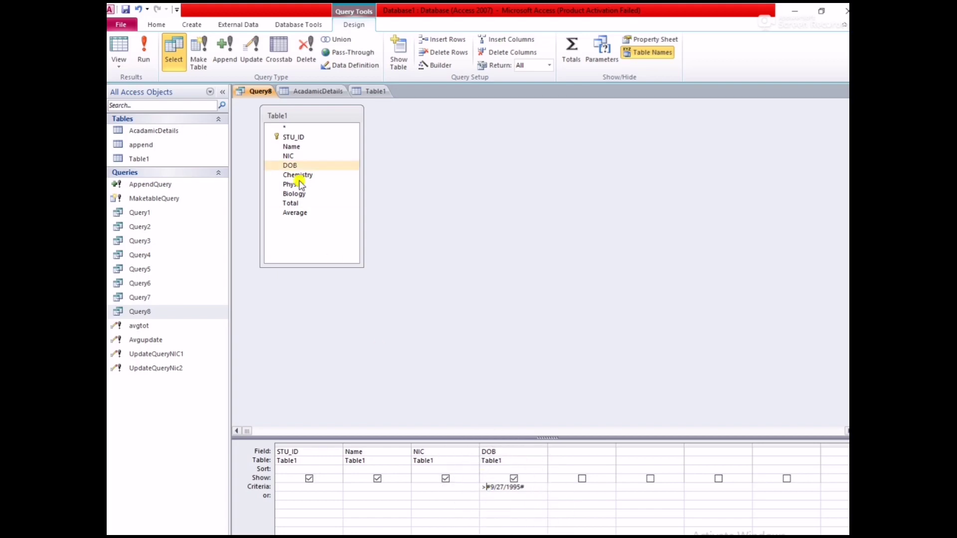
# Run the modified Query8, check the DOB values it returns, and save the query
pyautogui.click(144, 53)
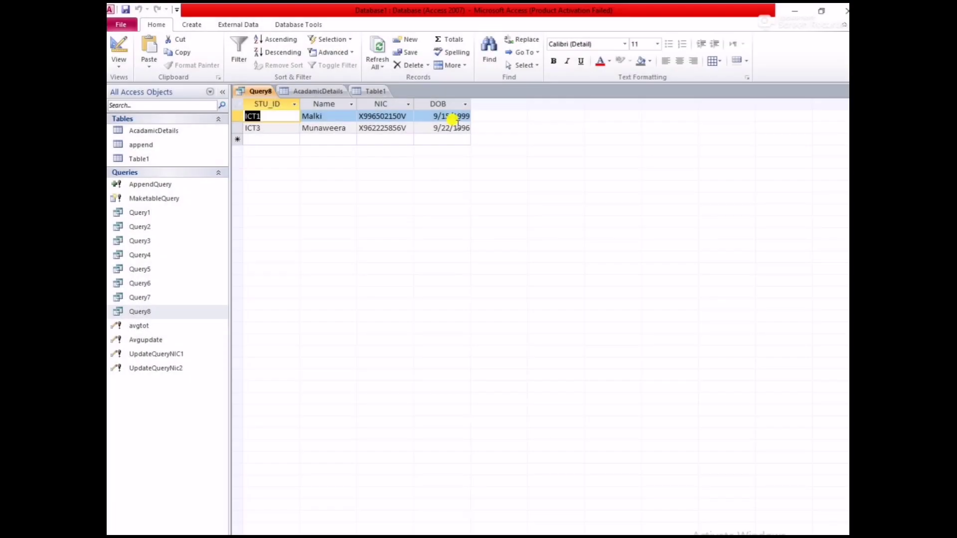
pyautogui.click(126, 11)
pyautogui.moveTo(382, 537)
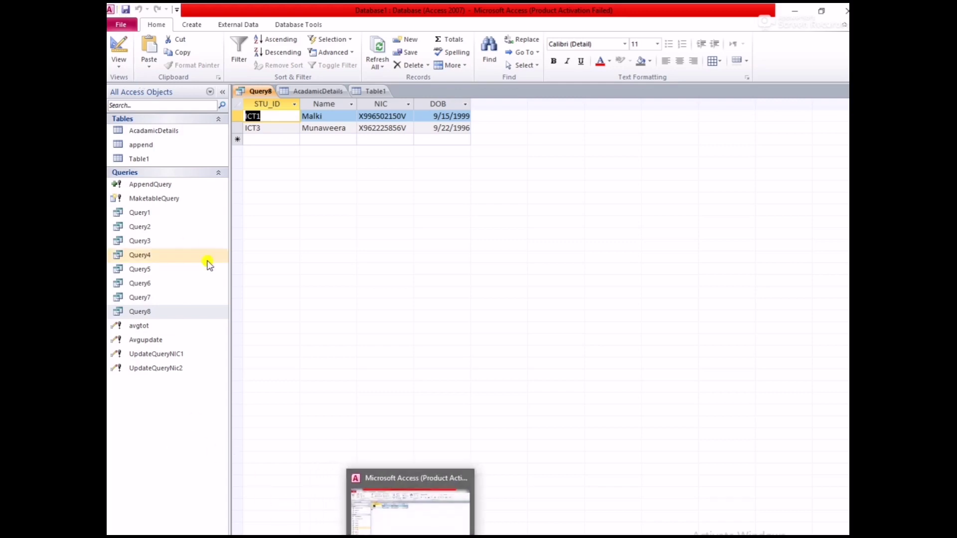
# Open the AcadamicDetails table and Table1, and compare the DOB values in Table1 with the Query8 criterion
pyautogui.click(125, 128)
pyautogui.rightClick(125, 129)
pyautogui.click(131, 133)
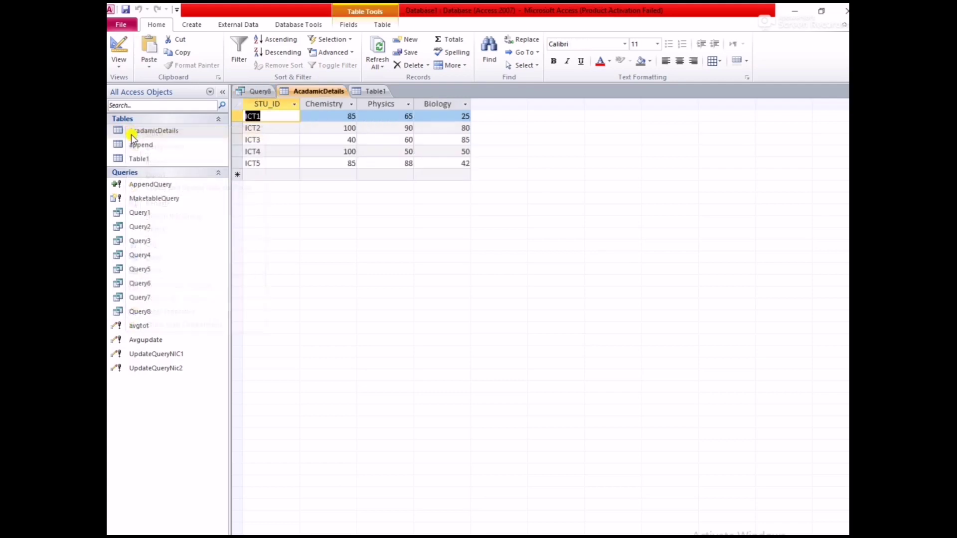
pyautogui.rightClick(151, 158)
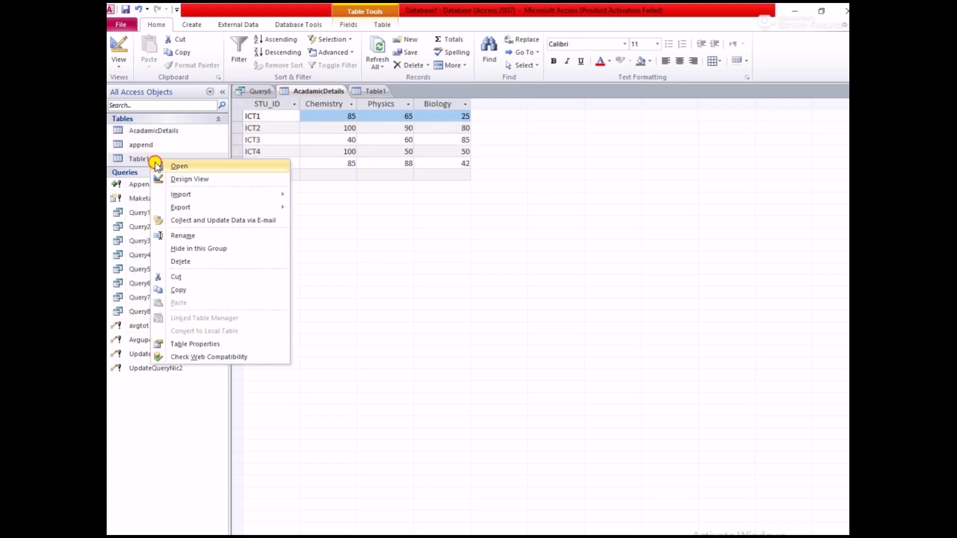
pyautogui.click(155, 163)
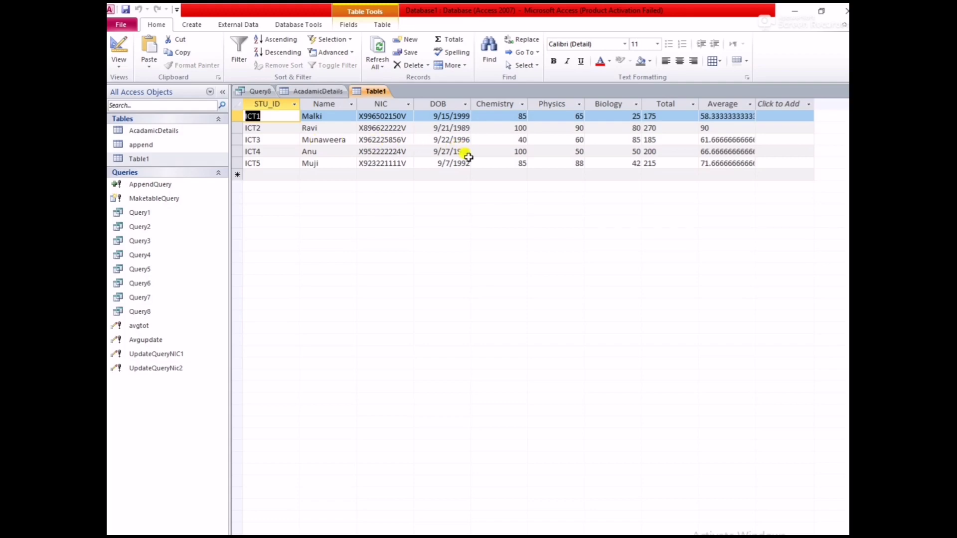
pyautogui.click(468, 142)
pyautogui.click(456, 156)
pyautogui.click(435, 156)
pyautogui.click(407, 139)
pyautogui.click(434, 170)
# Close Table1, AcadamicDetails and Query8
pyautogui.click(847, 91)
pyautogui.click(847, 91)
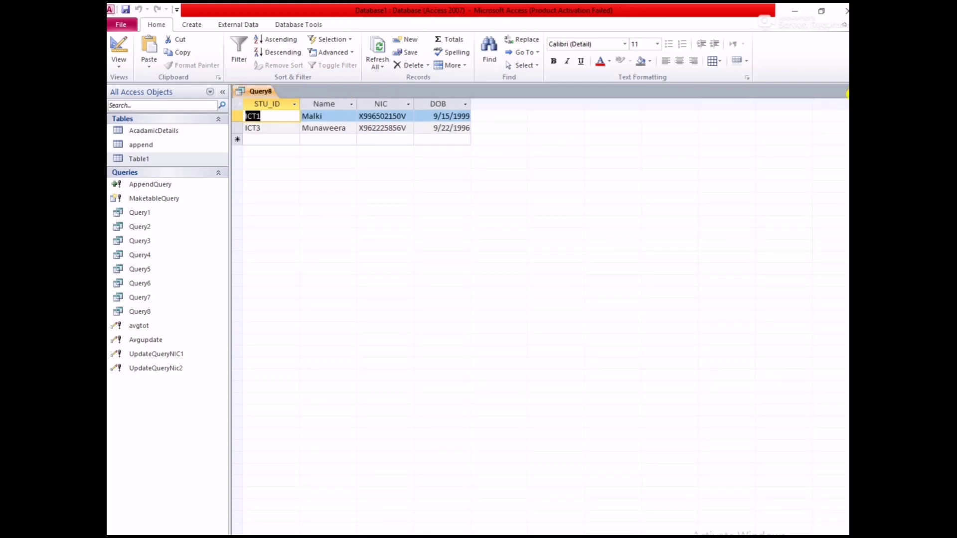
pyautogui.click(847, 91)
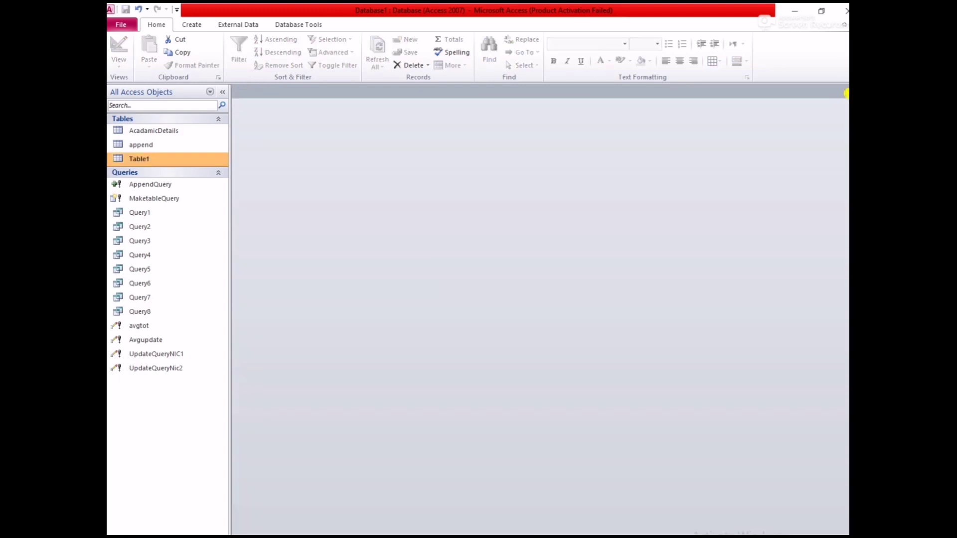
# Create a new query in Design view based on Table1 and enlarge its field list to show all fields
pyautogui.click(194, 28)
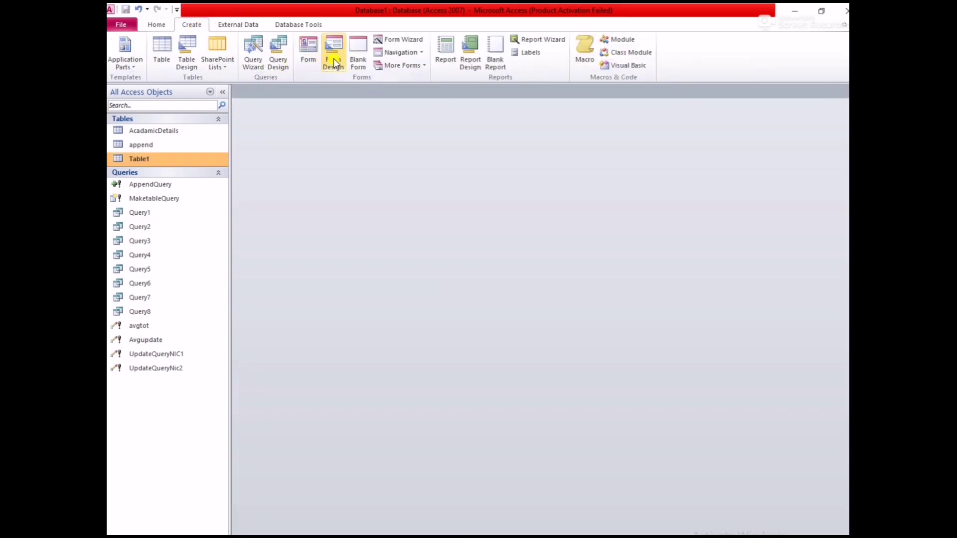
pyautogui.click(277, 60)
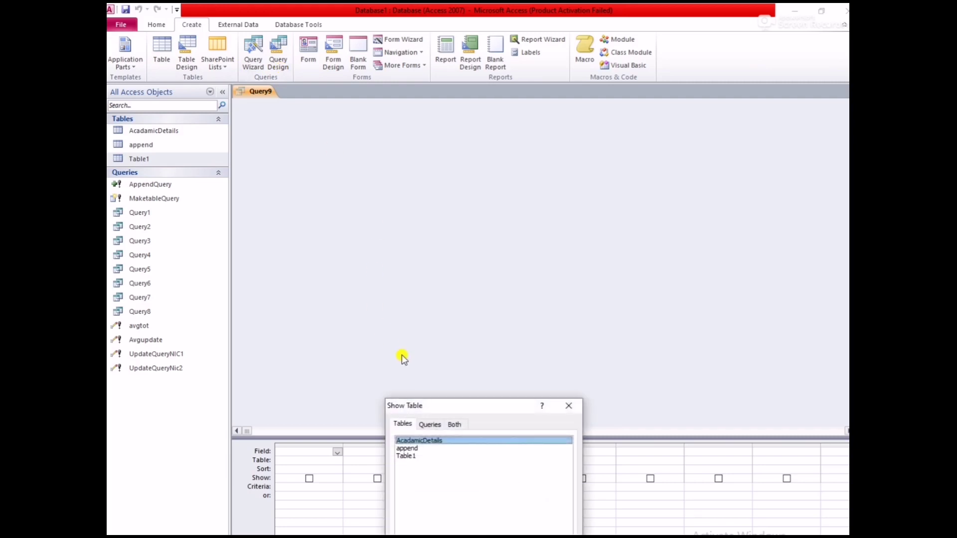
pyautogui.click(408, 457)
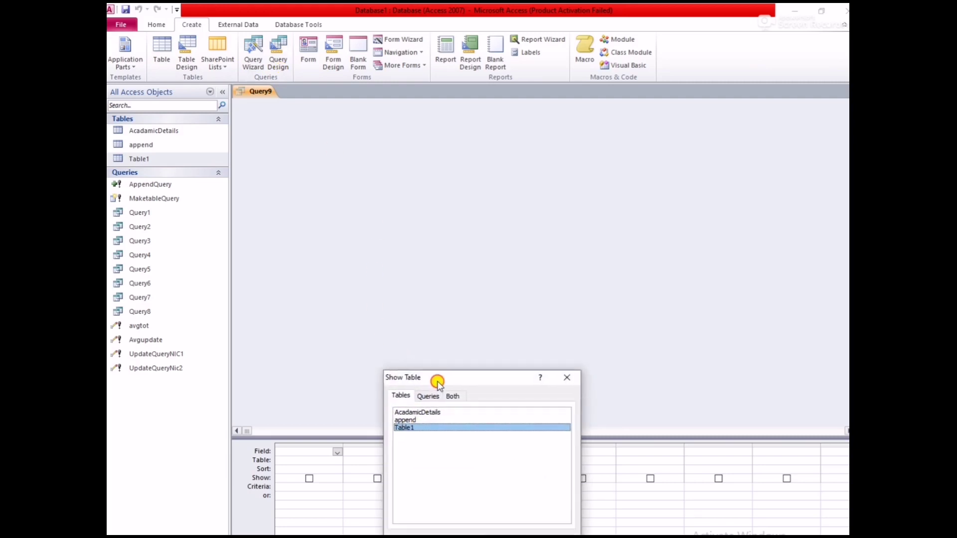
pyautogui.click(499, 389)
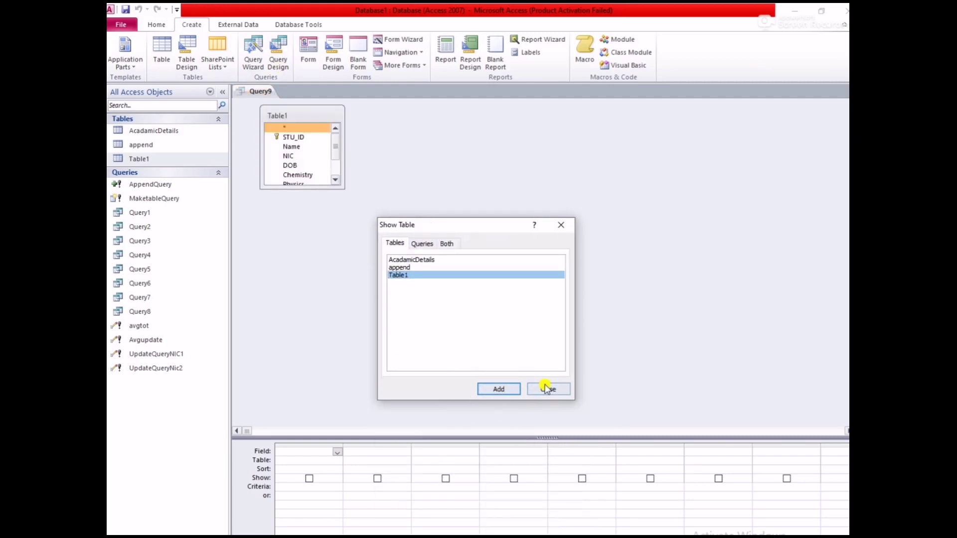
pyautogui.click(549, 389)
pyautogui.moveTo(304, 187); pyautogui.dragTo(316, 264)
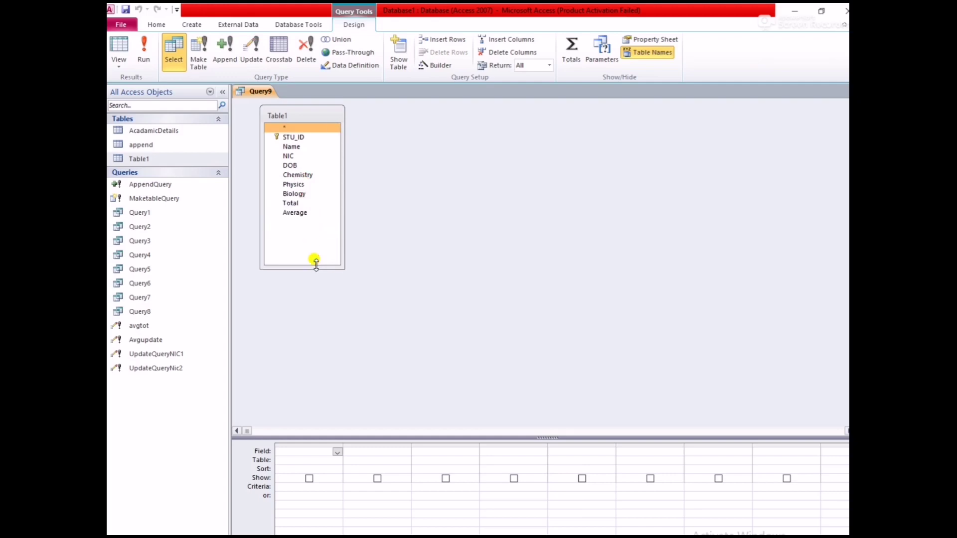
# Add the STU_ID field, change the query type to Delete, and set the STU_ID criterion to "ICT1"
pyautogui.doubleClick(294, 138)
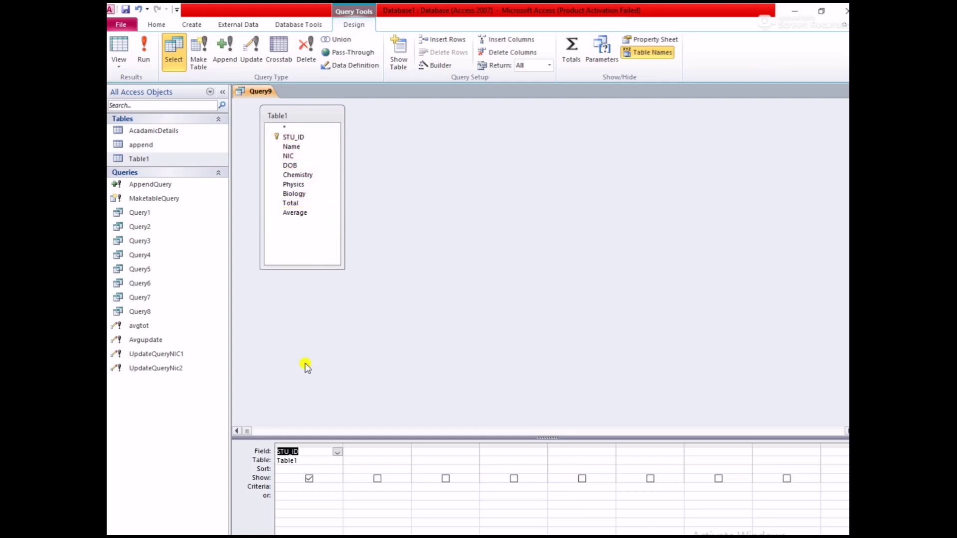
pyautogui.click(295, 487)
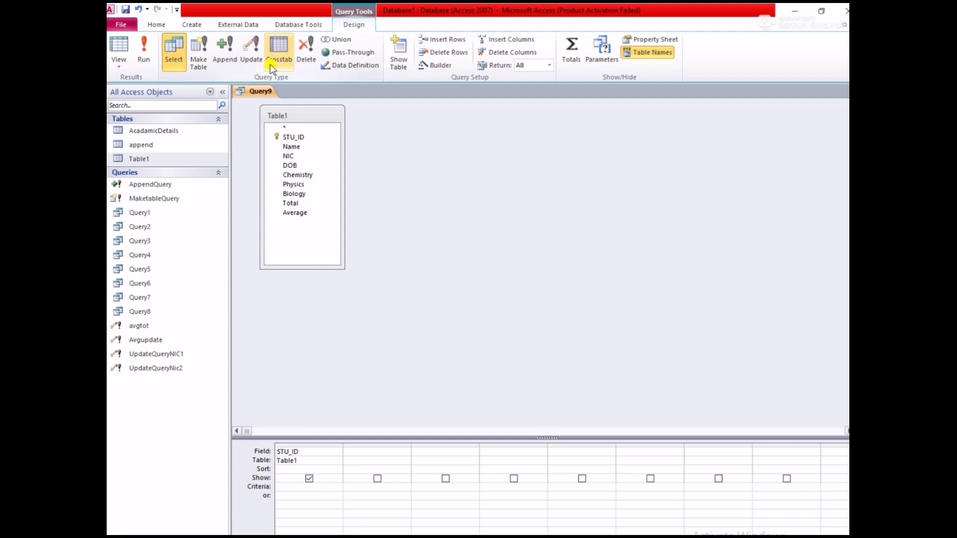
pyautogui.click(306, 50)
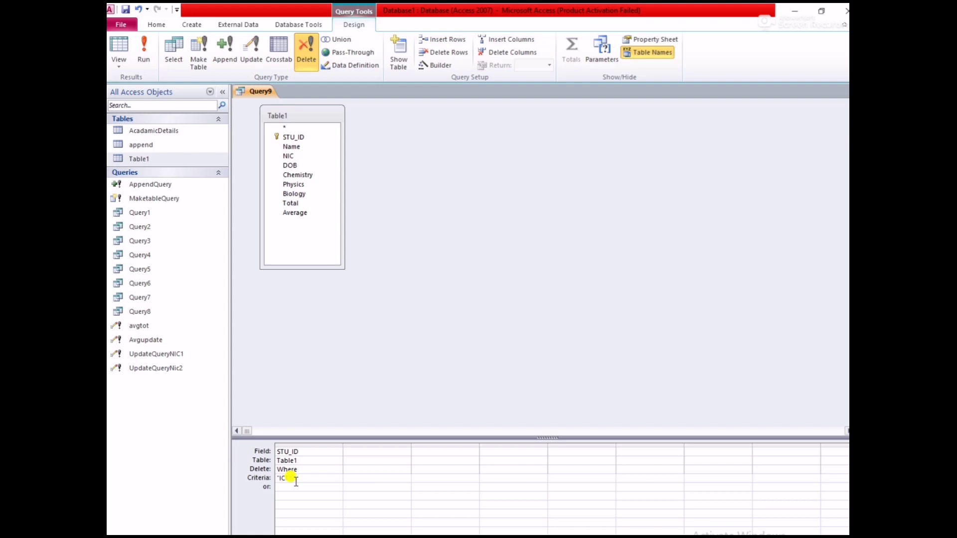
pyautogui.write('T1"')
# Run the delete query, accept the row deletion, and save the query as deletequery
pyautogui.click(145, 56)
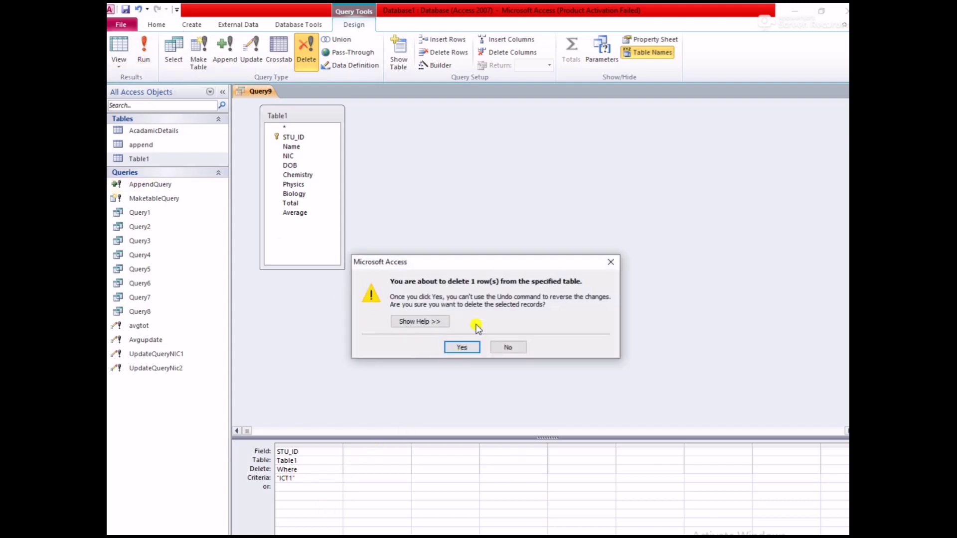
pyautogui.click(463, 347)
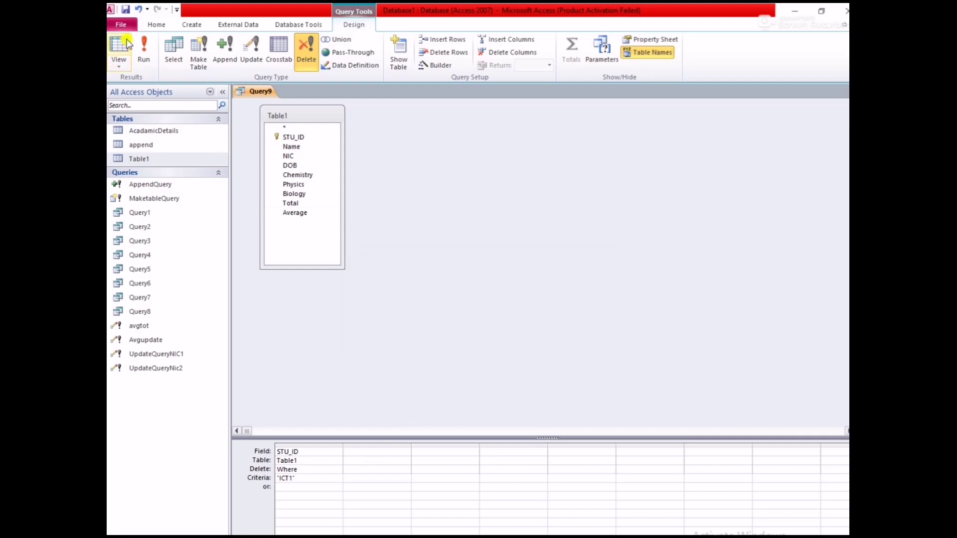
pyautogui.click(127, 10)
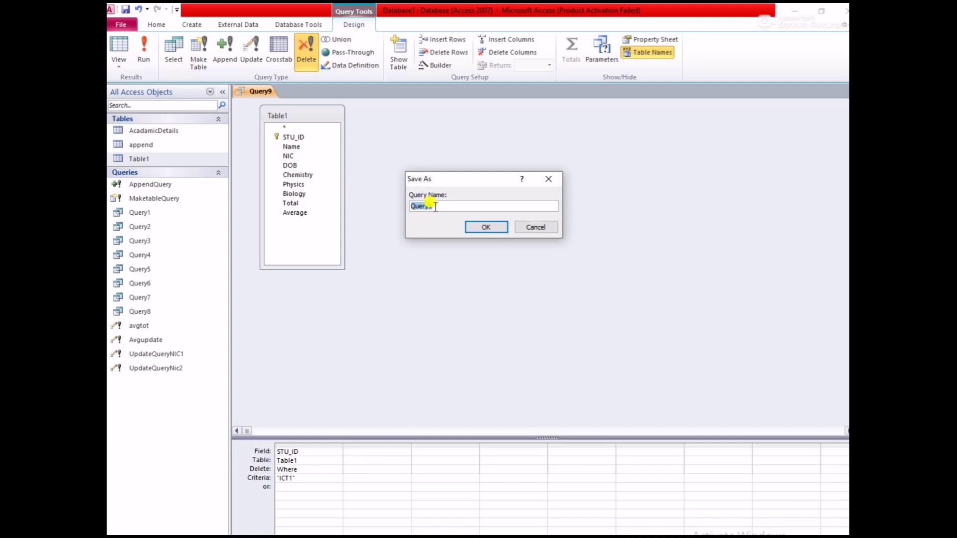
pyautogui.write('deletequery')
pyautogui.click(471, 228)
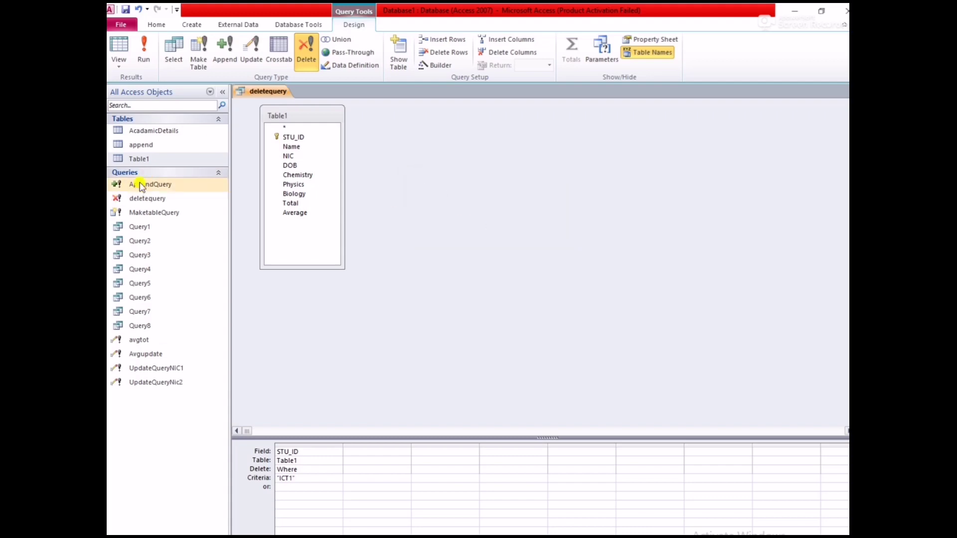
# Open the AcadamicDetails table and Table1 to check whether the ICT1 record was deleted
pyautogui.rightClick(134, 132)
pyautogui.click(164, 141)
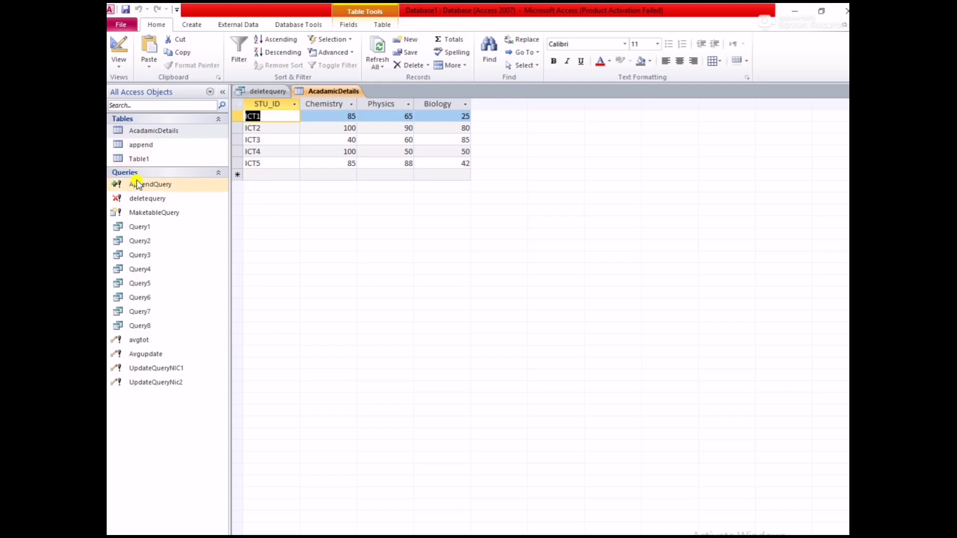
pyautogui.rightClick(141, 157)
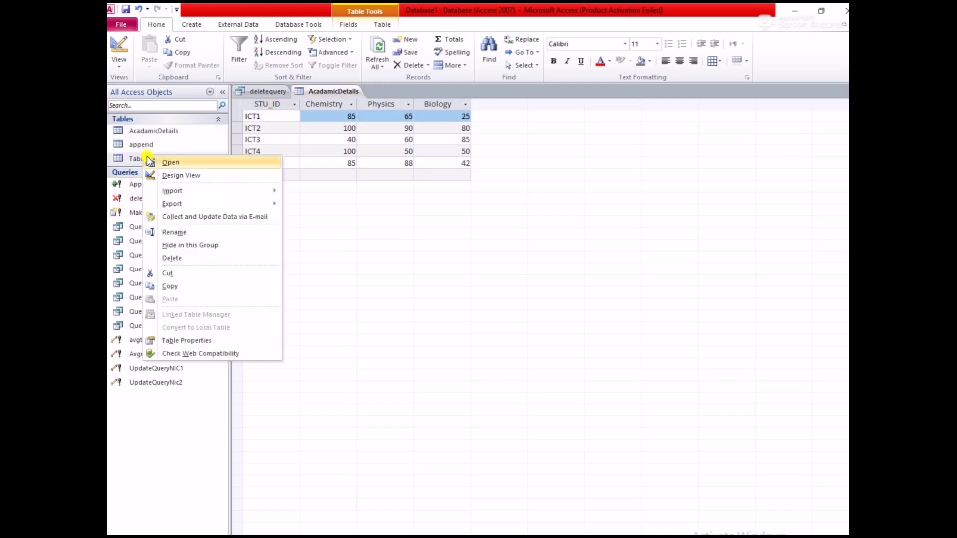
pyautogui.click(149, 161)
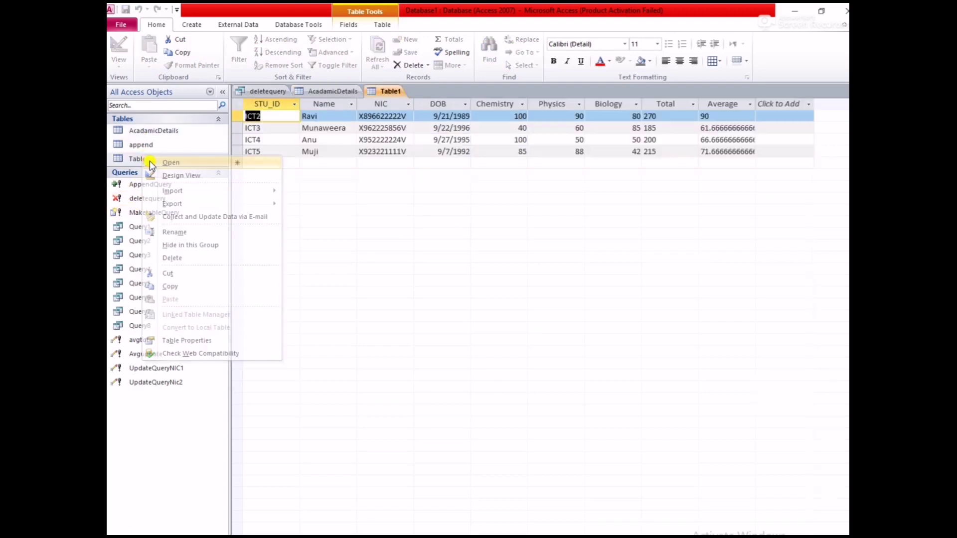
pyautogui.click(267, 117)
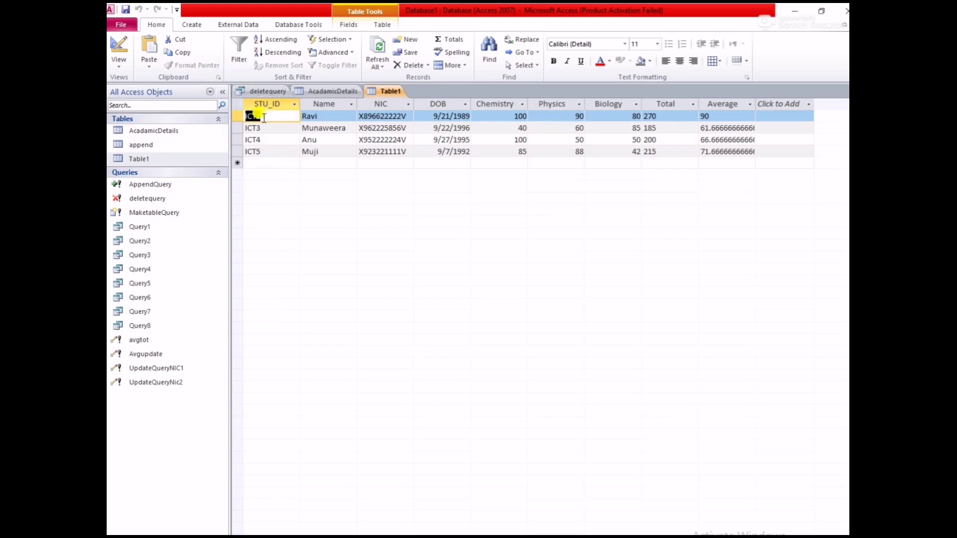
pyautogui.click(263, 118)
pyautogui.click(264, 118)
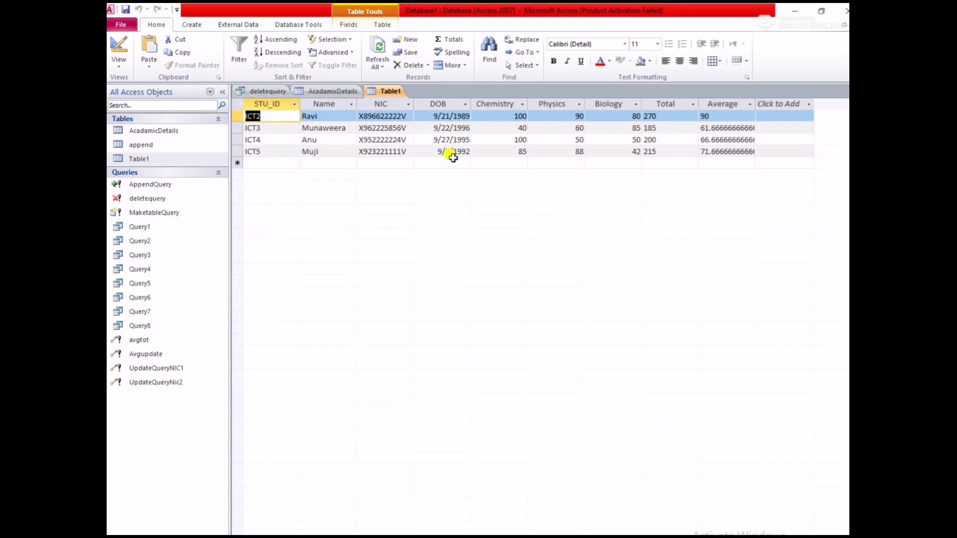